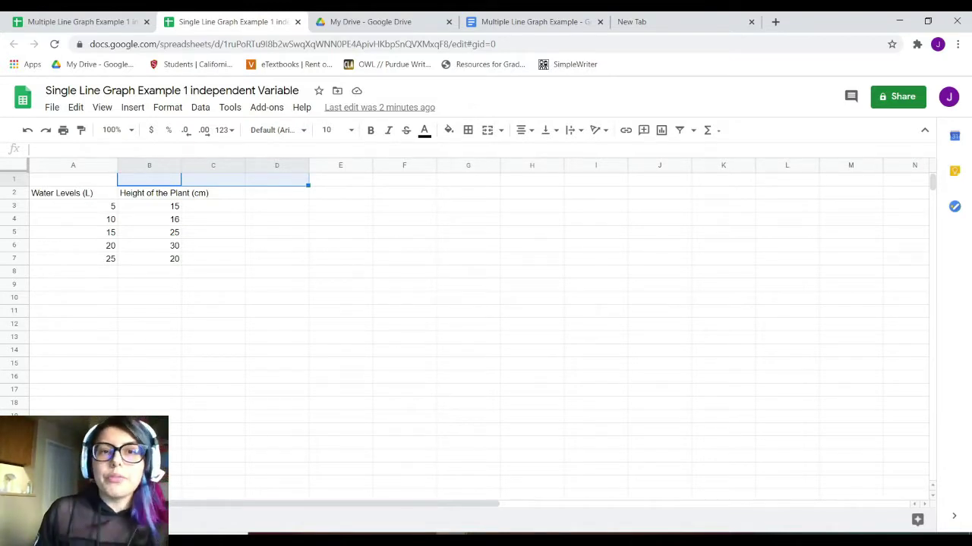
Step: Examine the Water Levels (L) heading and the values listed beneath it in column A
click(213, 232)
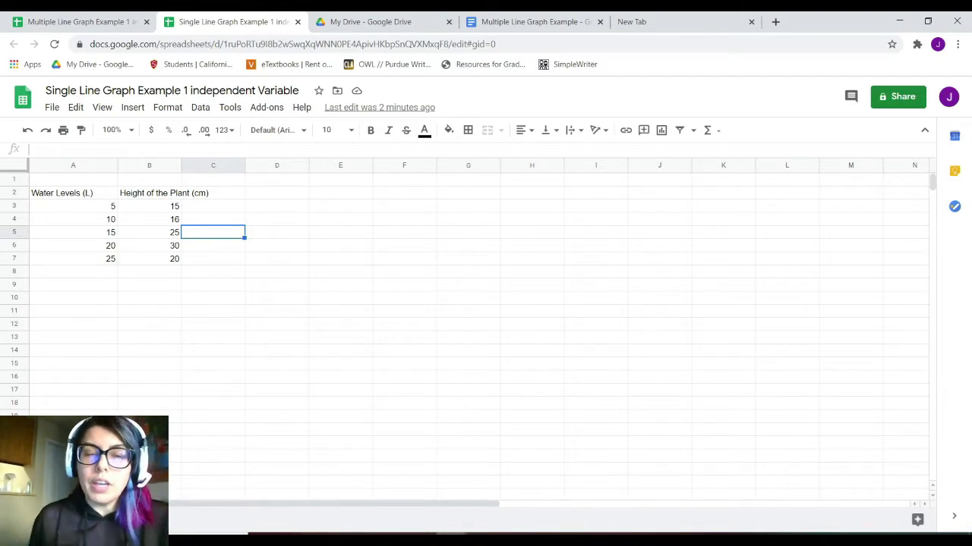
click(213, 298)
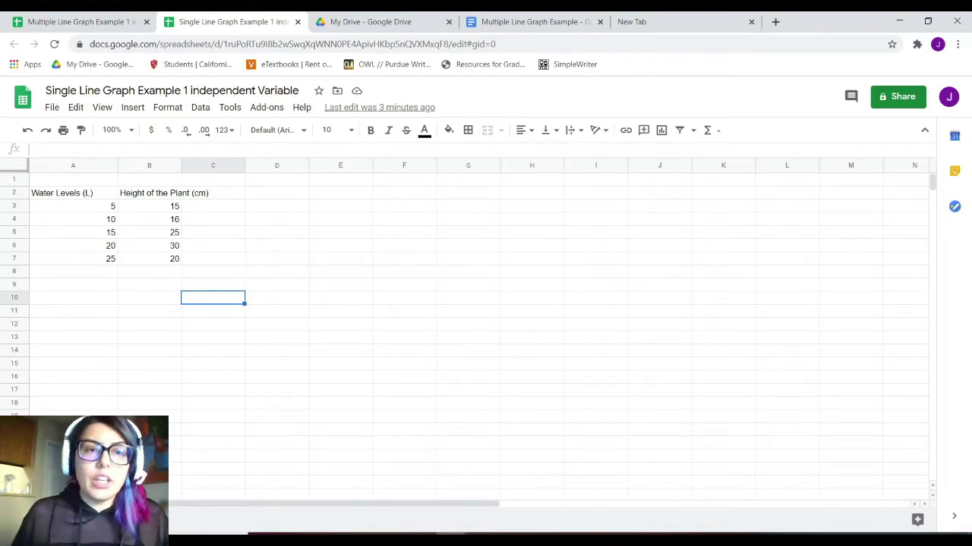
drag(72, 193, 89, 259)
click(73, 192)
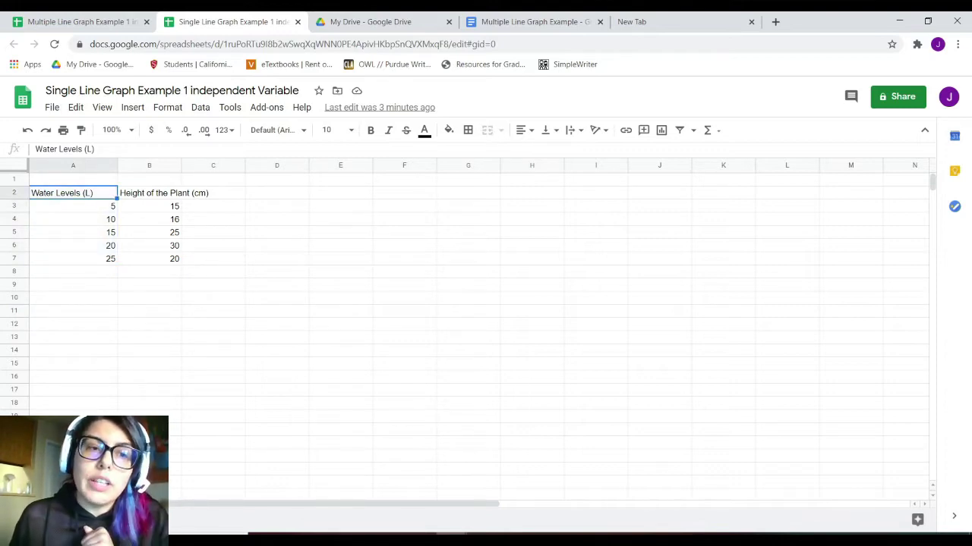
key(Down)
key(Down)
key(Down)
key(Down)
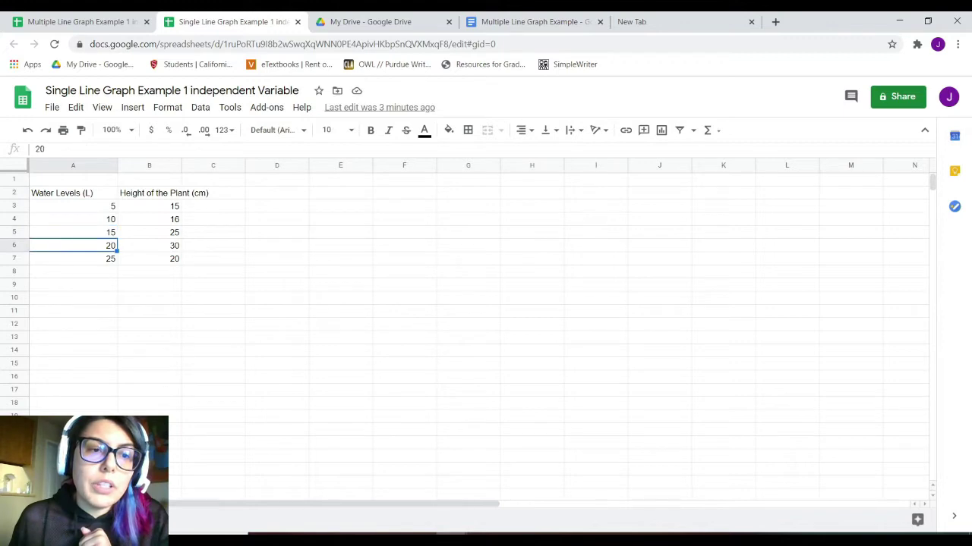
key(Down)
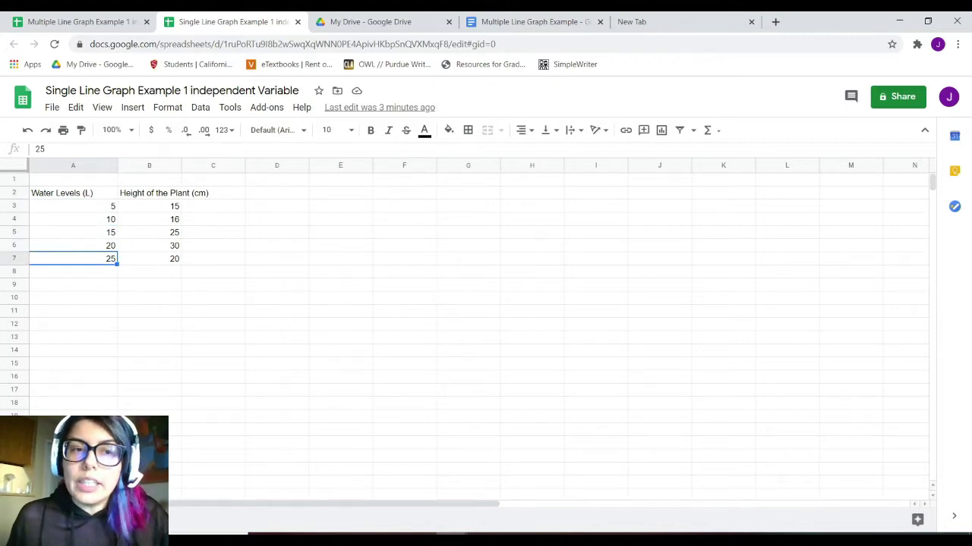
key(Up)
key(Up)
key(Up)
key(Down)
key(Down)
key(Down)
key(Up)
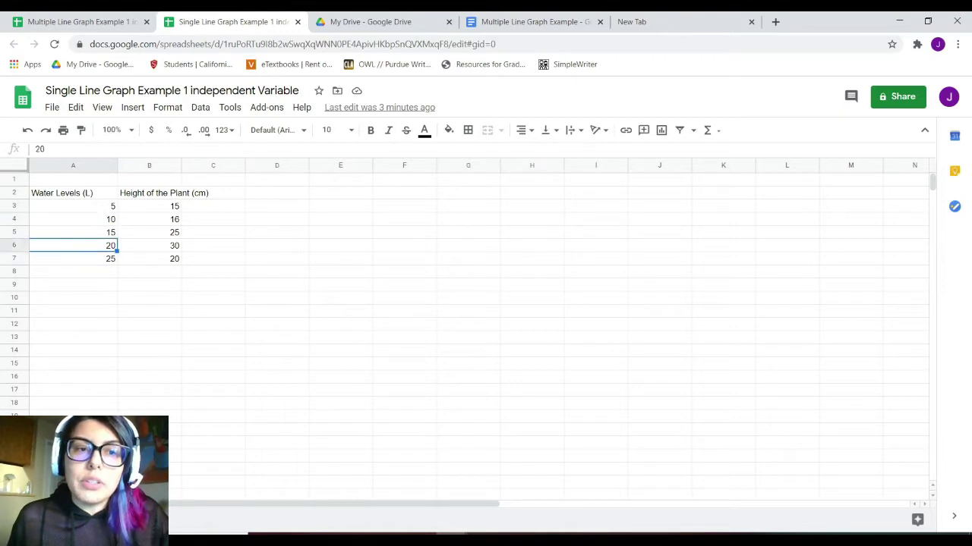
click(73, 259)
drag(72, 206, 106, 250)
click(73, 193)
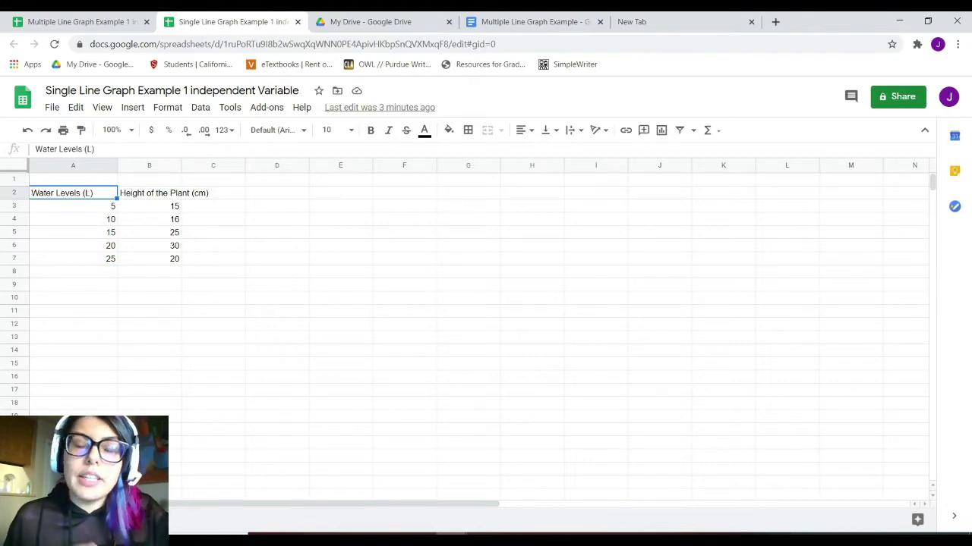
click(73, 220)
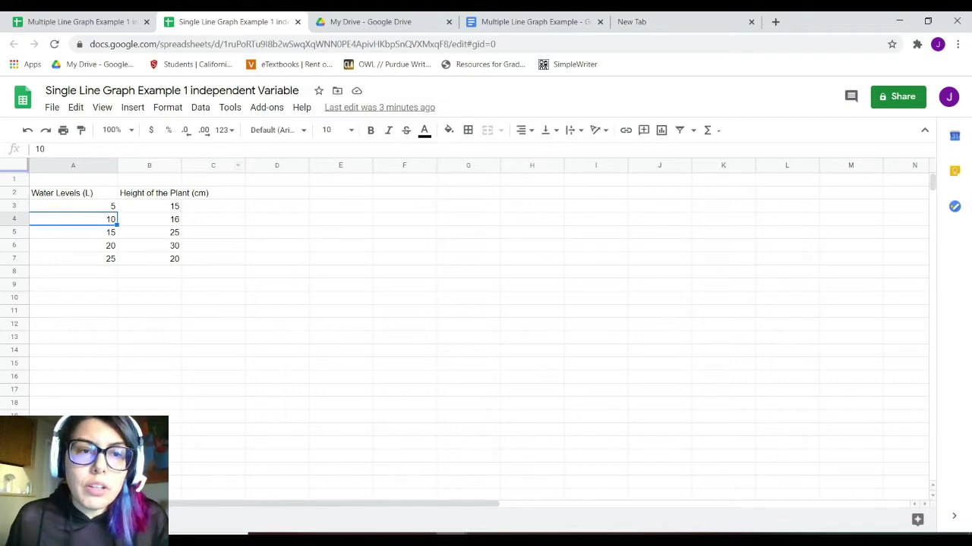
Step: Widen column B so that the "Height of the Plant (cm)" heading fits inside it
drag(181, 164, 216, 165)
click(73, 192)
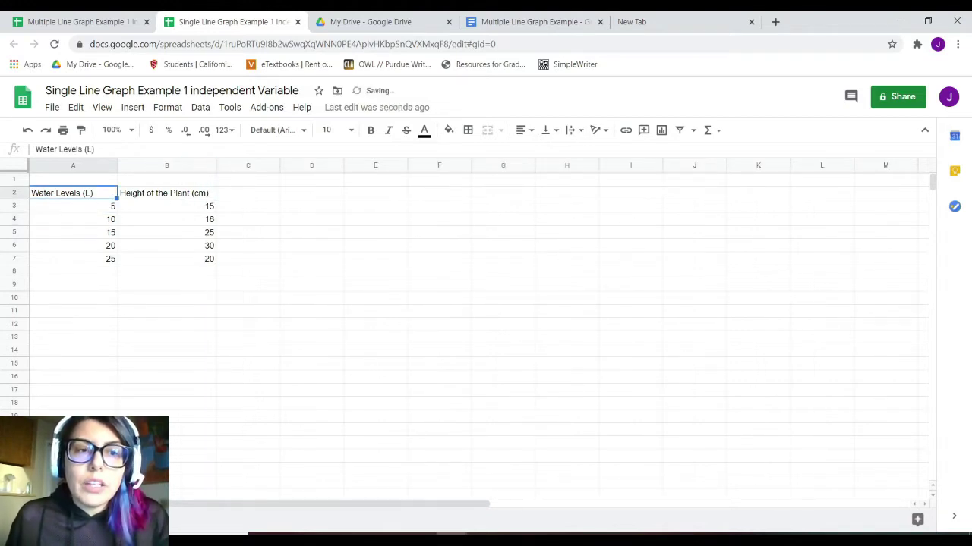
Step: Enter the label "X-axis (independent)" in cell A1, above the Water Levels heading
click(73, 180)
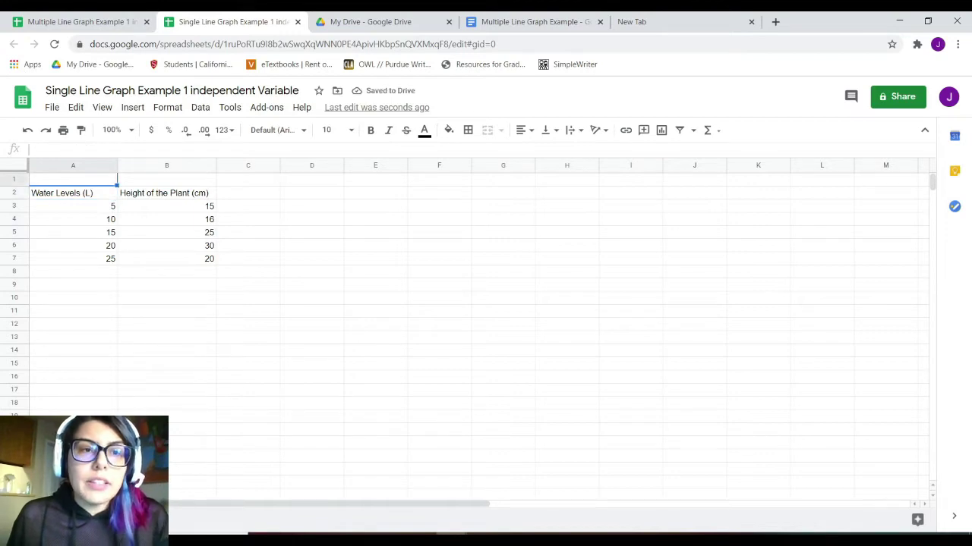
double_click(73, 180)
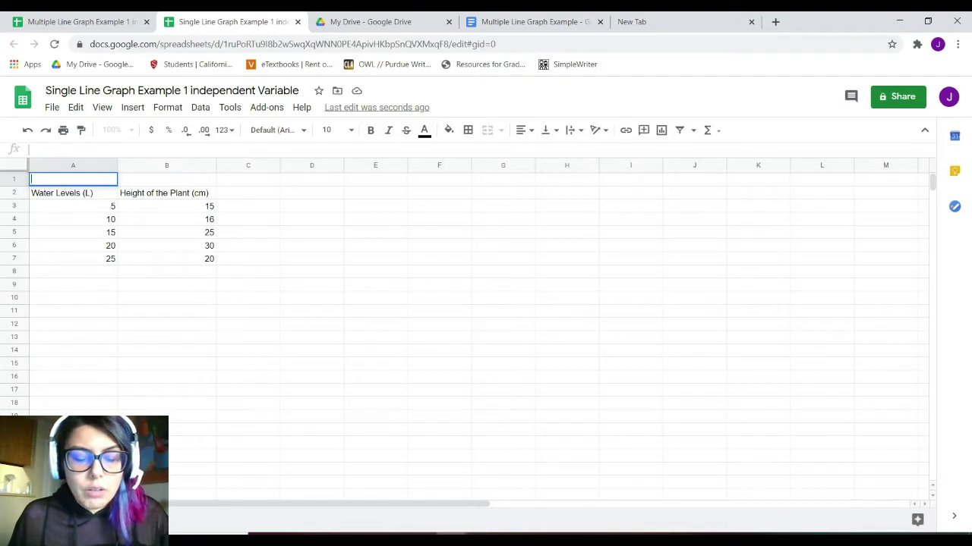
text(X)
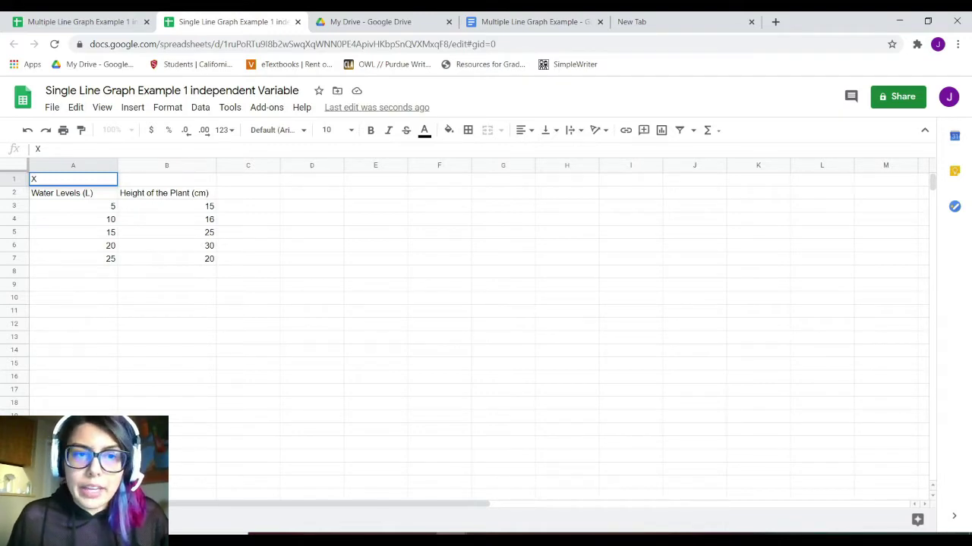
click(166, 180)
double_click(73, 180)
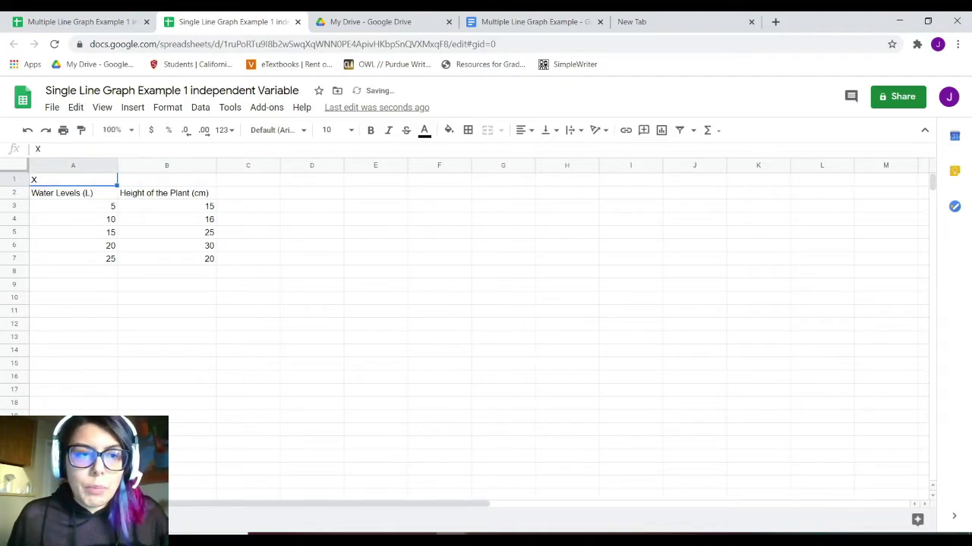
text(-a)
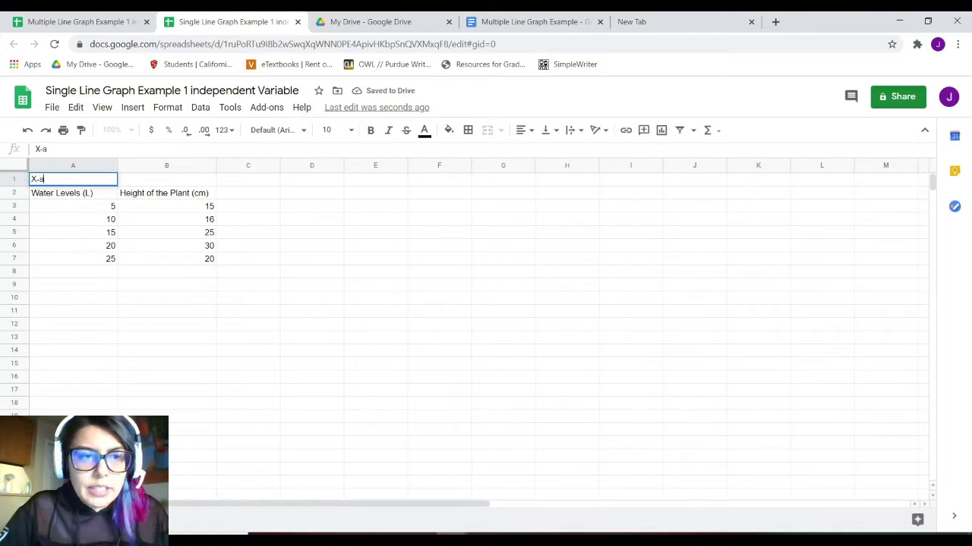
text(xis )
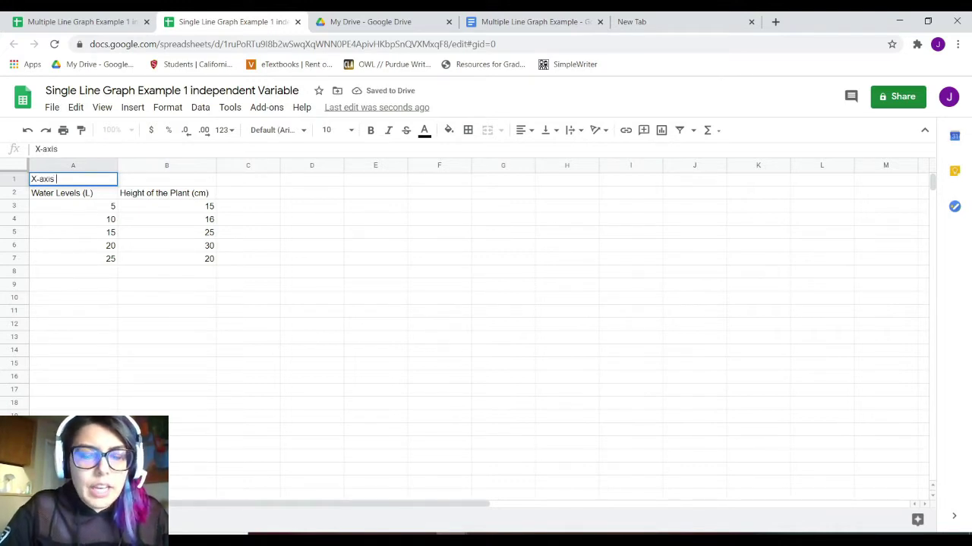
text((indepen)
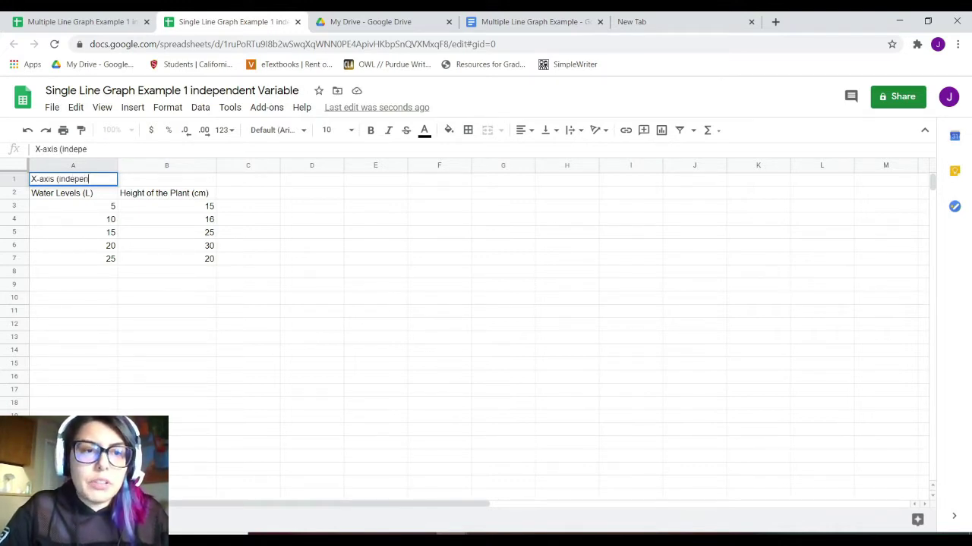
text(dent)
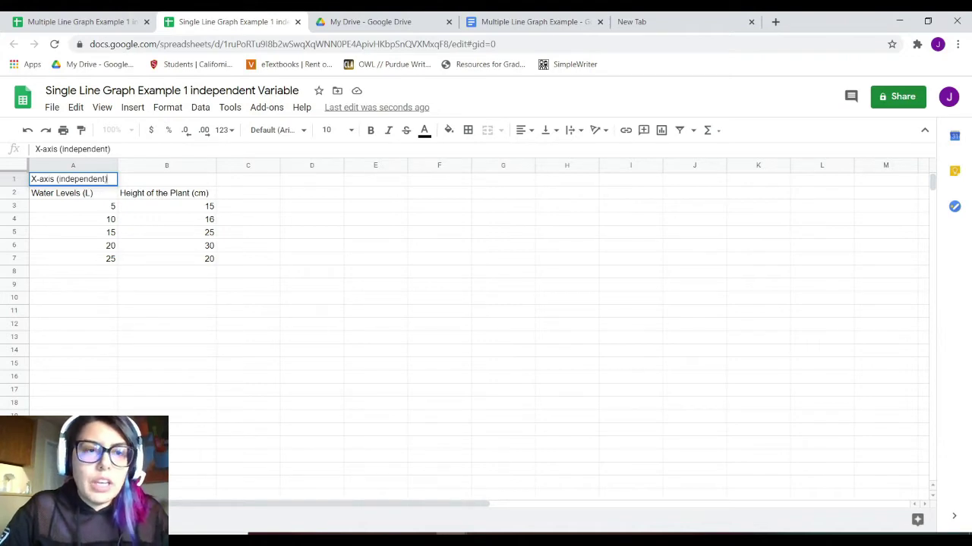
key(Tab)
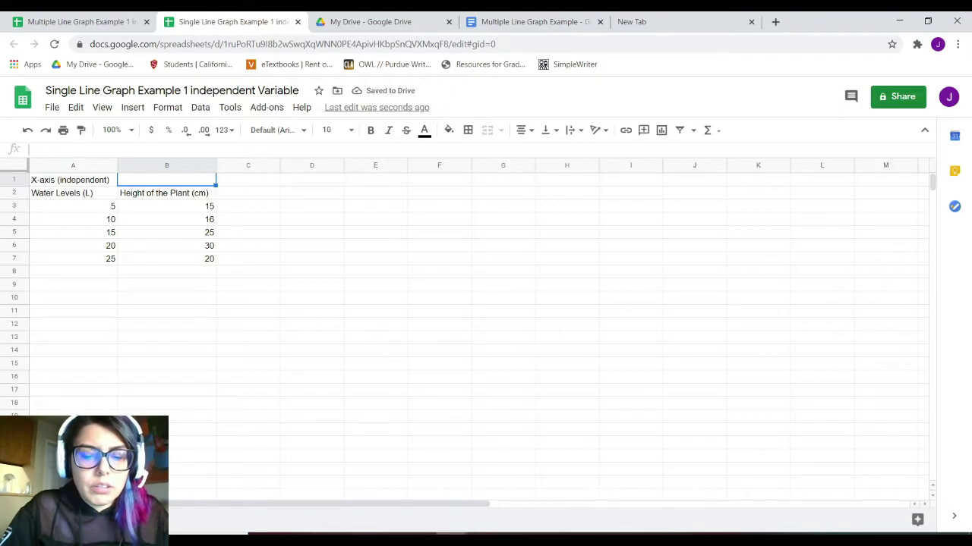
Step: Enter the label "Y-axis (dependent)" in cell B1, above the plant height heading
text(Y-a)
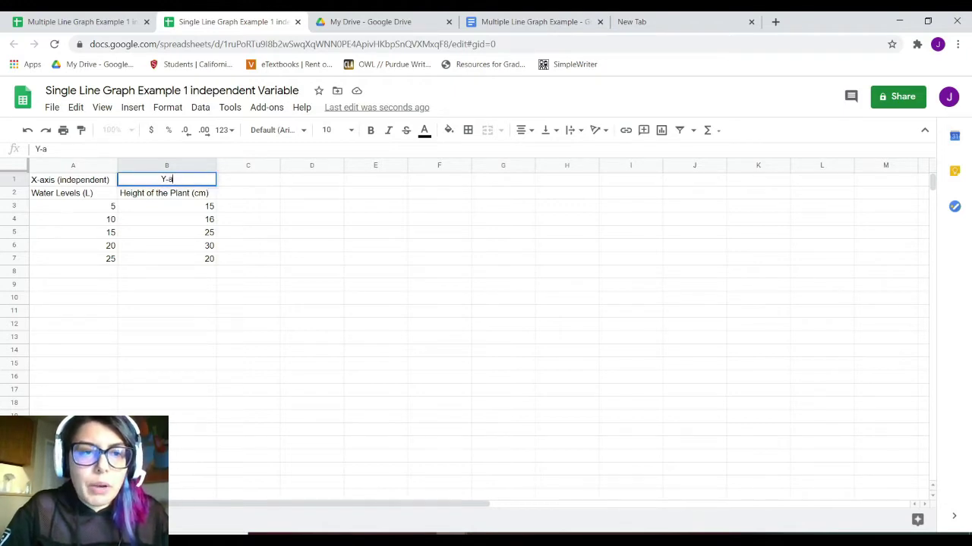
text(xis (de)
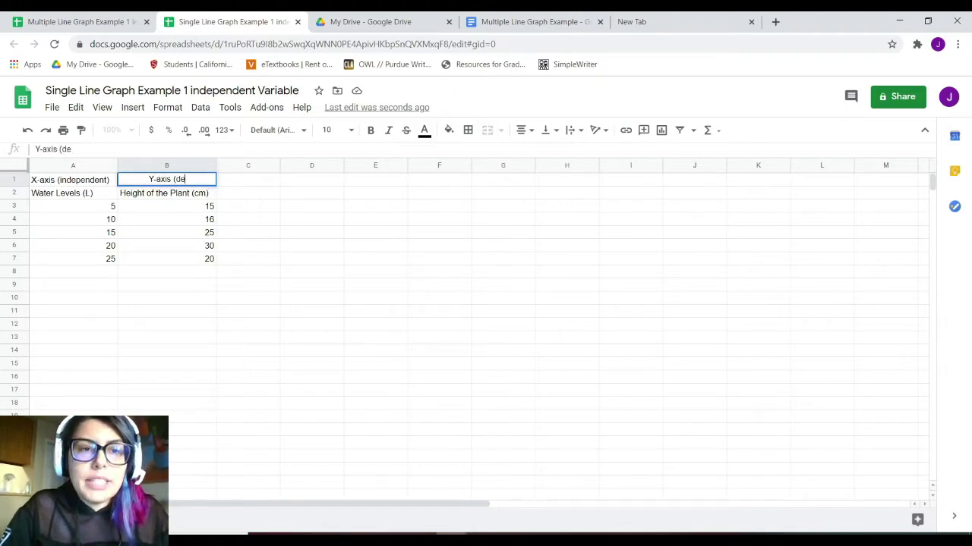
text(pendent)
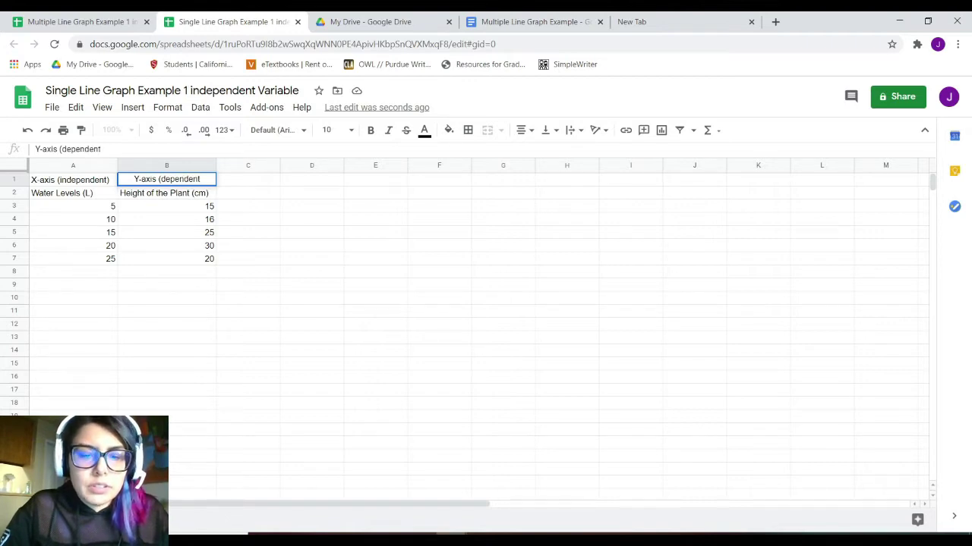
text())
click(167, 232)
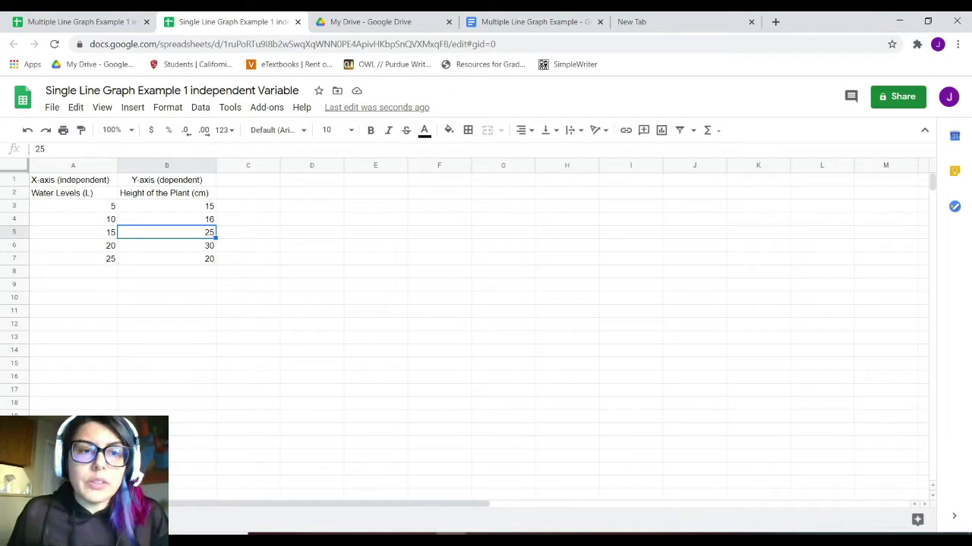
Step: Review the headings and their units in A2 and B2, and the water level values in A3:A7
click(73, 207)
click(74, 193)
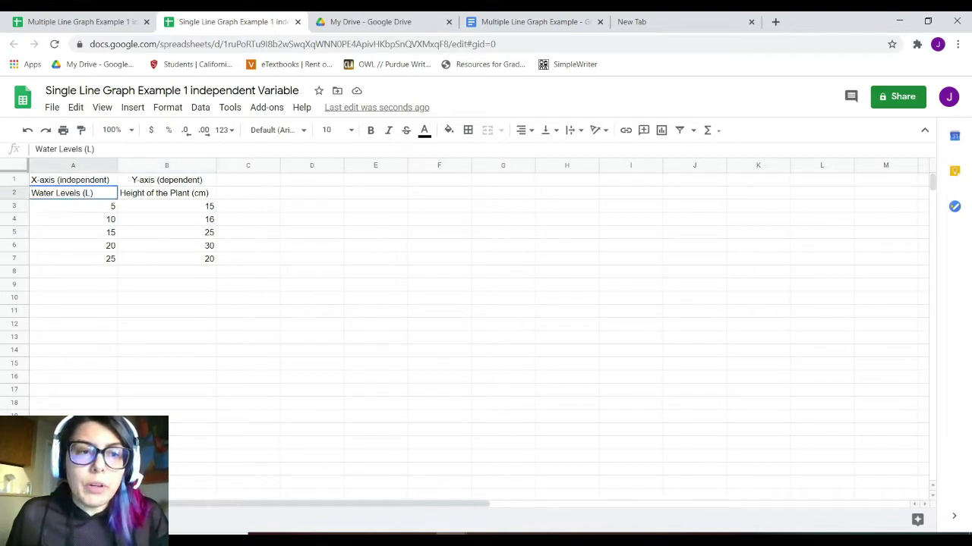
click(74, 233)
click(73, 206)
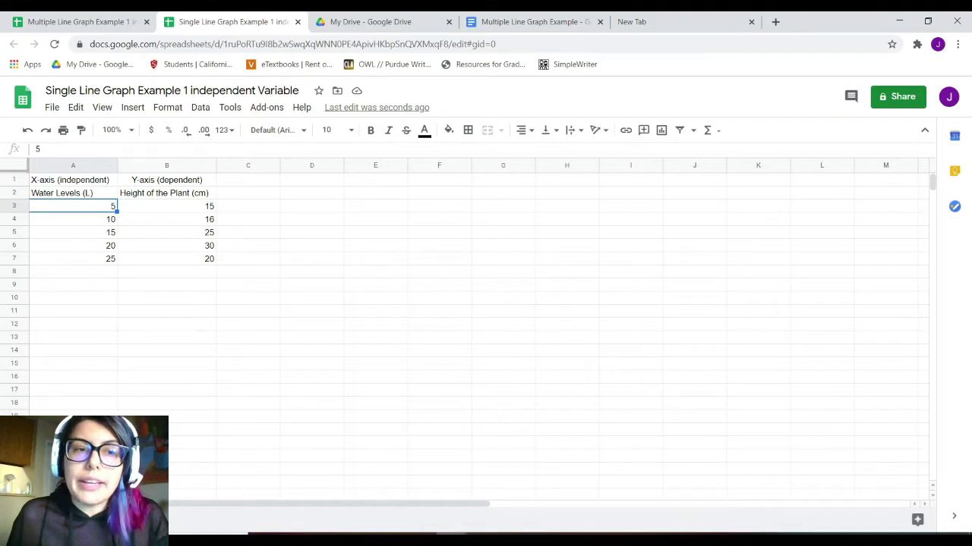
click(74, 193)
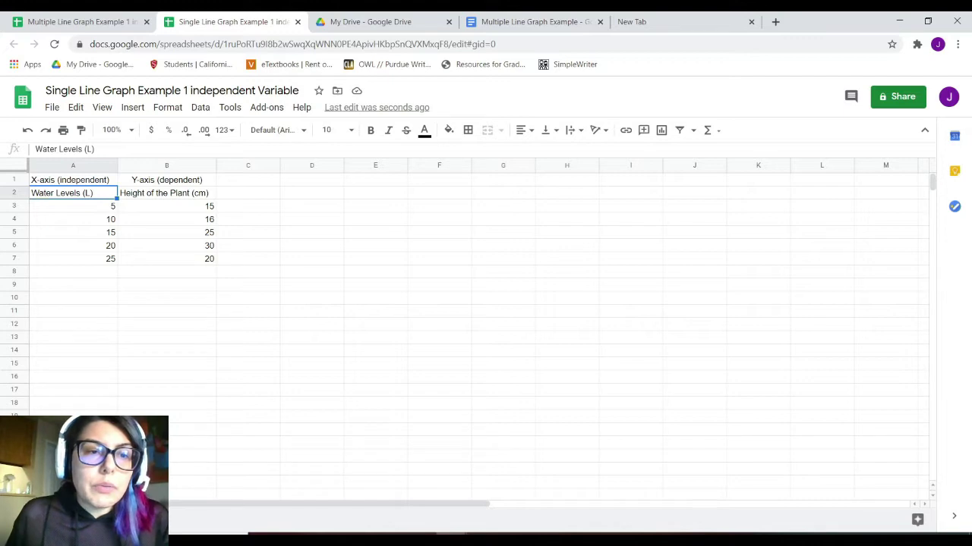
click(167, 193)
click(73, 193)
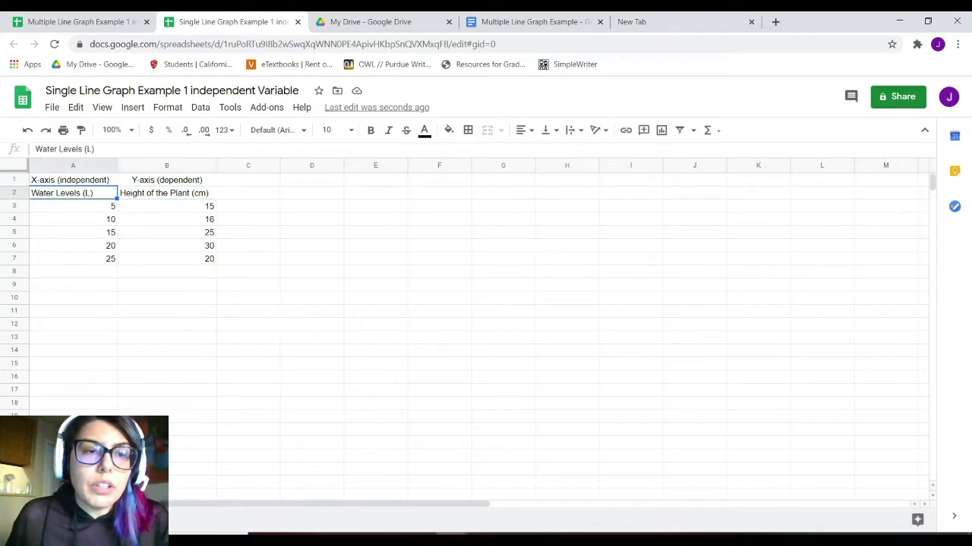
double_click(198, 193)
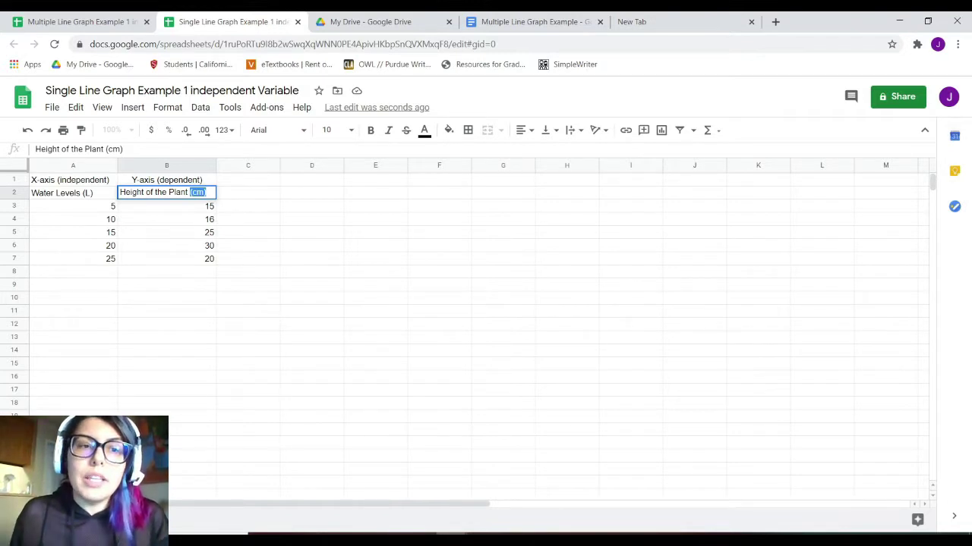
click(73, 193)
click(167, 193)
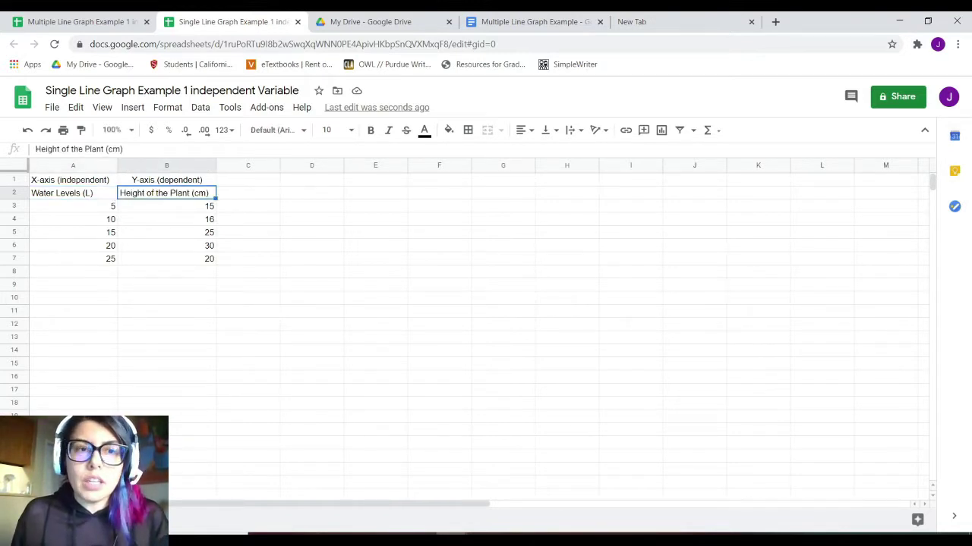
drag(73, 207, 73, 258)
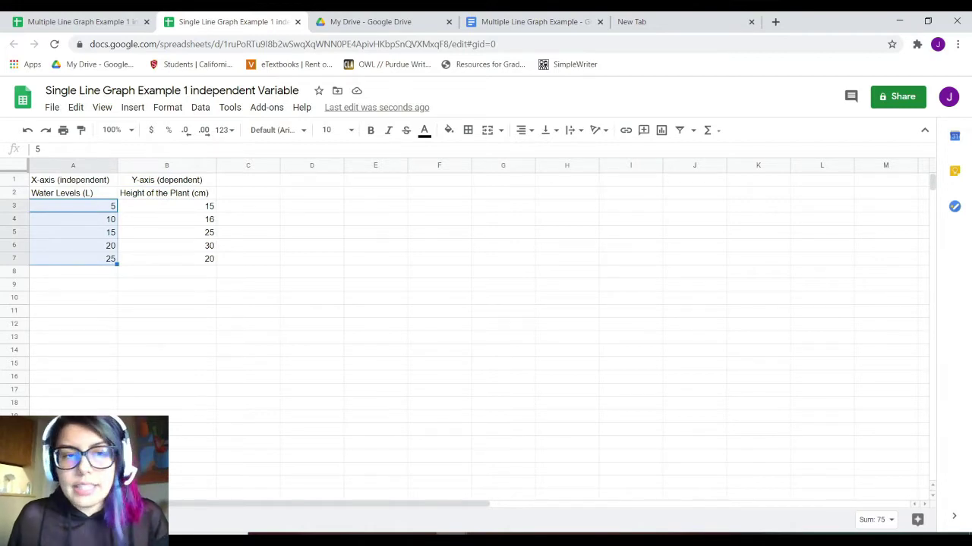
click(72, 337)
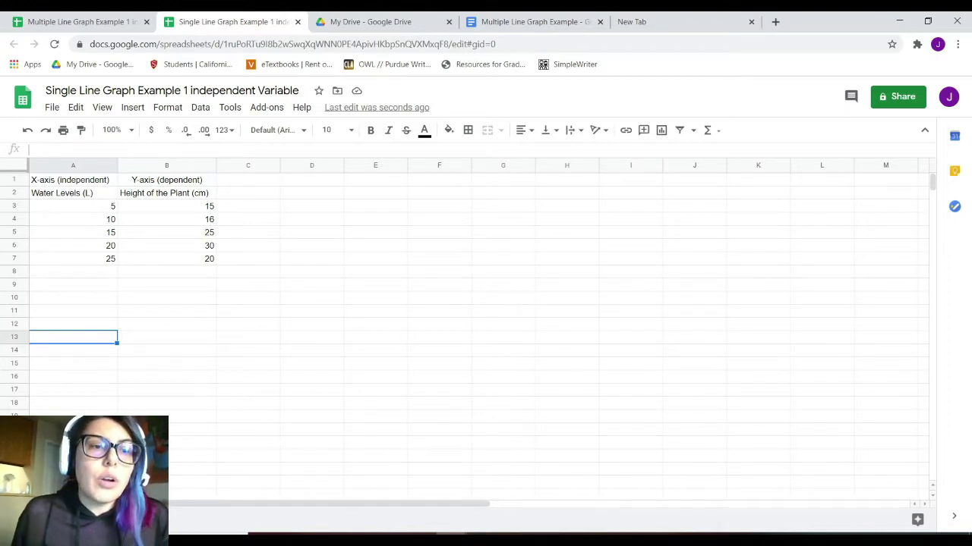
Step: Insert a chart based on the water level and plant height data in A2:B7, including the headings
click(73, 193)
drag(73, 193, 167, 259)
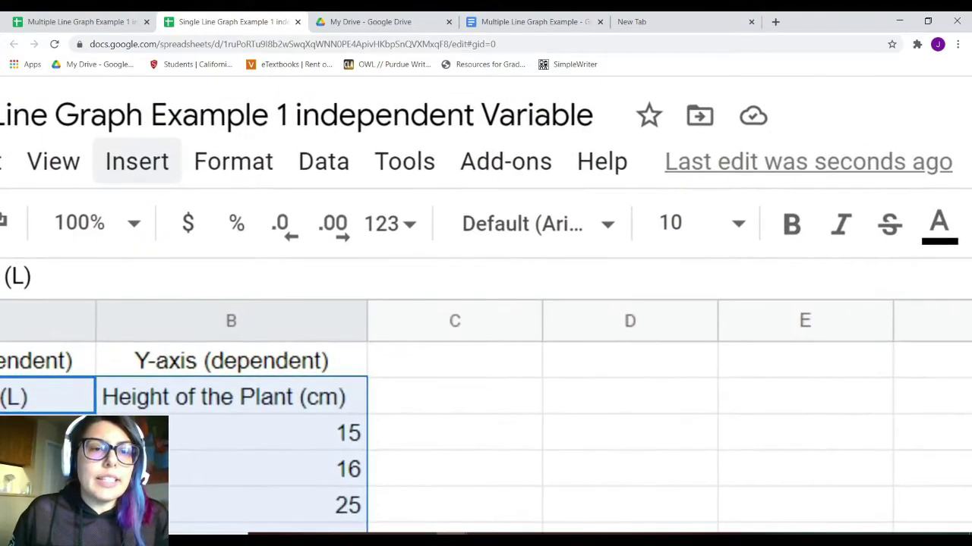
click(137, 161)
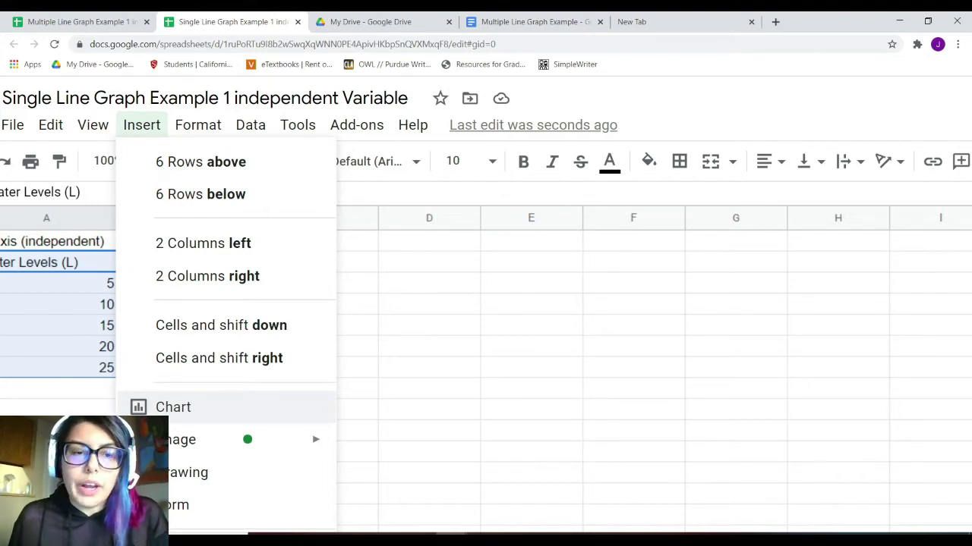
click(173, 407)
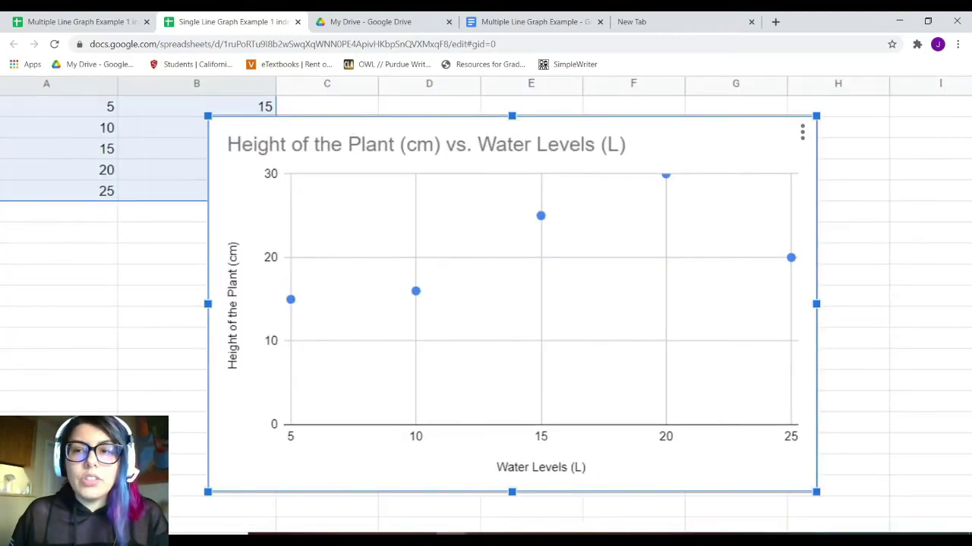
scroll(511, 304, down, 1)
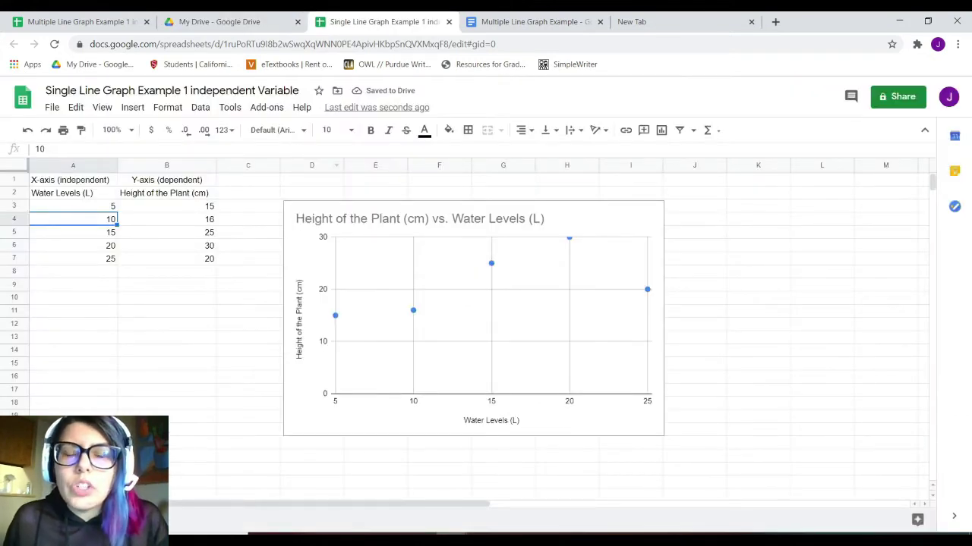
Step: Select the data range A2:B7 and move the chart so its upper-left corner sits at cell D2
click(486, 322)
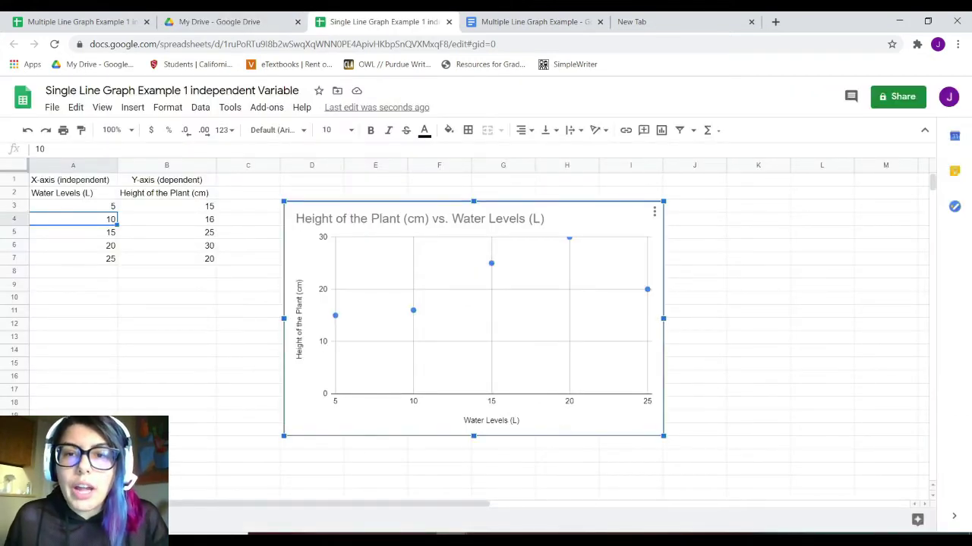
drag(485, 323, 477, 323)
click(166, 310)
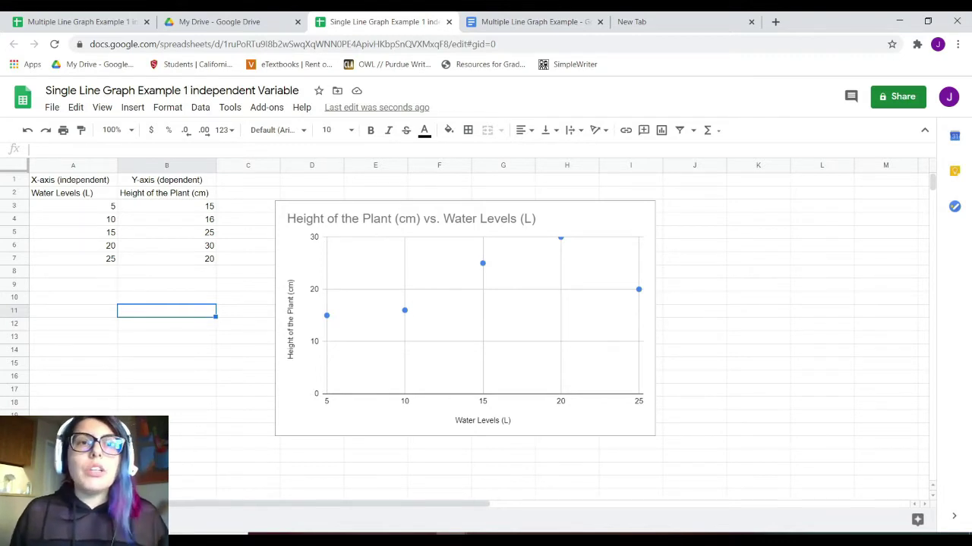
drag(62, 193, 167, 259)
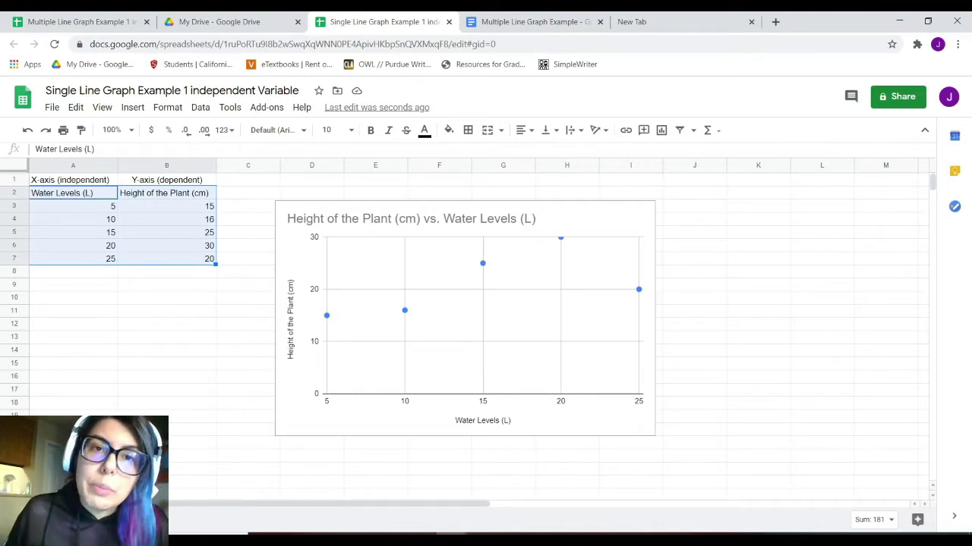
drag(465, 318, 471, 310)
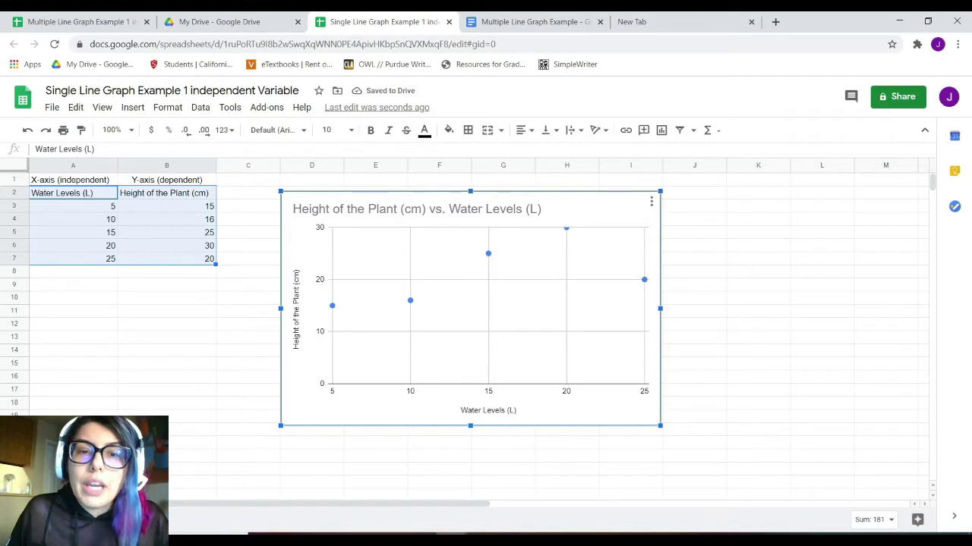
mouse_move(410, 301)
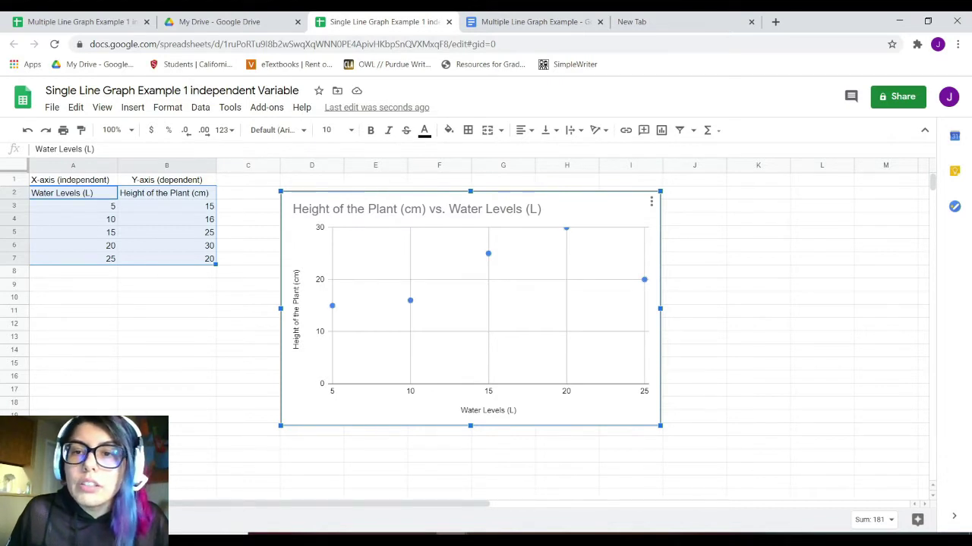
drag(592, 209, 592, 205)
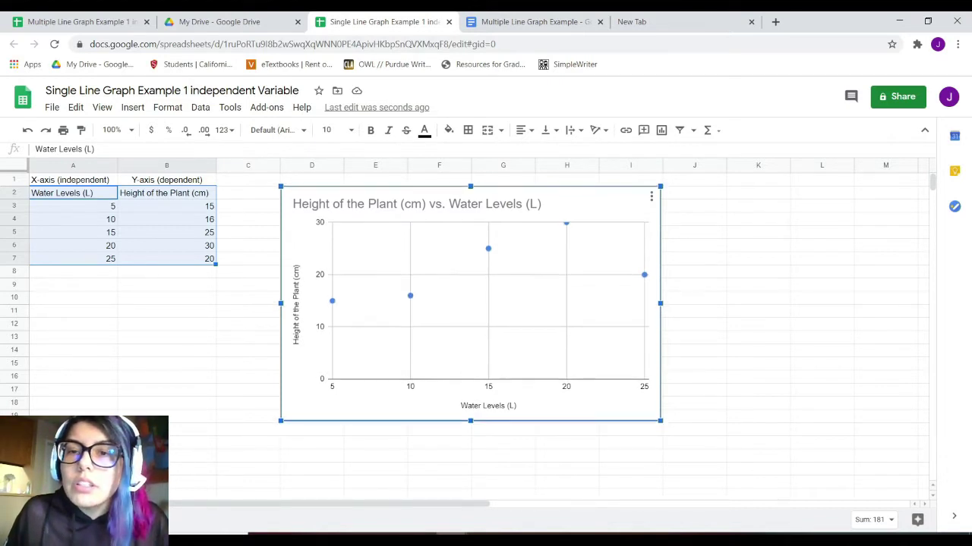
Step: Change the plant height chart's type to a standard line chart and enlarge the chart slightly in both directions
click(651, 197)
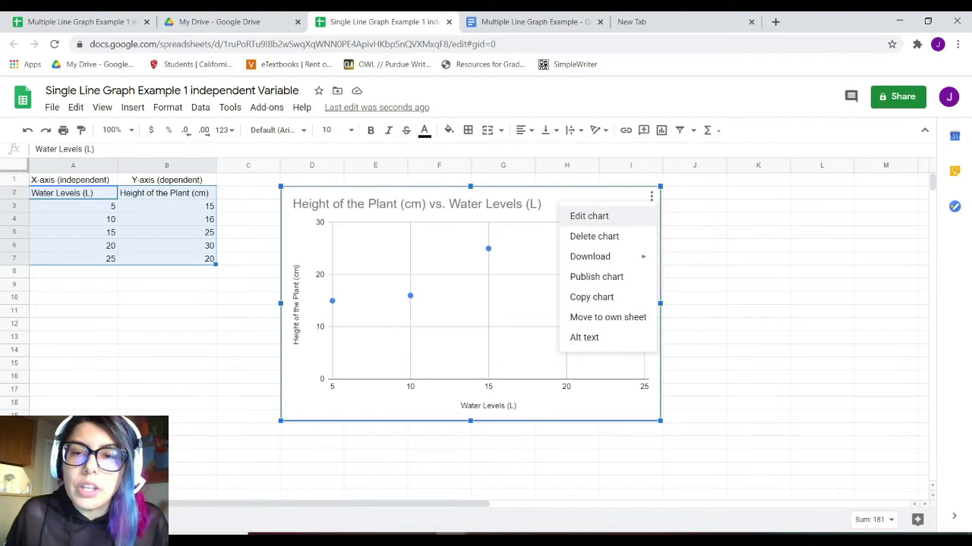
key(Escape)
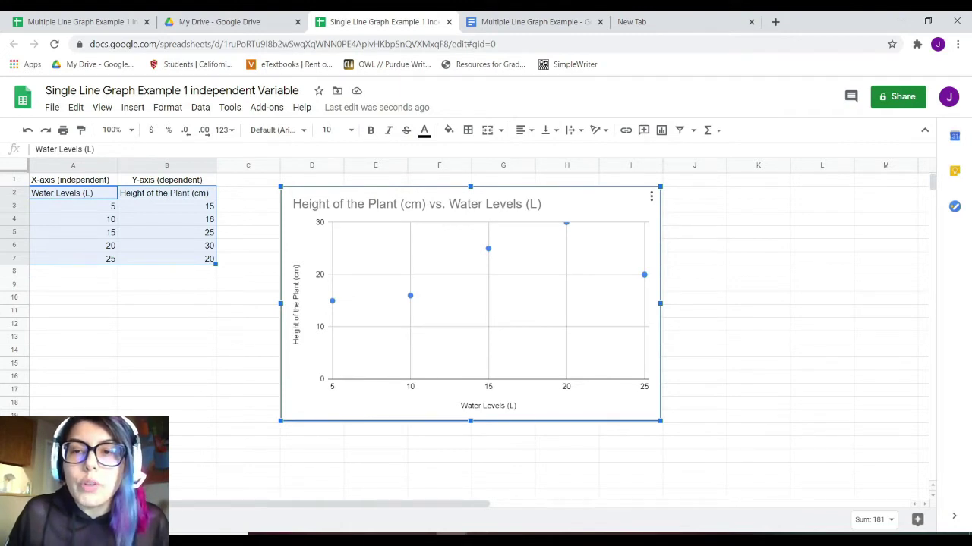
click(651, 196)
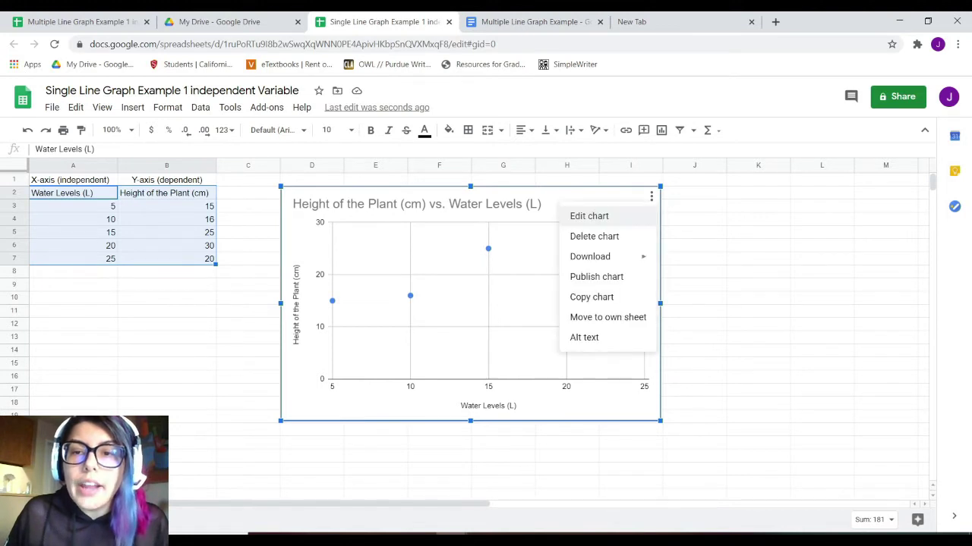
click(589, 217)
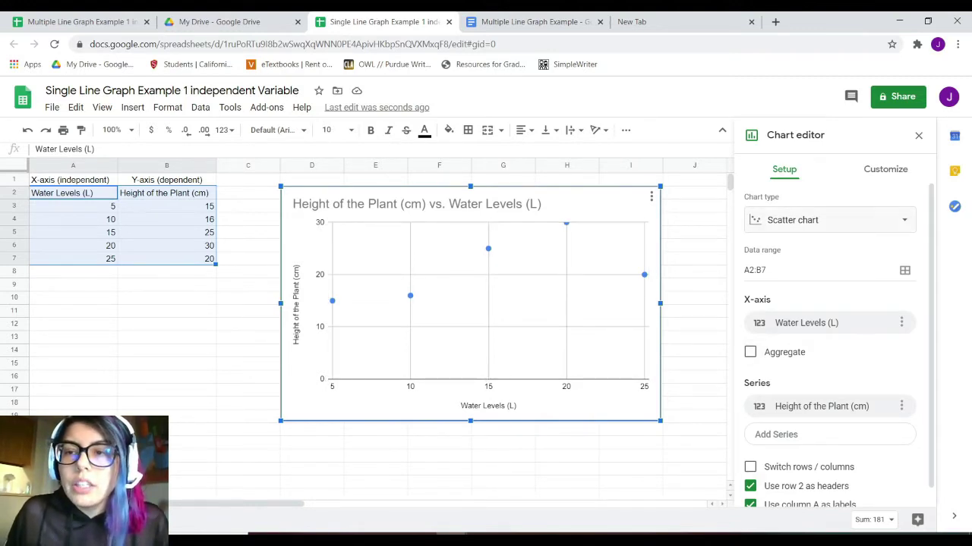
click(830, 223)
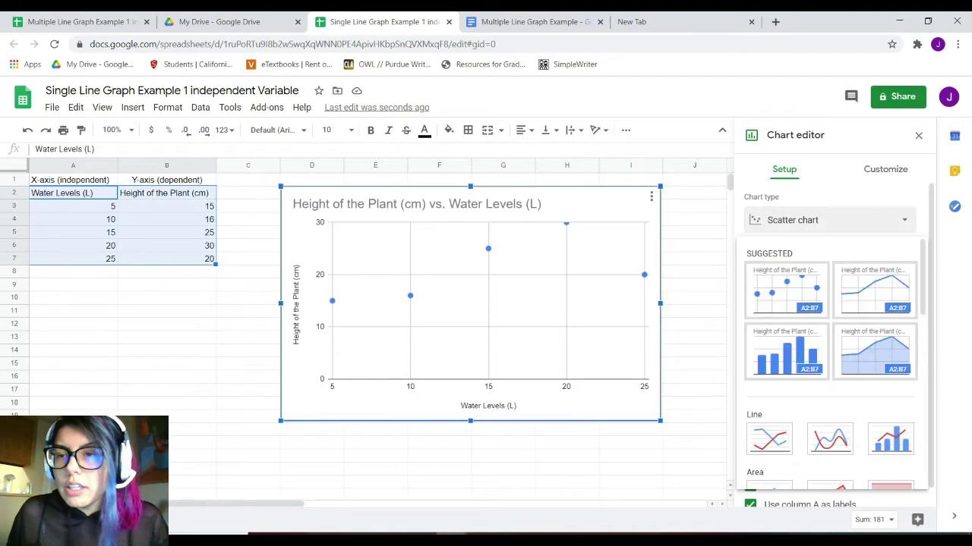
click(769, 440)
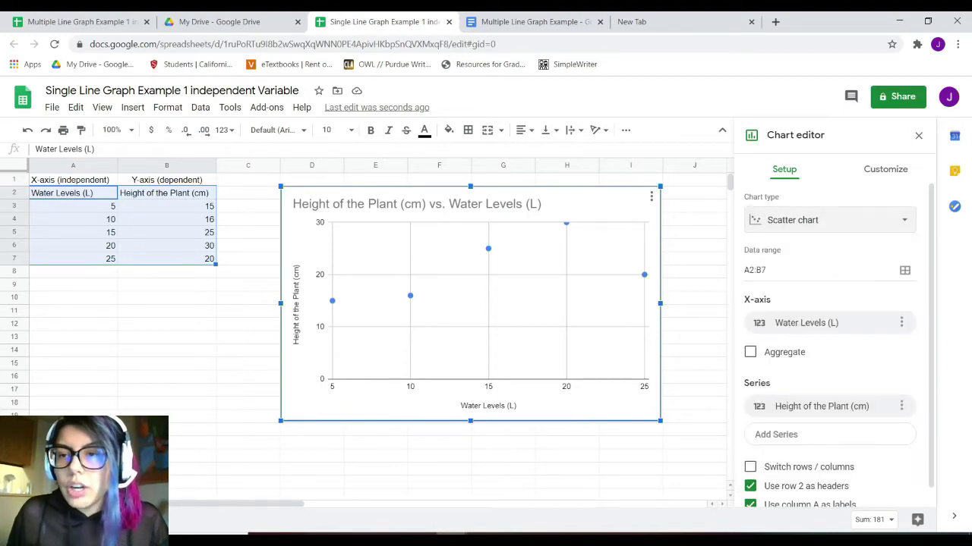
click(830, 219)
scroll(769, 323, down, 2)
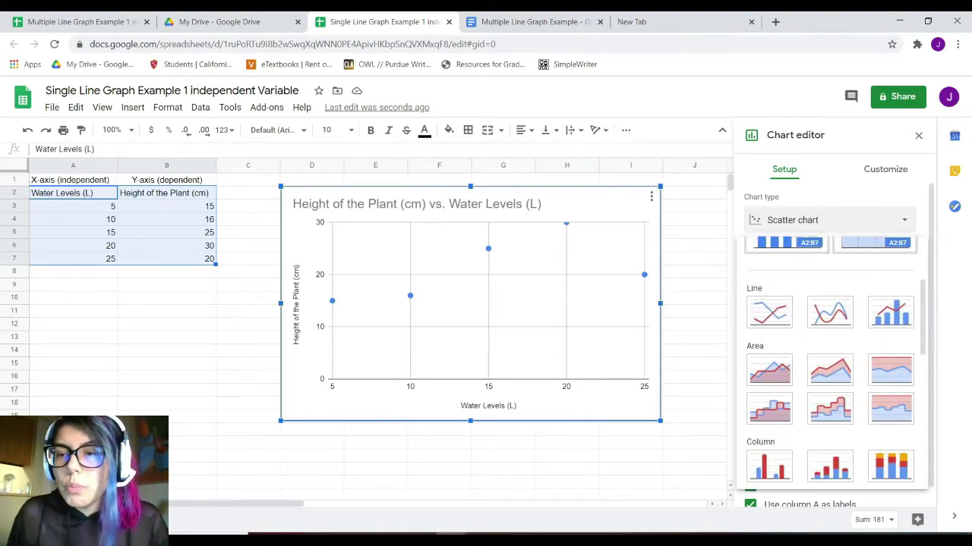
click(769, 312)
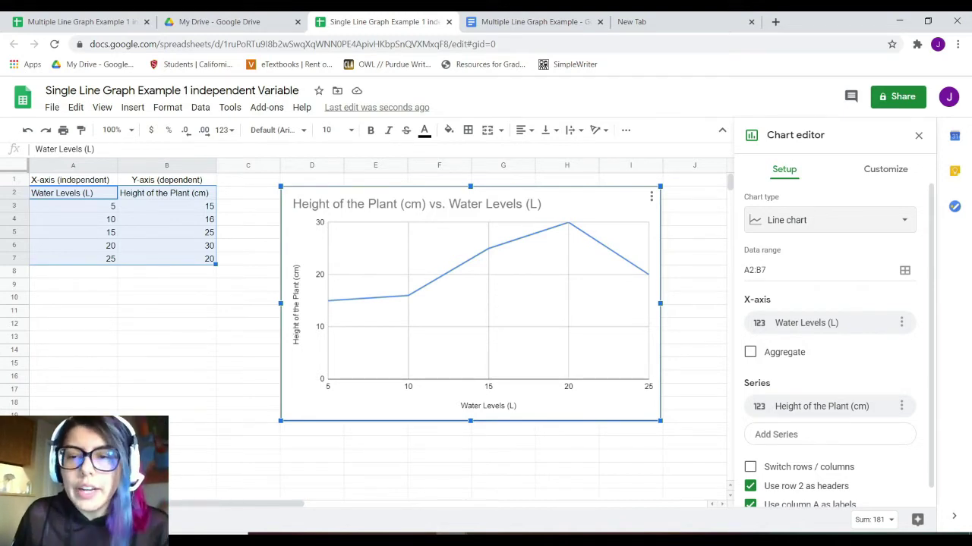
drag(660, 420, 688, 439)
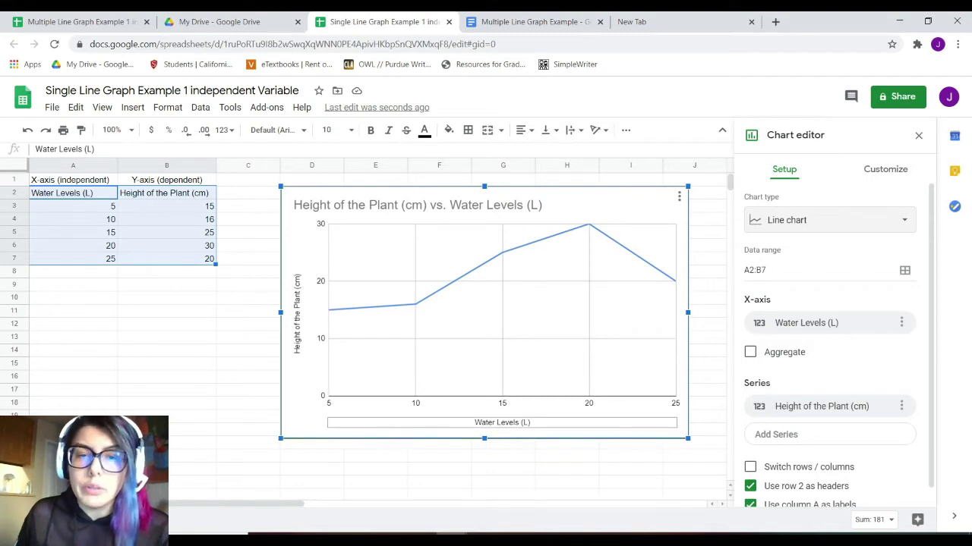
key(Escape)
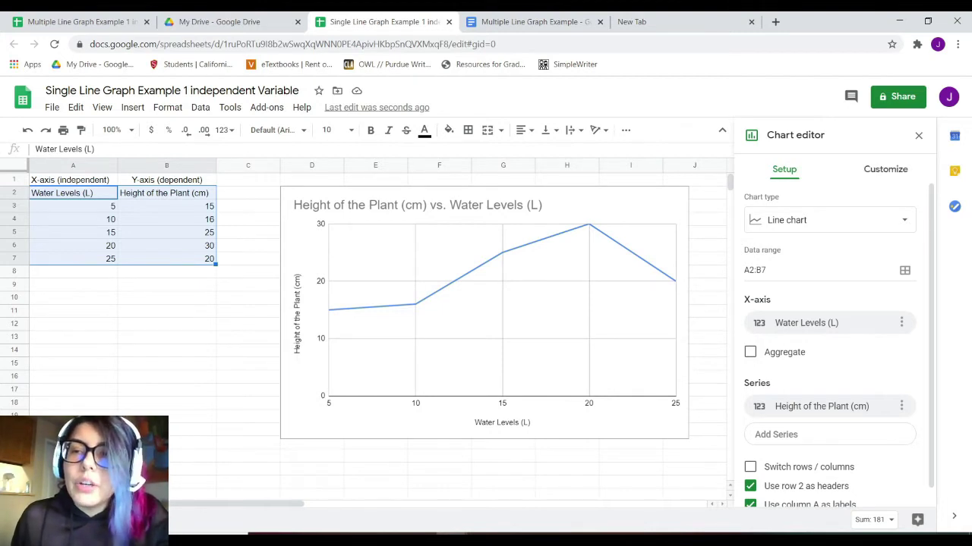
Step: Open the line chart's title customization options with the horizontal axis title chosen
click(885, 169)
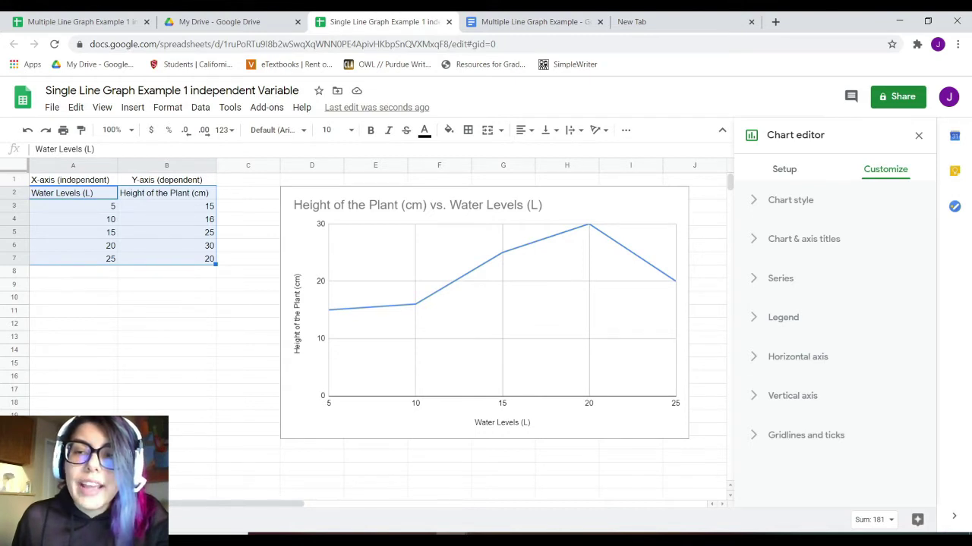
click(804, 239)
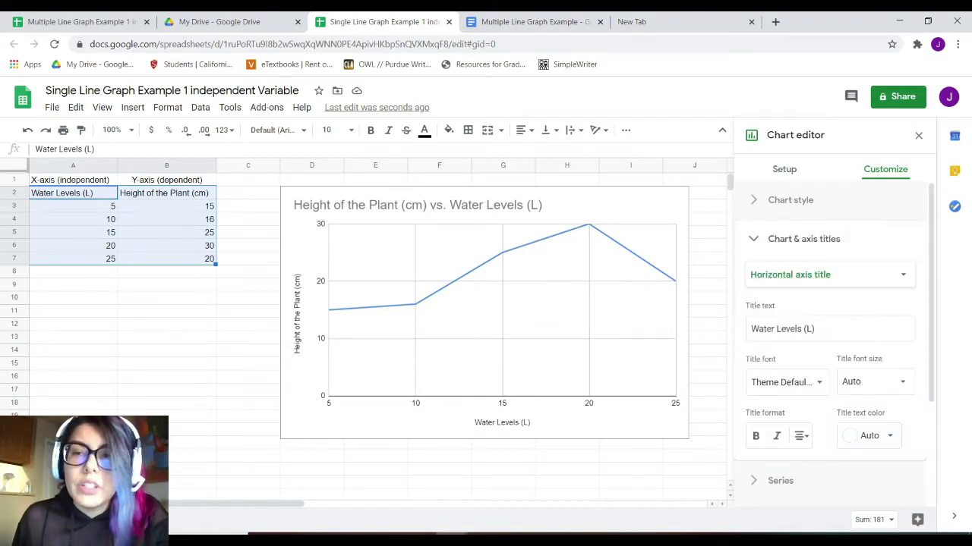
click(828, 275)
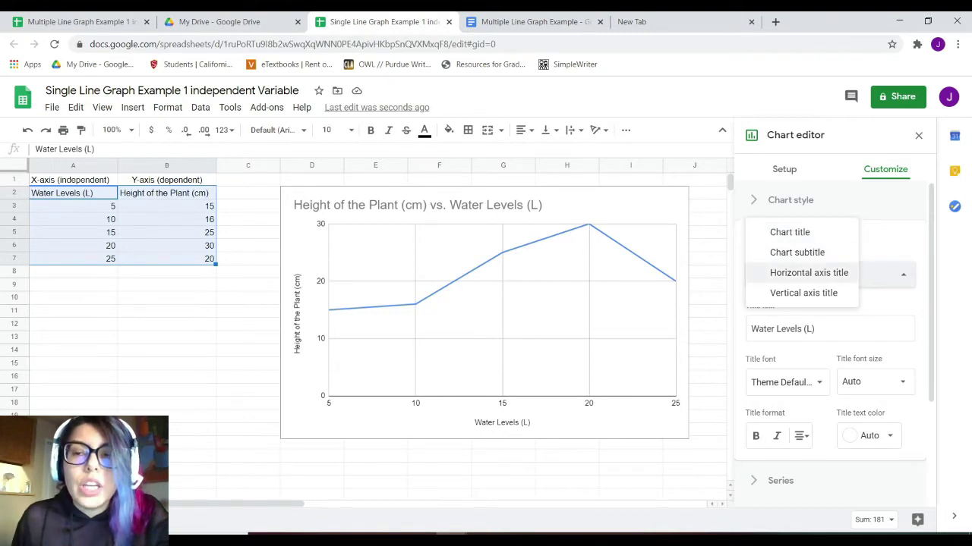
click(808, 272)
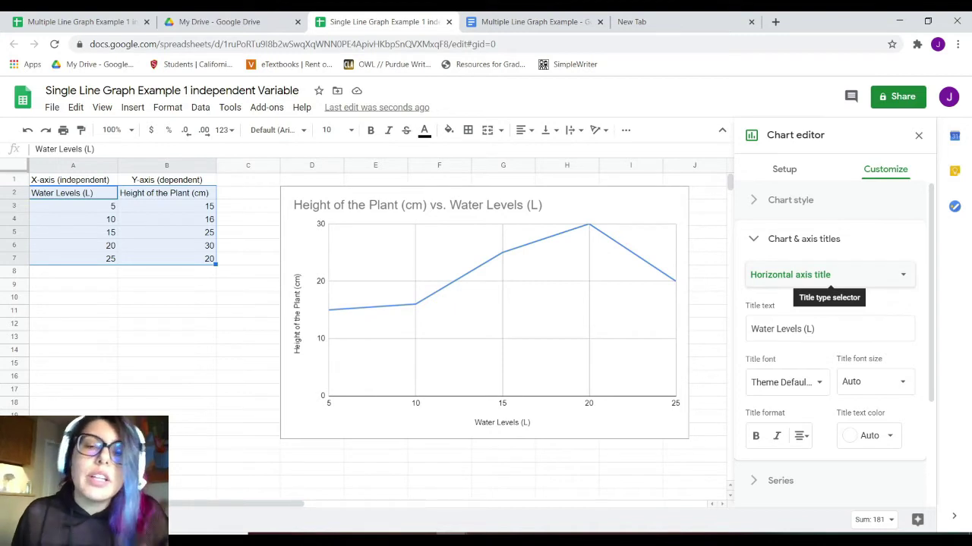
Step: Try "Water Levels (Liters)" as the horizontal axis title and restore it to "Water Levels (L)"
click(830, 329)
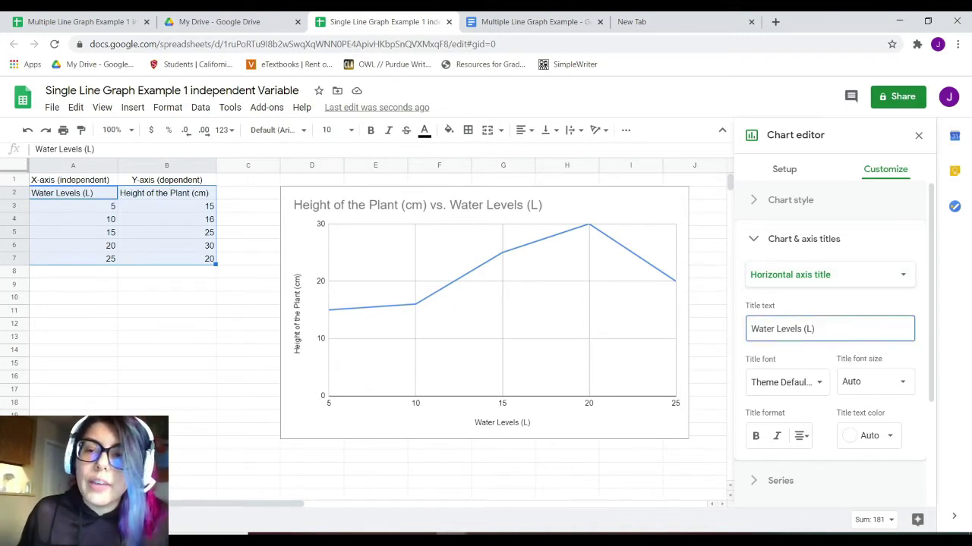
text(iters)
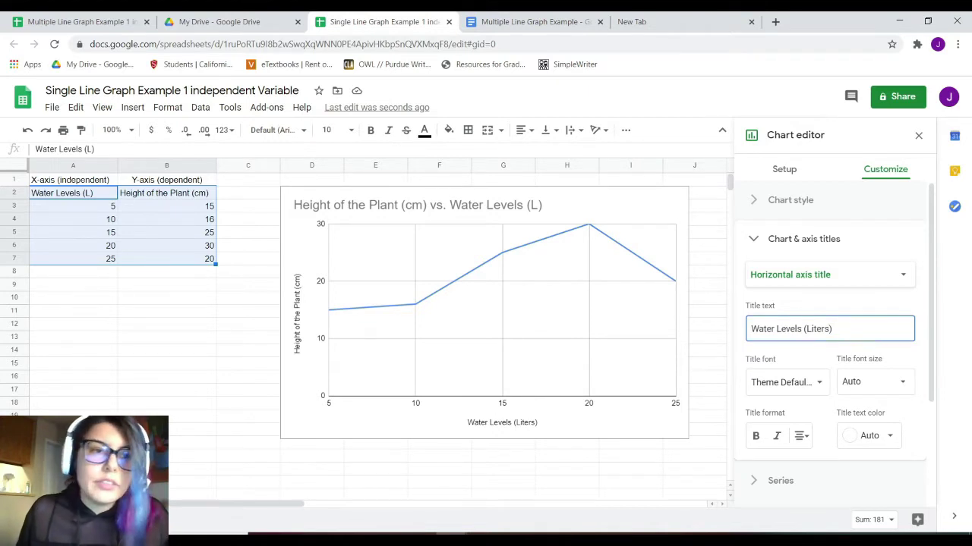
key(BackSpace)
key(BackSpace)
key(BackSpace)
key(BackSpace)
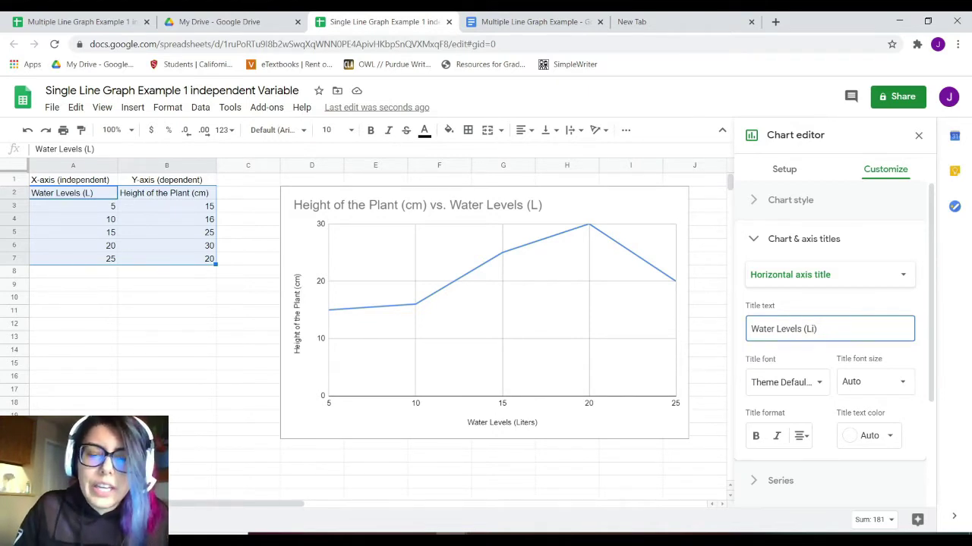
key(BackSpace)
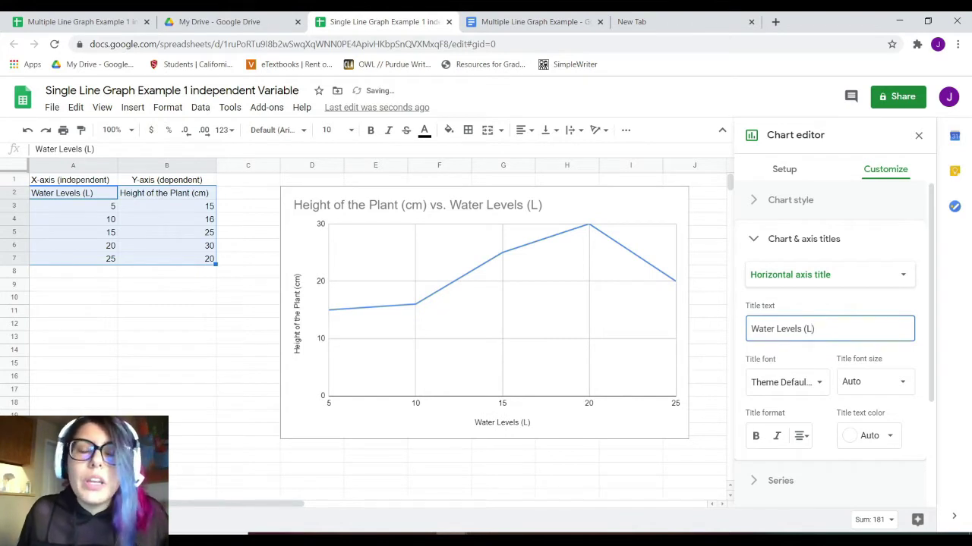
Step: Set the chart's vertical axis title to "Height of an Almond Plant (cm)"
click(888, 274)
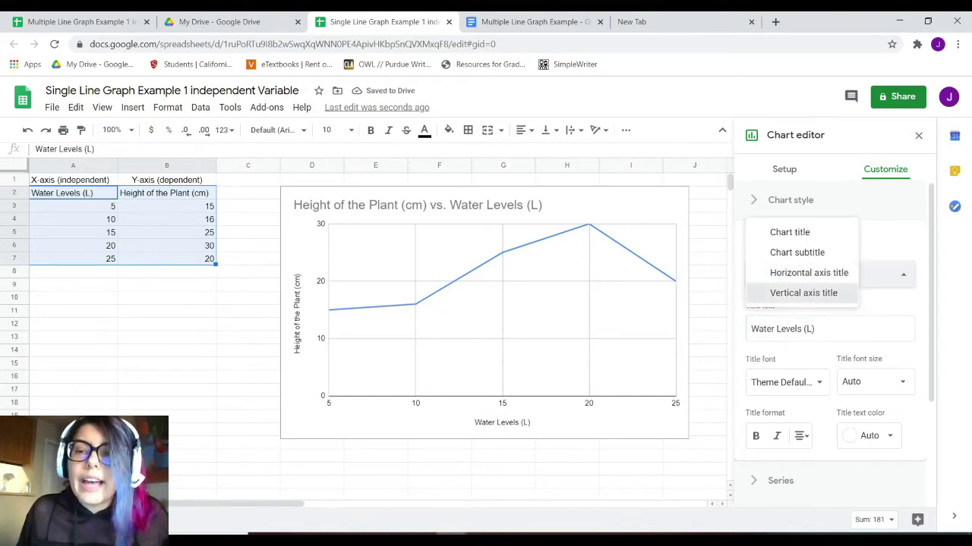
click(803, 293)
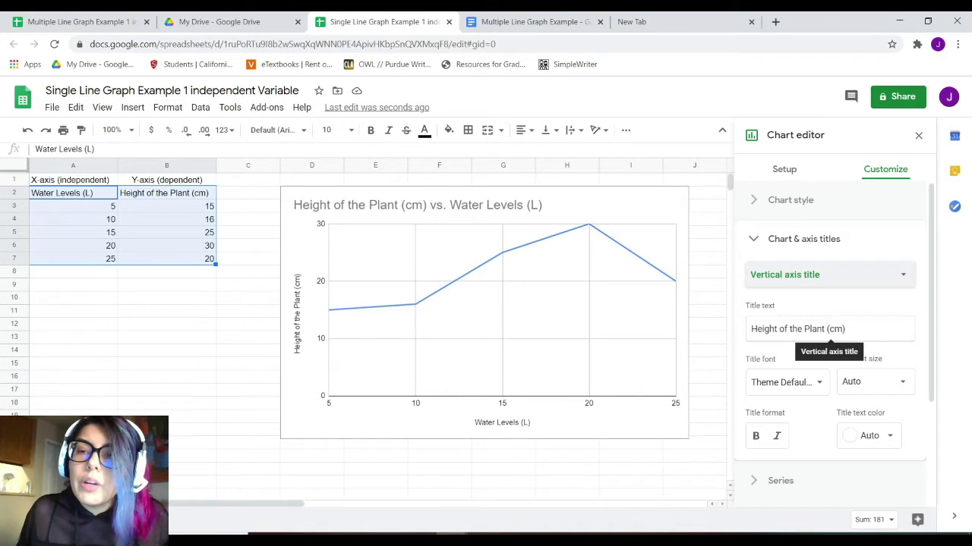
click(802, 329)
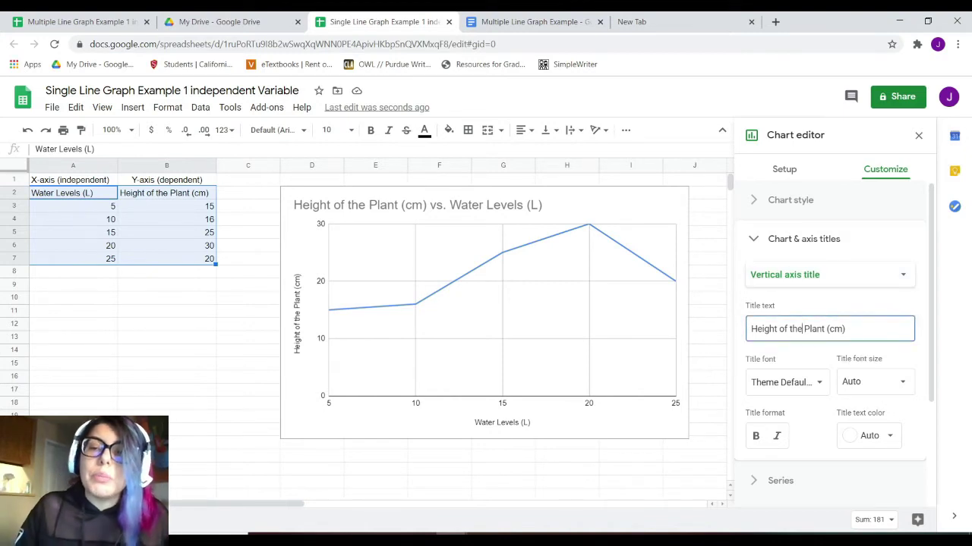
key(BackSpace)
key(BackSpace)
key(BackSpace)
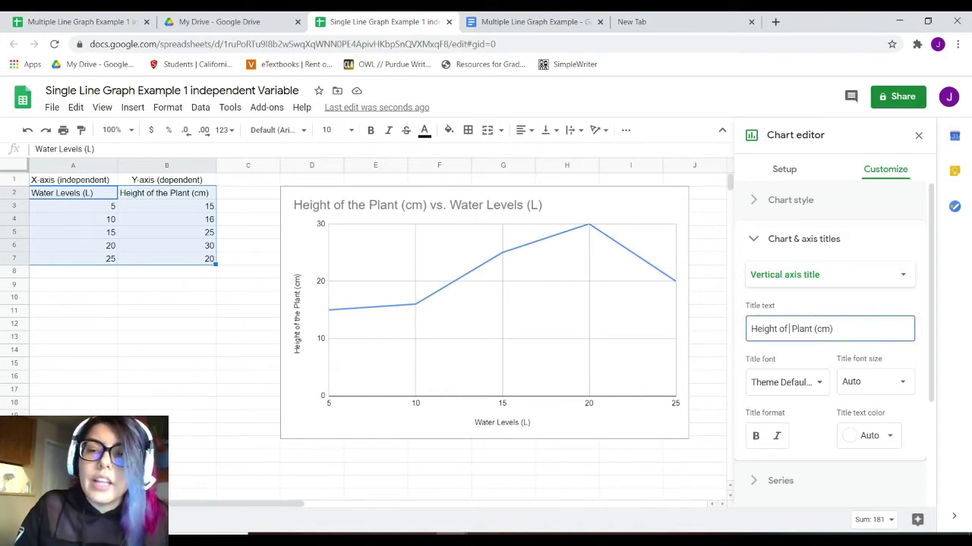
text(a)
text(n Almon)
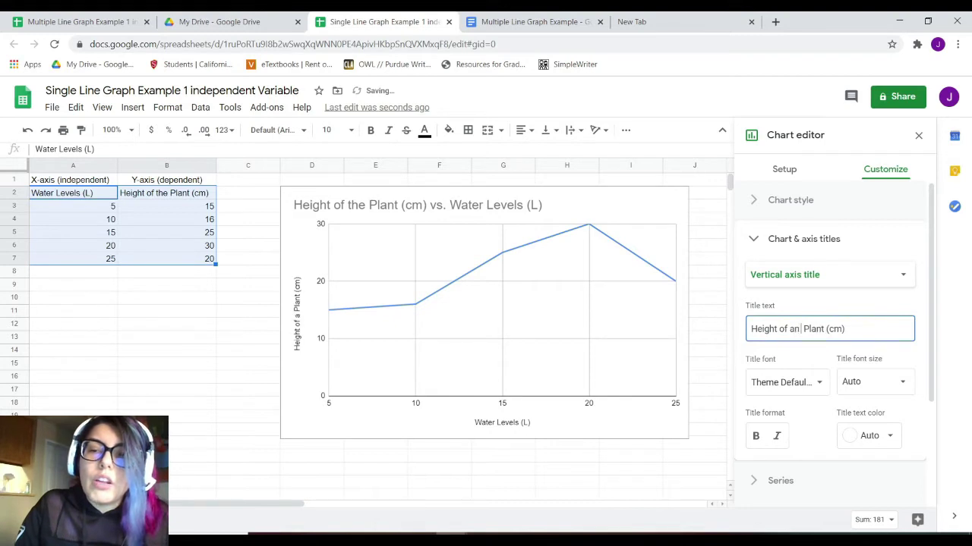
text(d)
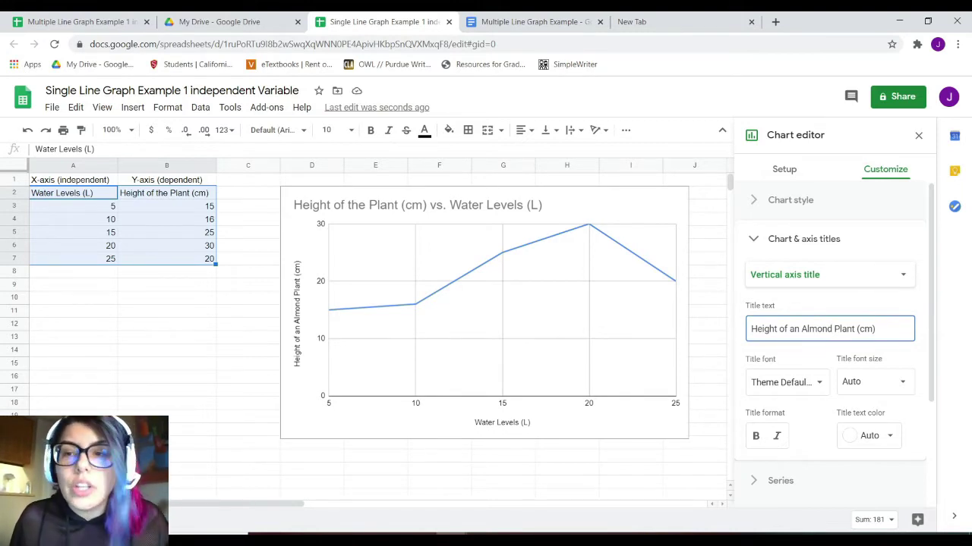
Step: Set the chart title to "Water Levels (L) vs Height of an Almond Plant (Ccm)" and make its text black
click(857, 275)
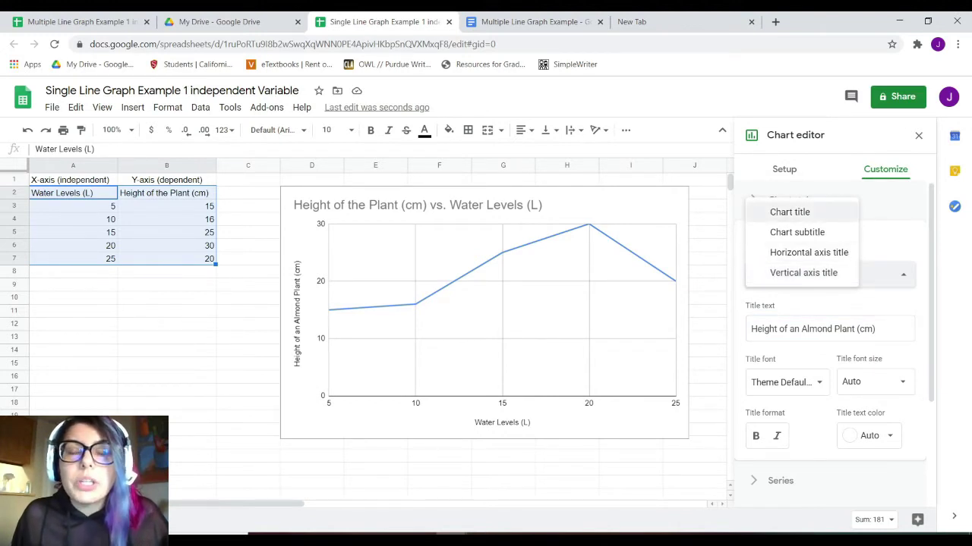
click(789, 212)
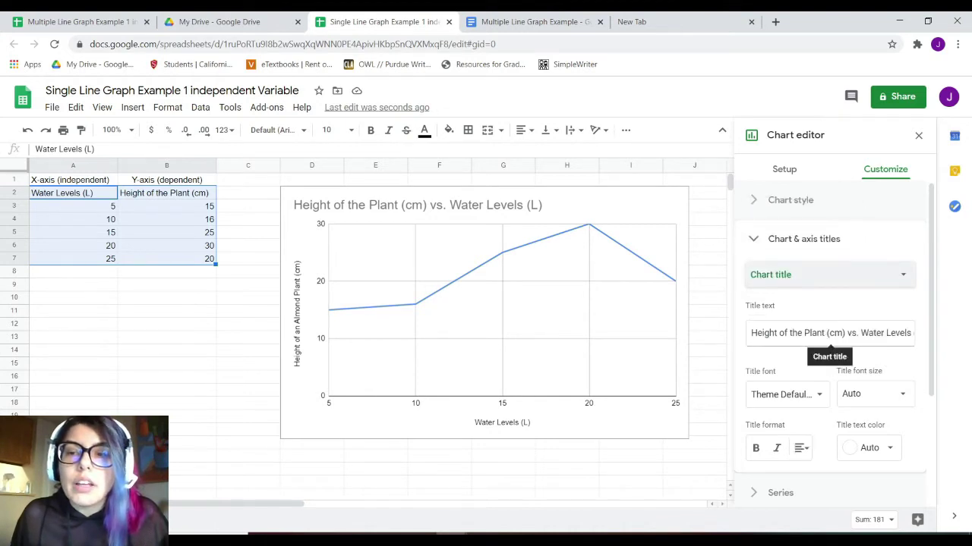
drag(751, 334, 913, 333)
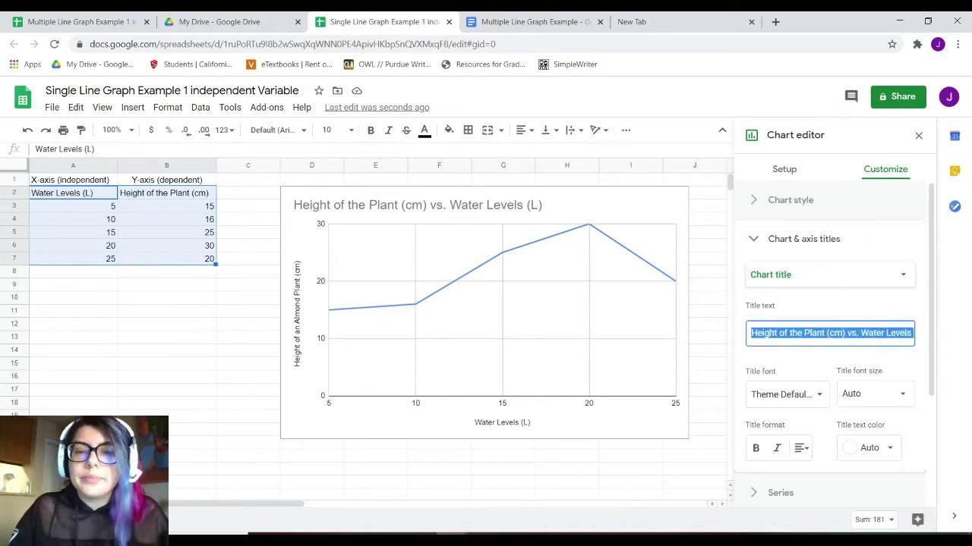
text(Water Levels (L) vs Height of an Almond Plant)
text((CM)
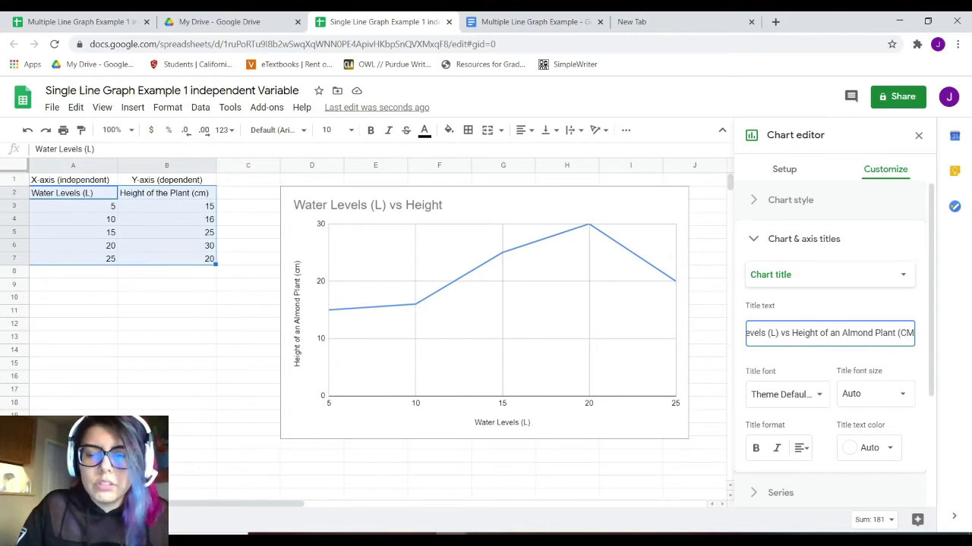
key(BackSpace)
text(cm))
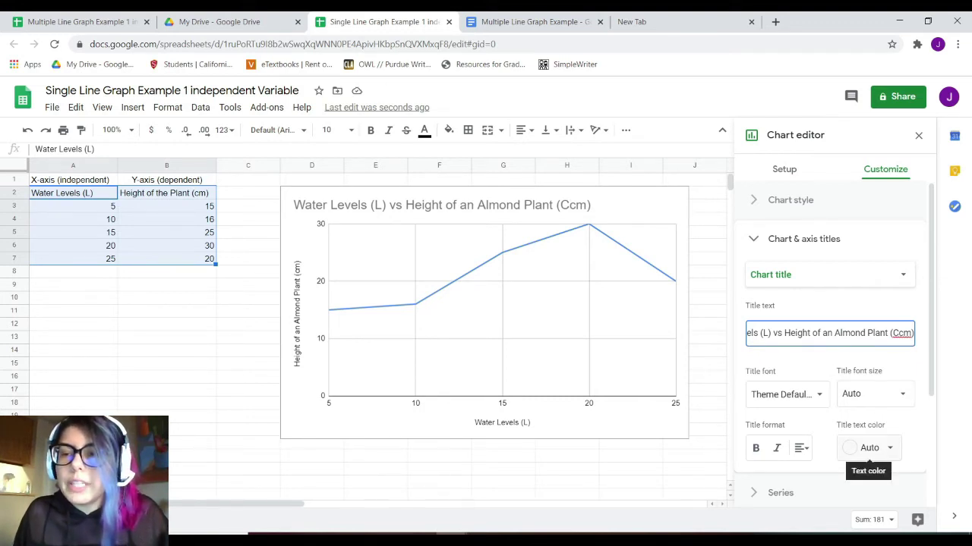
click(867, 448)
click(759, 252)
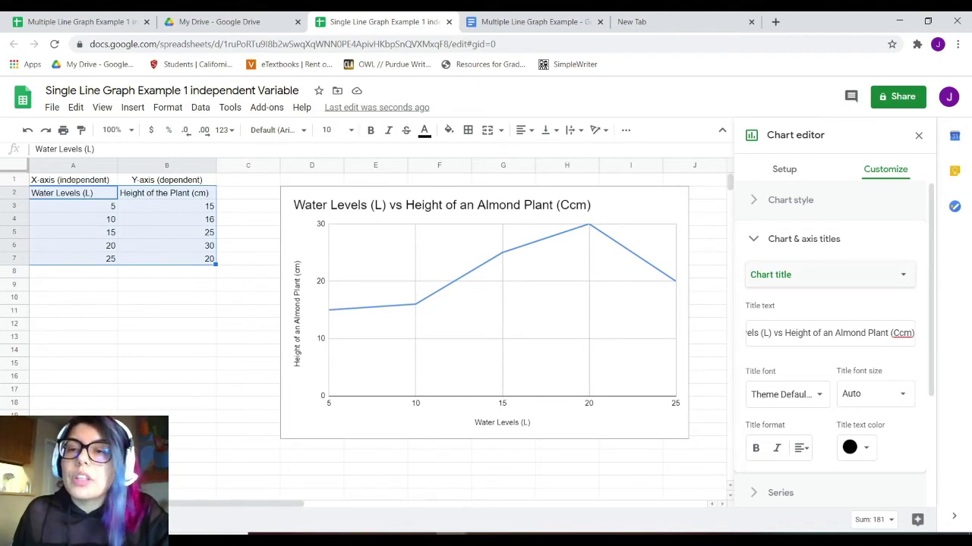
Step: Give the chart the subtitle "Measuring almond plant height"
click(827, 275)
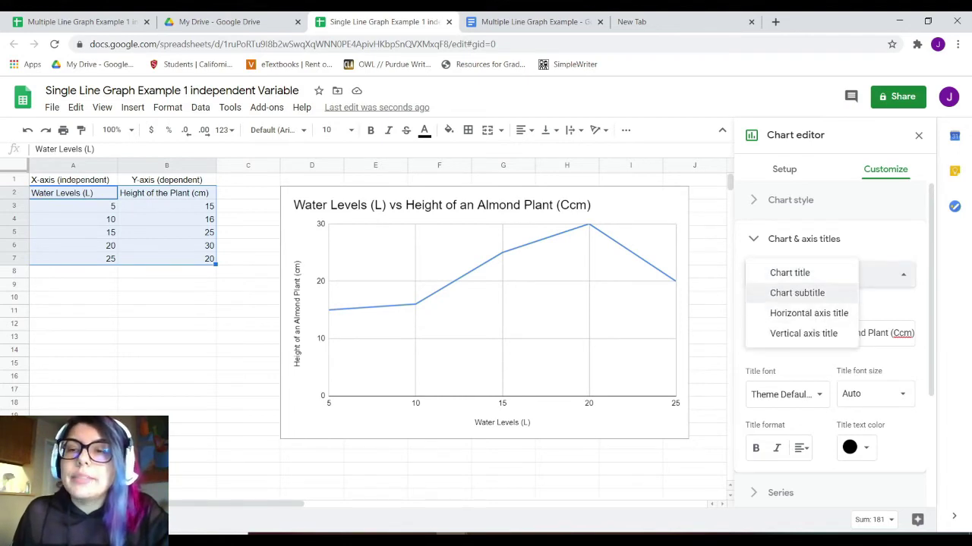
click(797, 293)
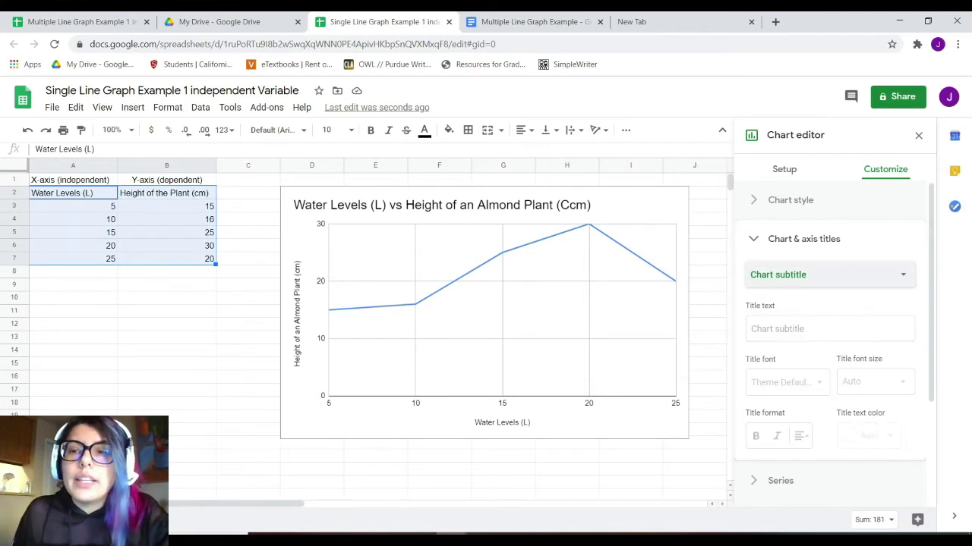
click(829, 330)
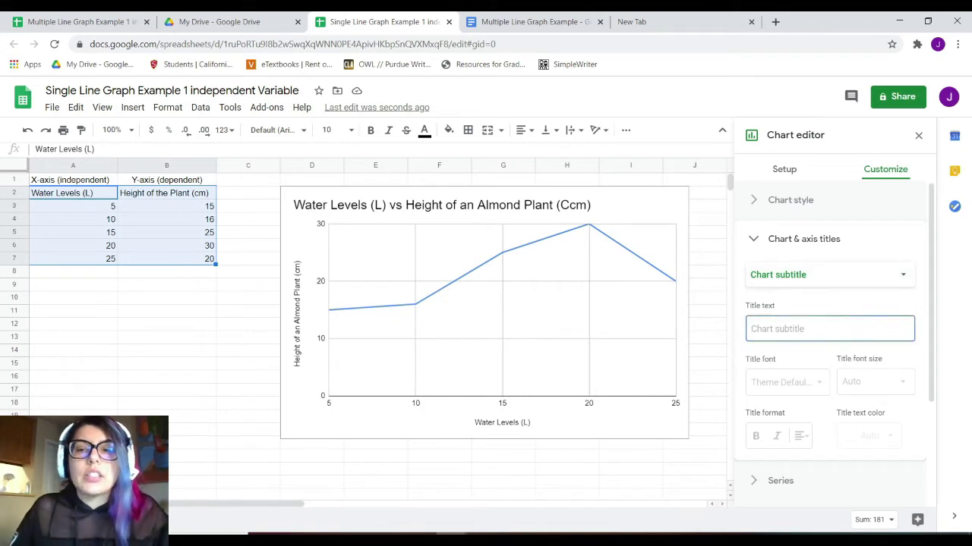
text(MEas)
key(BackSpace)
key(BackSpace)
key(BackSpace)
key(BackSpace)
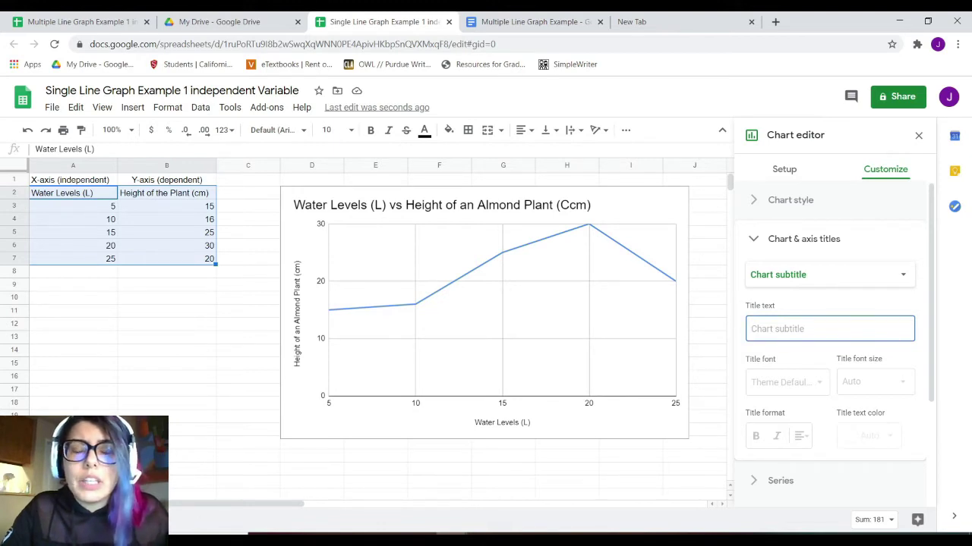
text(Tit)
key(BackSpace)
key(BackSpace)
key(BackSpace)
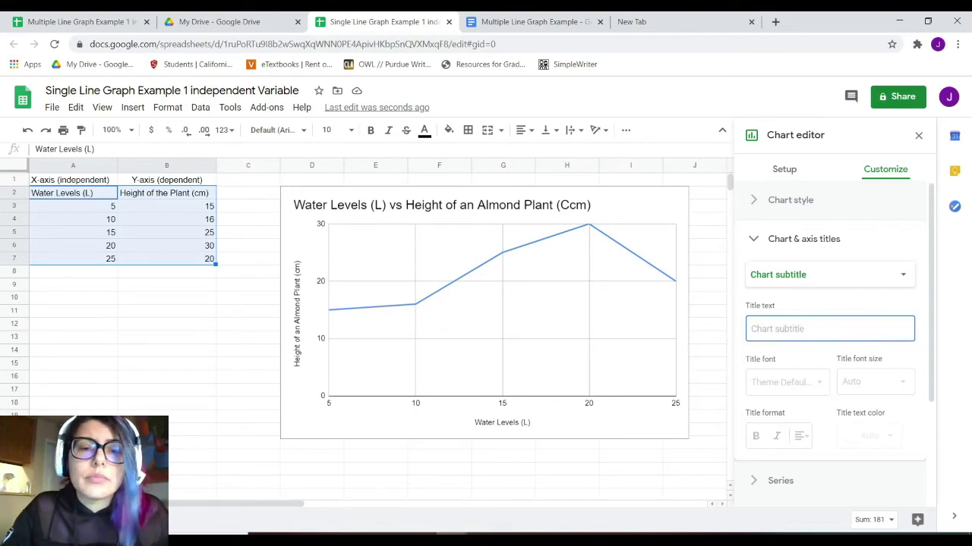
text(Measuring)
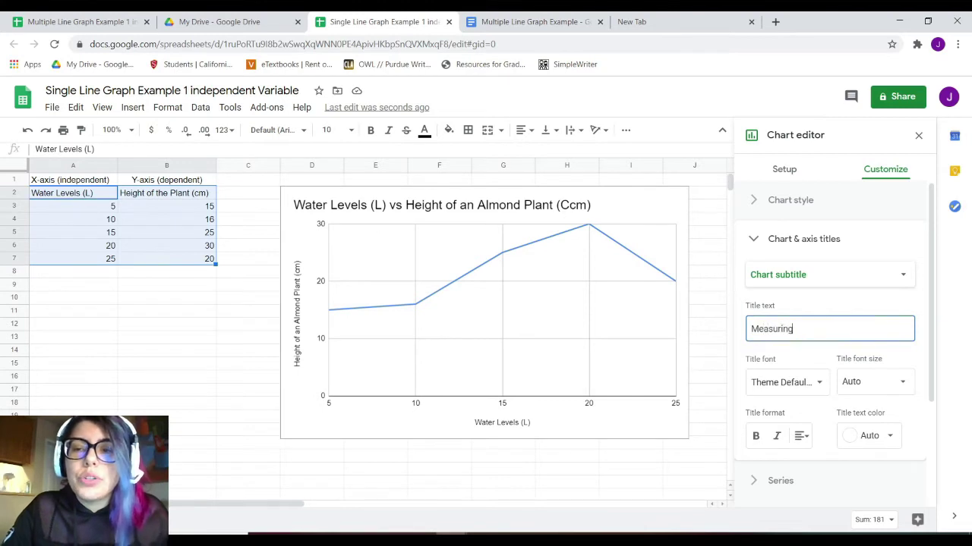
text( the heigh)
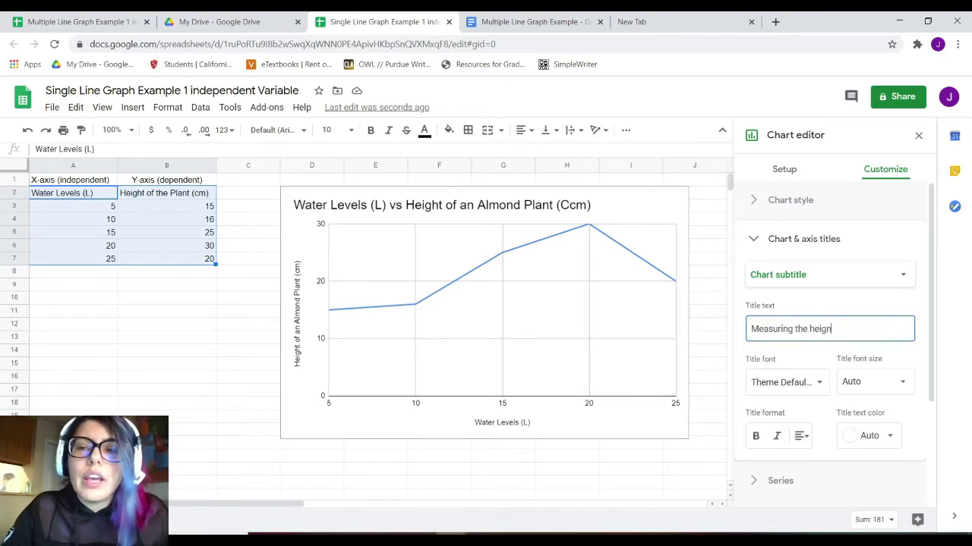
key(BackSpace)
key(BackSpace)
key(BackSpace)
key(BackSpace)
key(BackSpace)
key(BackSpace)
key(BackSpace)
key(BackSpace)
text(almond plant height)
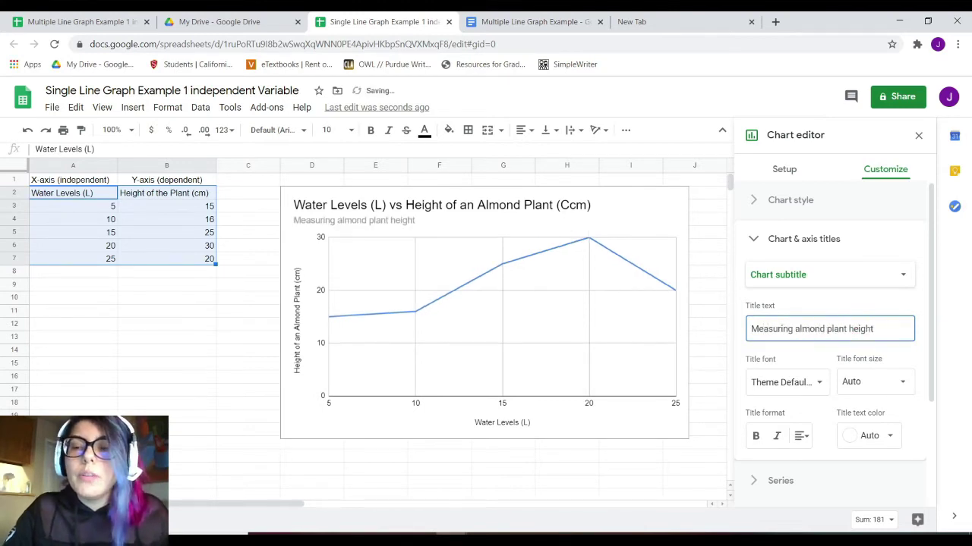
Step: Extend the chart subtitle to read "Measuring almond plant height based off of increasing water levels."
text( b)
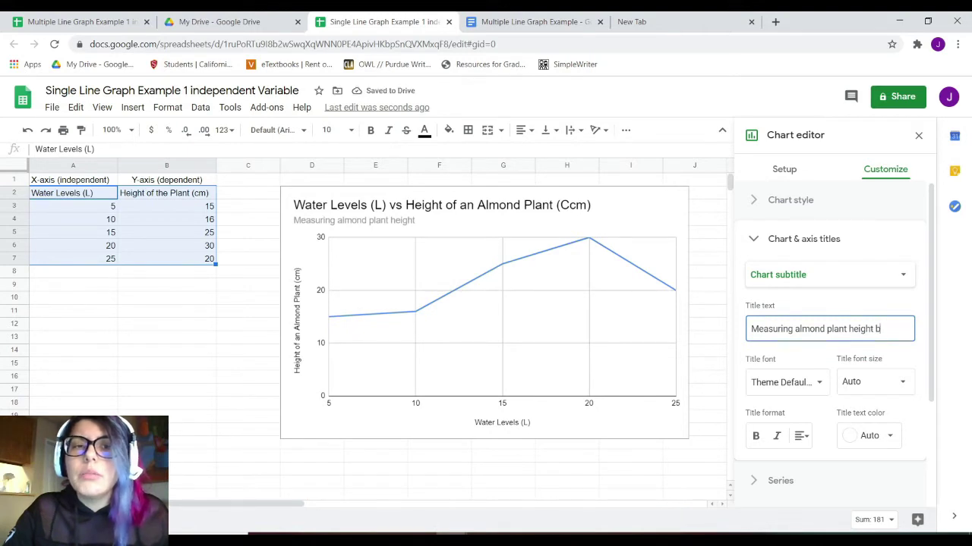
text(ased off)
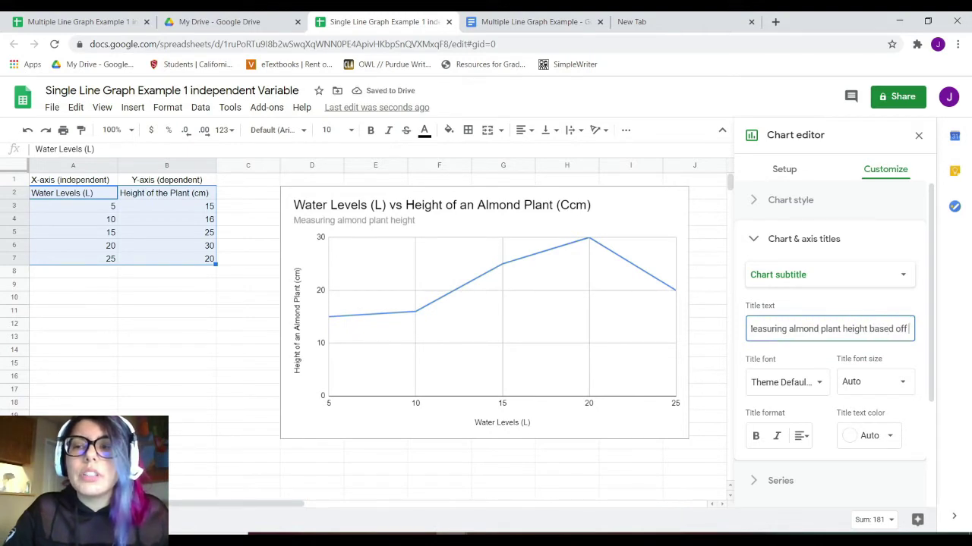
text( of water levels)
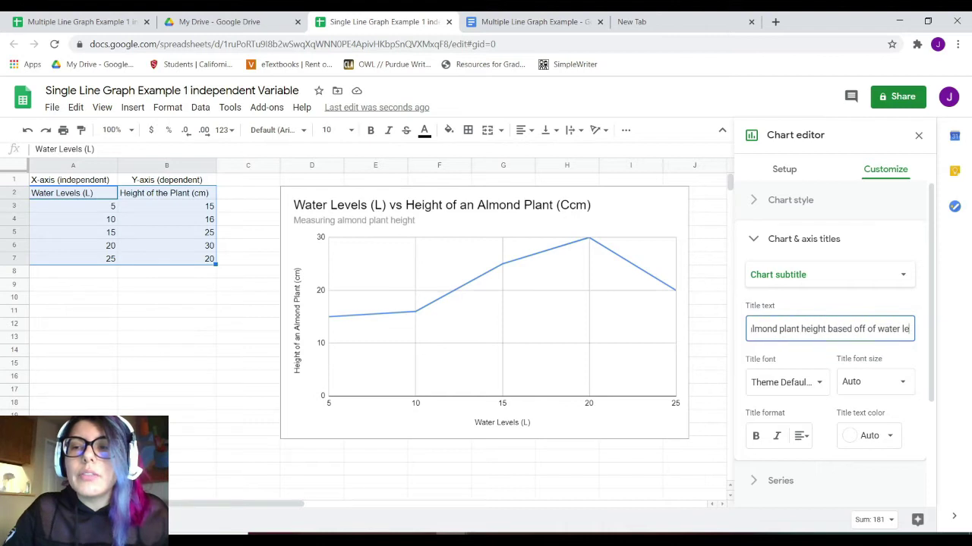
key(BackSpace)
key(BackSpace)
key(BackSpace)
key(BackSpace)
key(BackSpace)
key(BackSpace)
key(BackSpace)
key(BackSpace)
key(BackSpace)
key(BackSpace)
key(BackSpace)
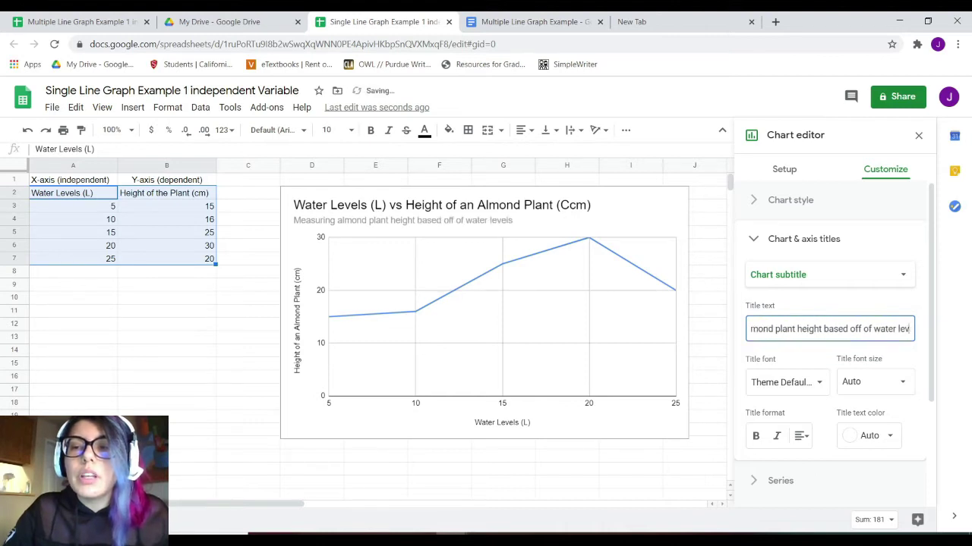
key(BackSpace)
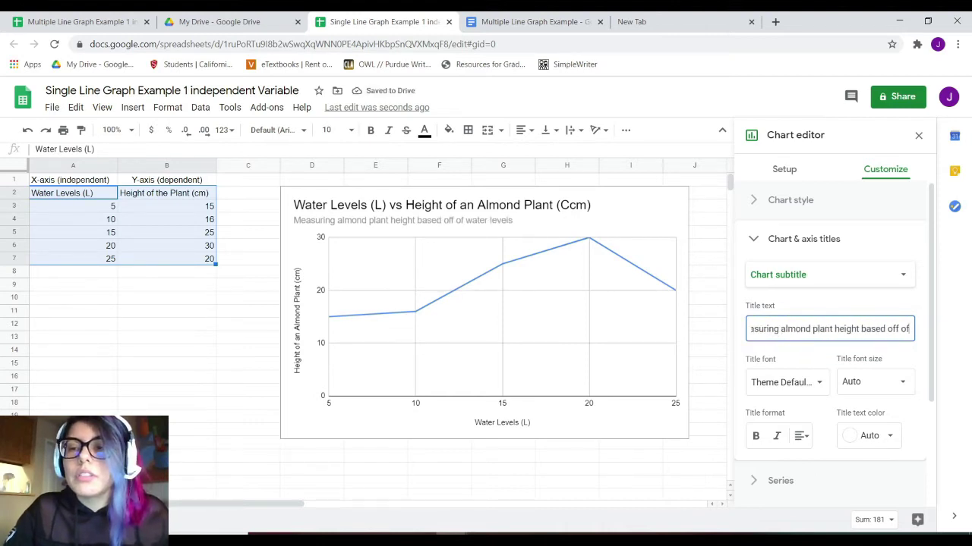
text(di)
key(BackSpace)
key(BackSpace)
text(increa)
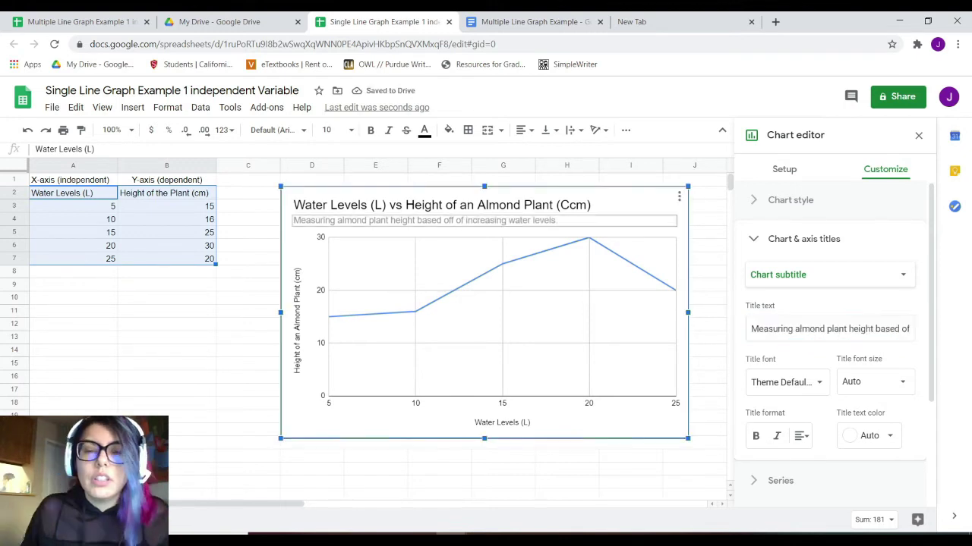
Step: Move the chart slightly down and to the left, and place its subtitle beneath the horizontal axis title
drag(486, 319, 466, 337)
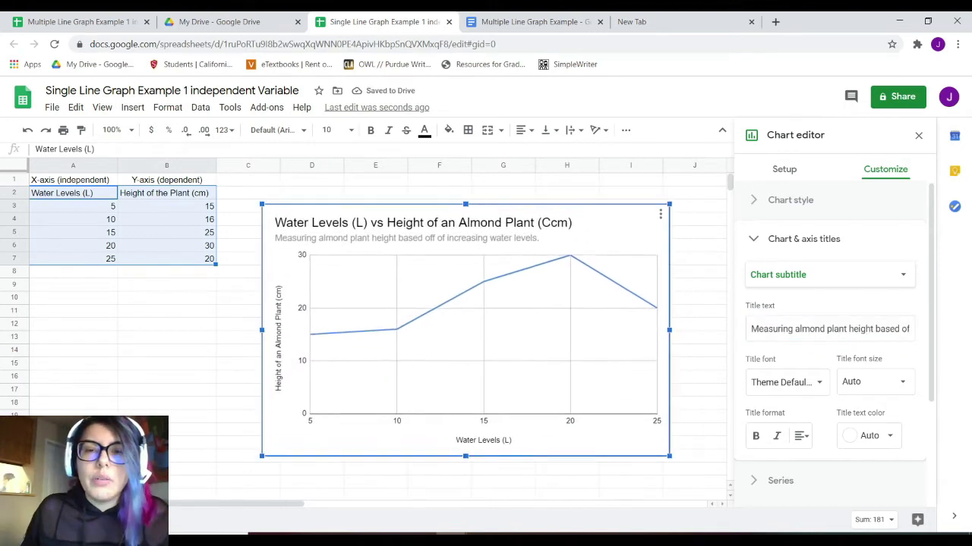
drag(457, 237, 465, 324)
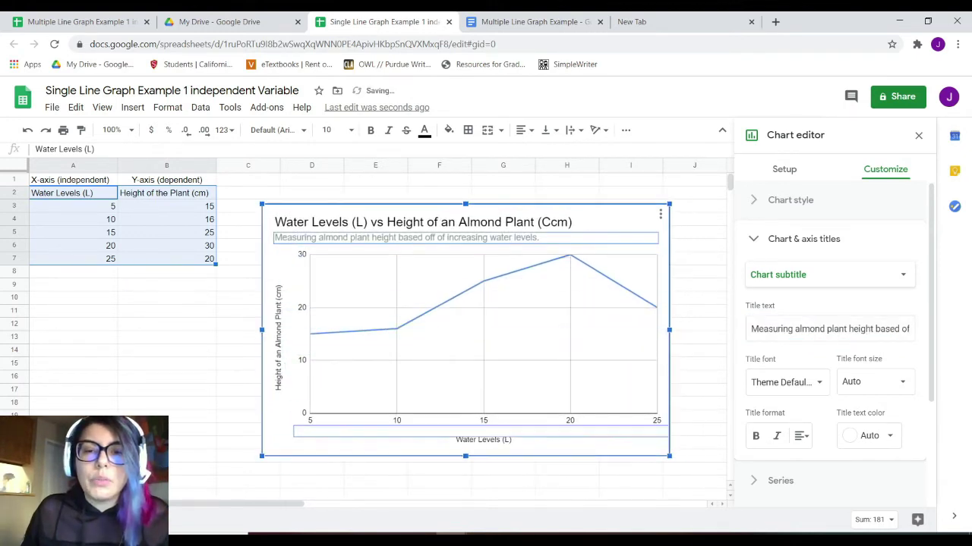
drag(454, 449, 452, 449)
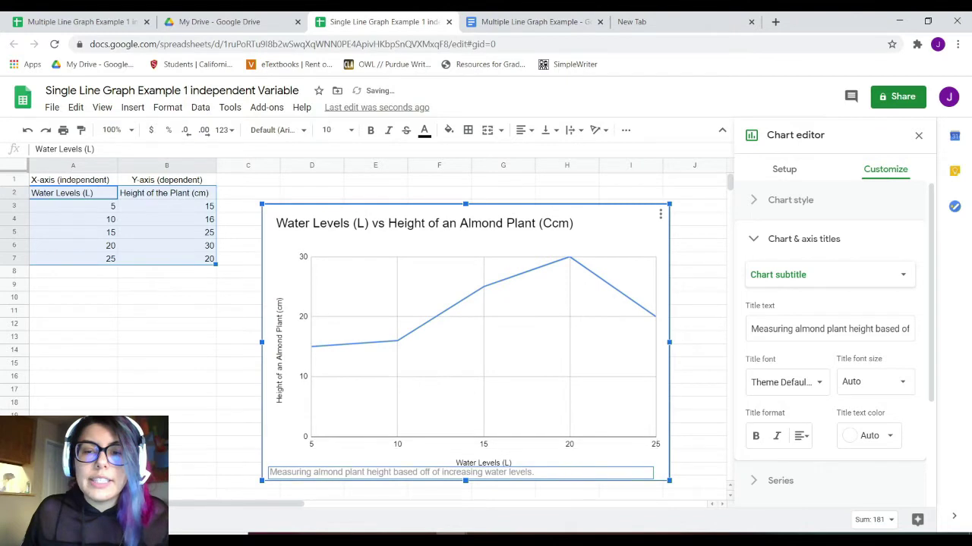
Step: Shrink the chart's plot area slightly and move the horizontal axis title up closer to it
click(471, 402)
drag(656, 437, 633, 425)
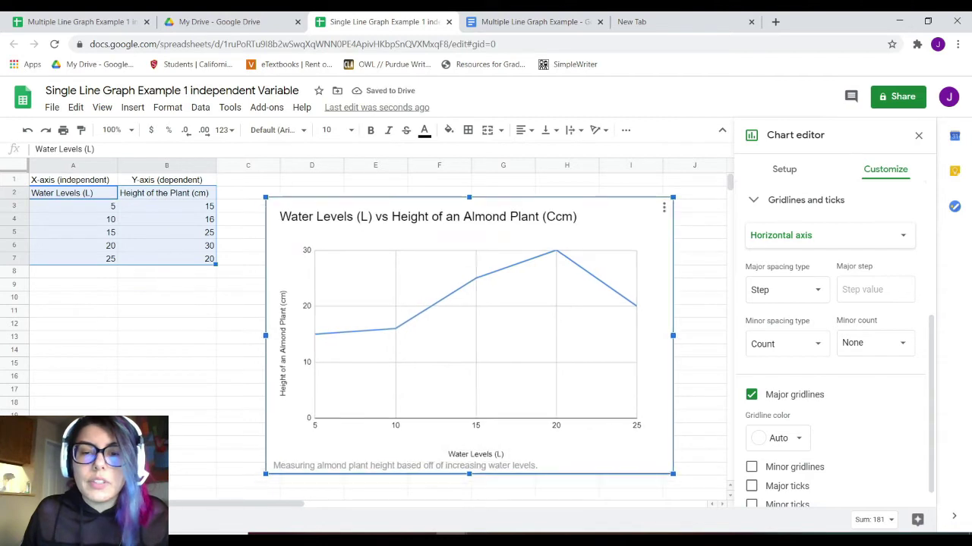
click(476, 454)
drag(476, 455, 476, 444)
Step: Move the chart subtitle up to sit just below the horizontal axis title and make its text black
click(469, 465)
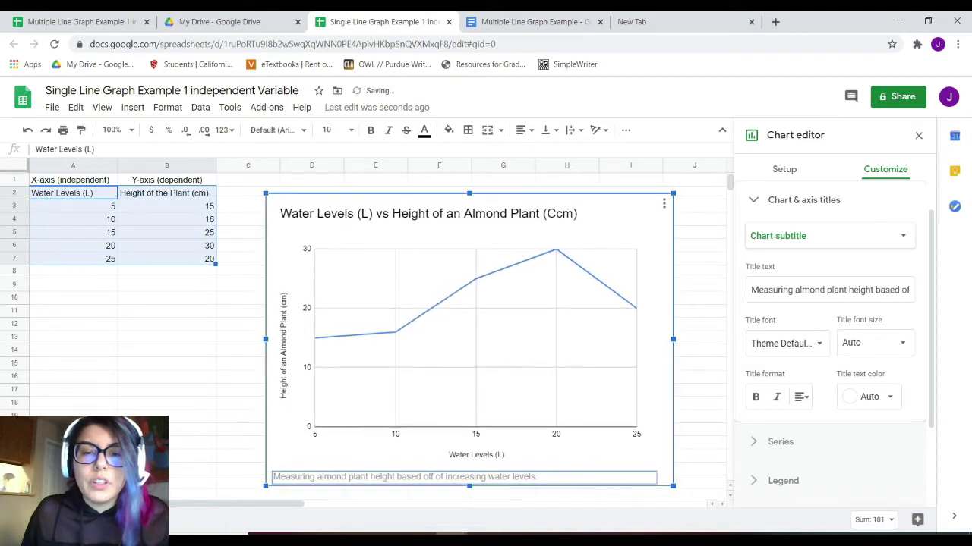
drag(470, 476, 466, 469)
double_click(466, 469)
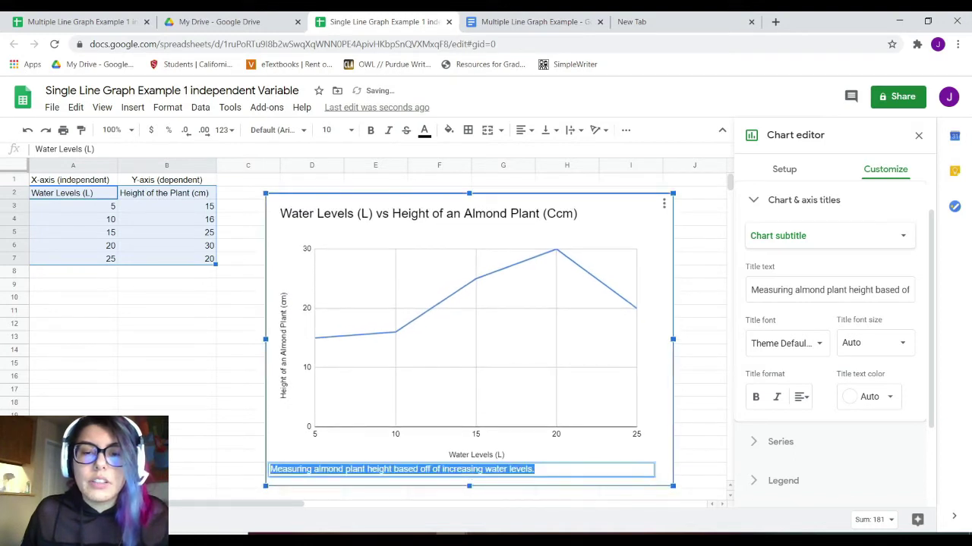
click(869, 396)
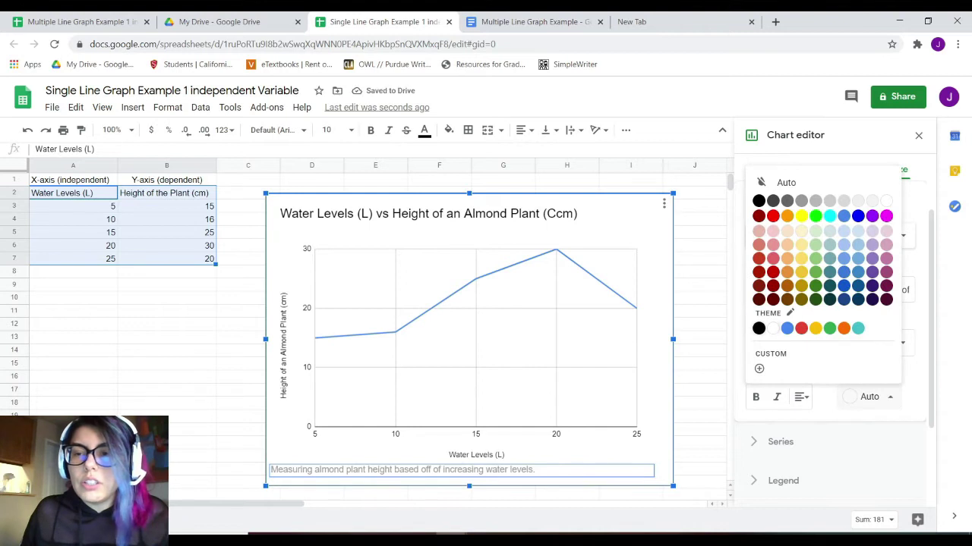
click(759, 328)
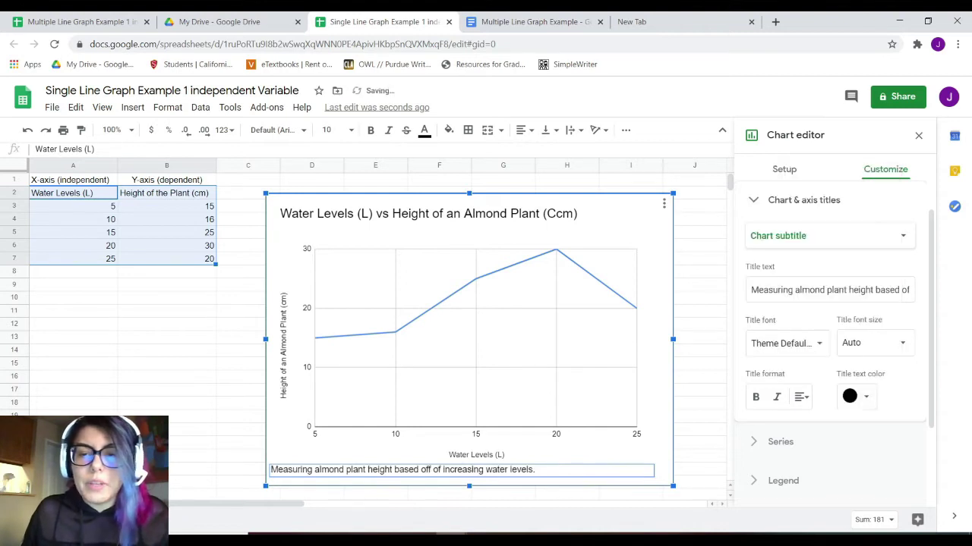
Step: Set the chart subtitle's font size to 20
click(872, 342)
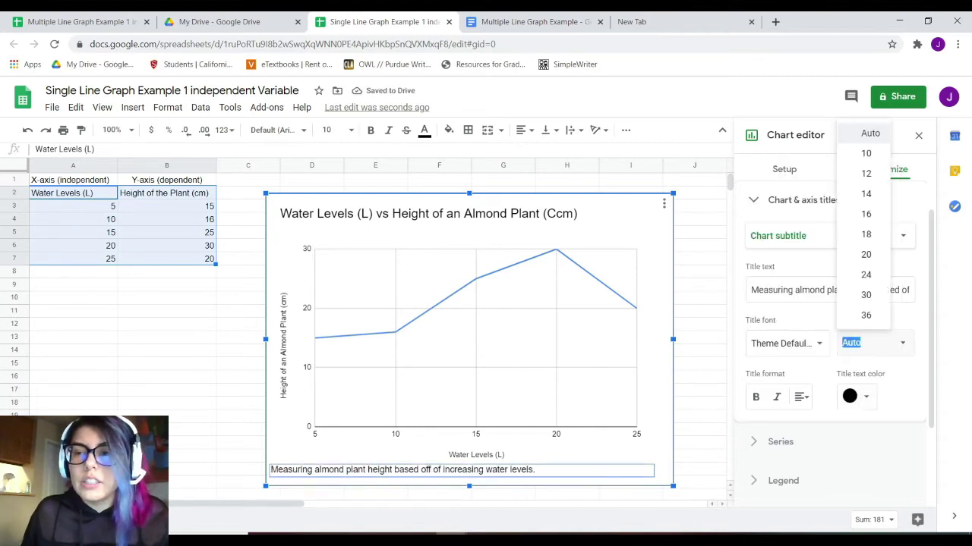
click(865, 294)
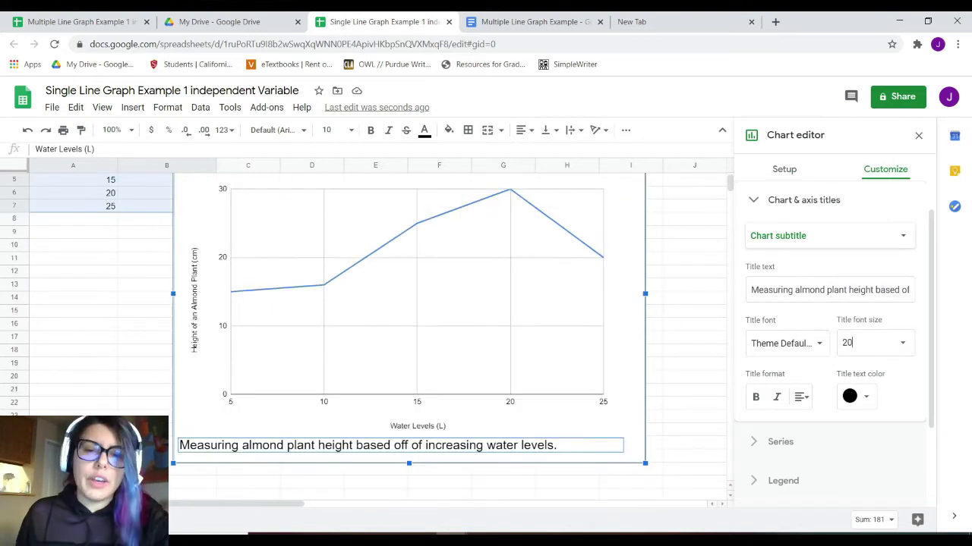
key(ctrl+a)
click(418, 426)
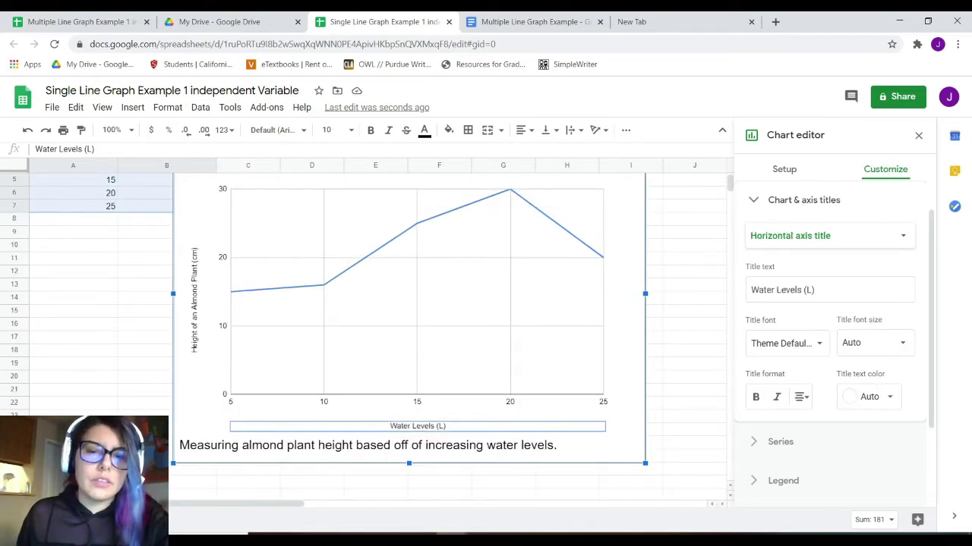
click(401, 445)
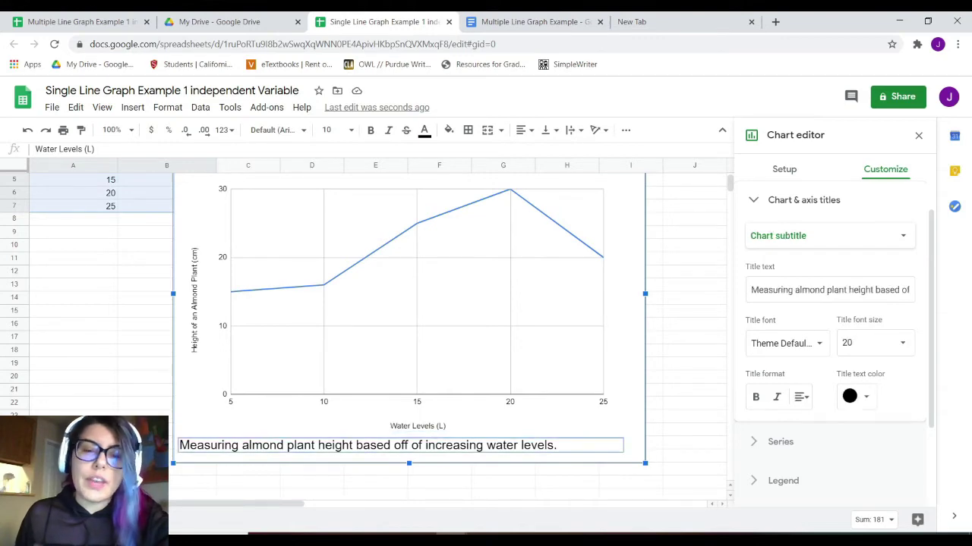
Step: Correct the unit at the end of the chart title to "(cm)"
scroll(410, 466, up, 1)
scroll(410, 466, down, 1)
scroll(410, 467, up, 1)
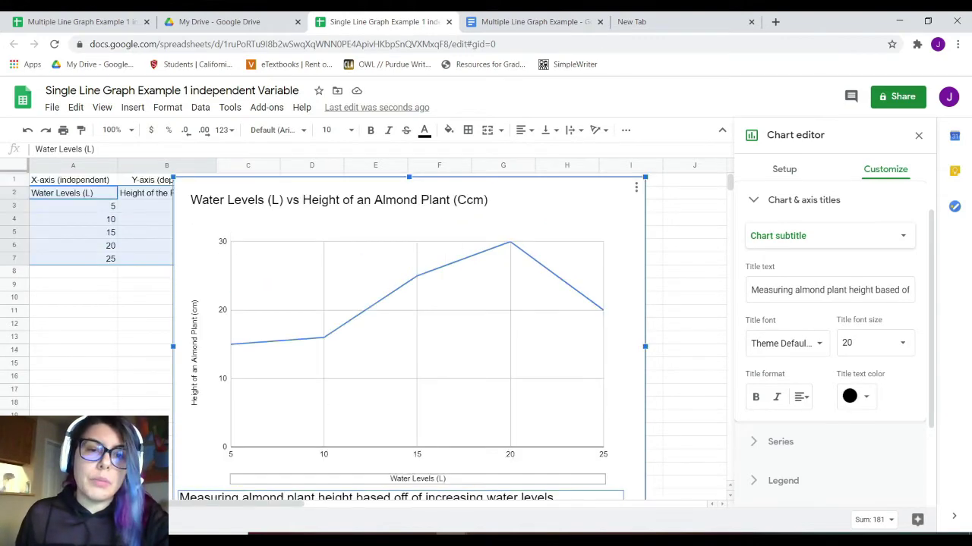
click(448, 200)
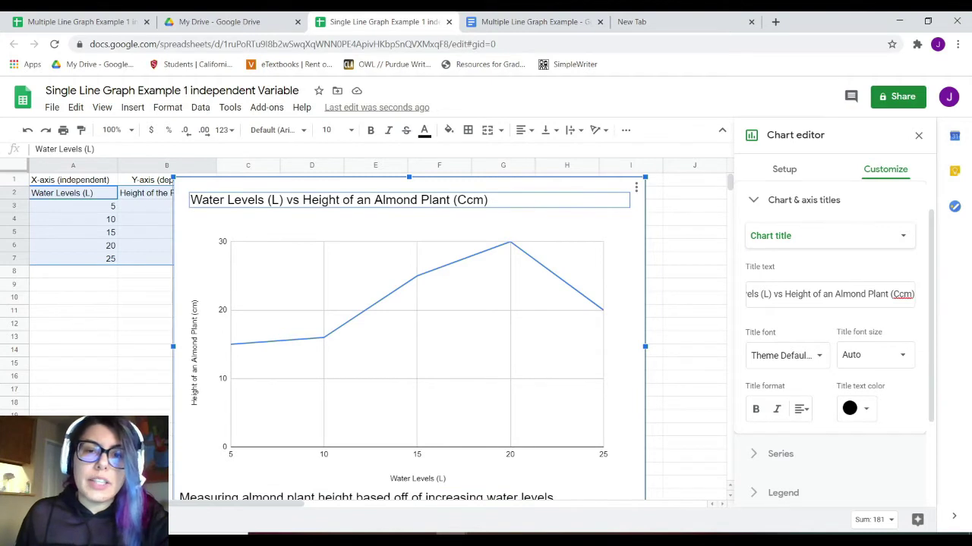
double_click(471, 200)
click(471, 201)
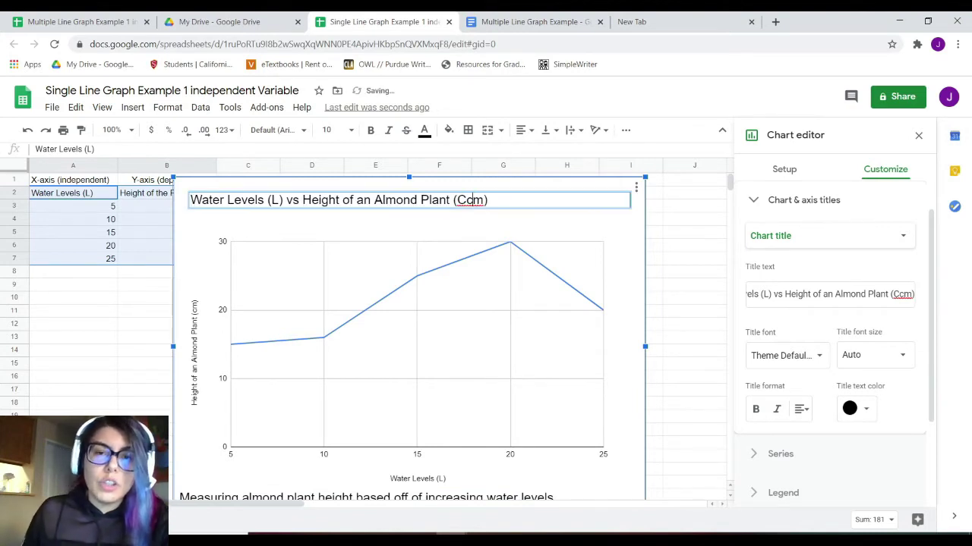
key(BackSpace)
key(BackSpace)
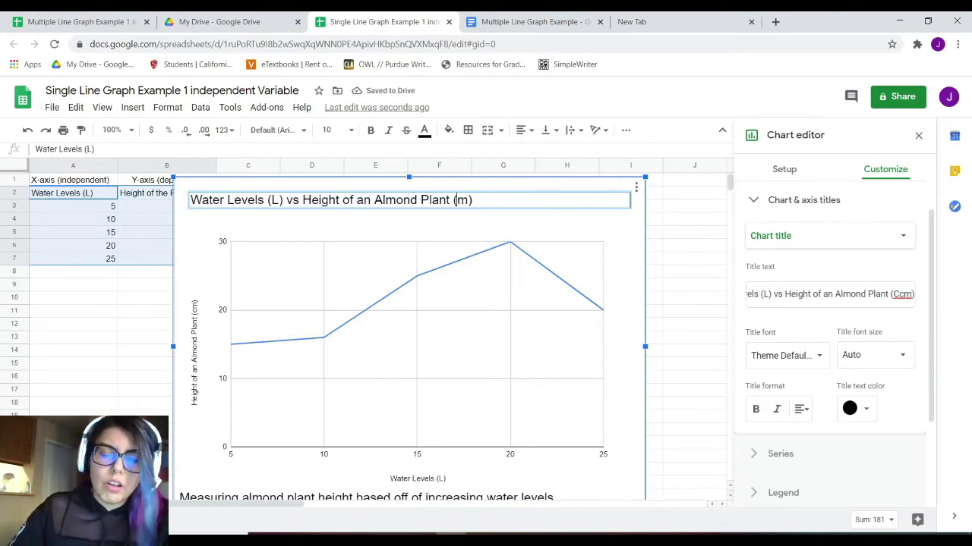
text(c)
key(Return)
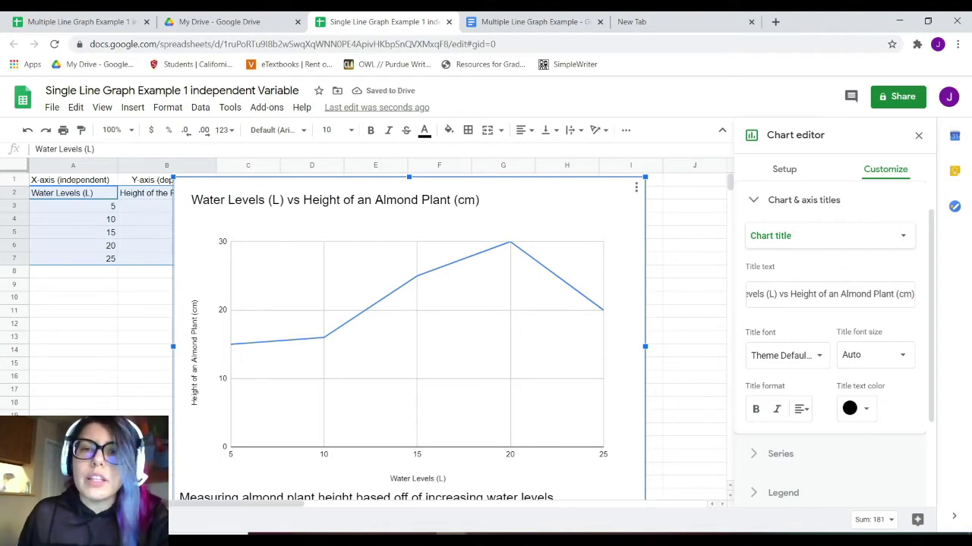
Step: Center the chart title horizontally above the line graph
click(801, 410)
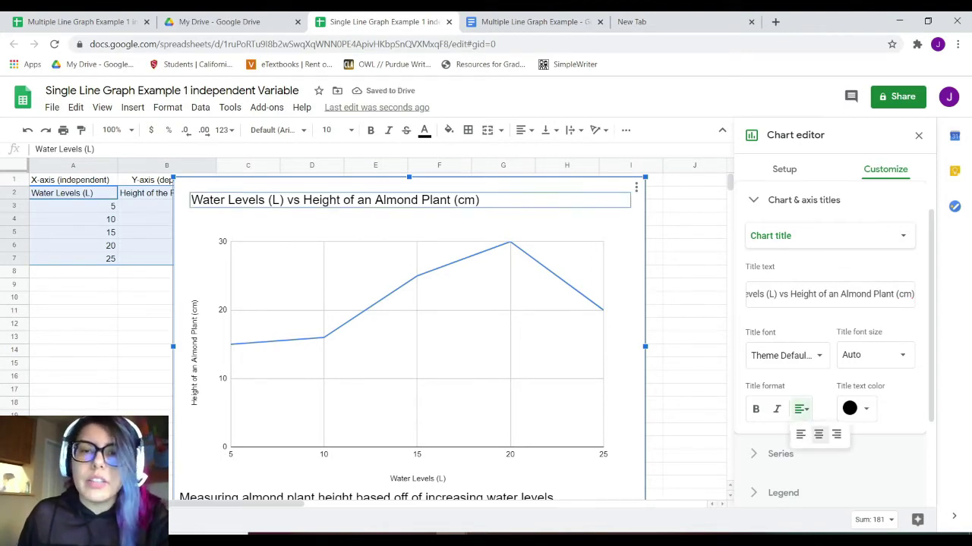
click(819, 434)
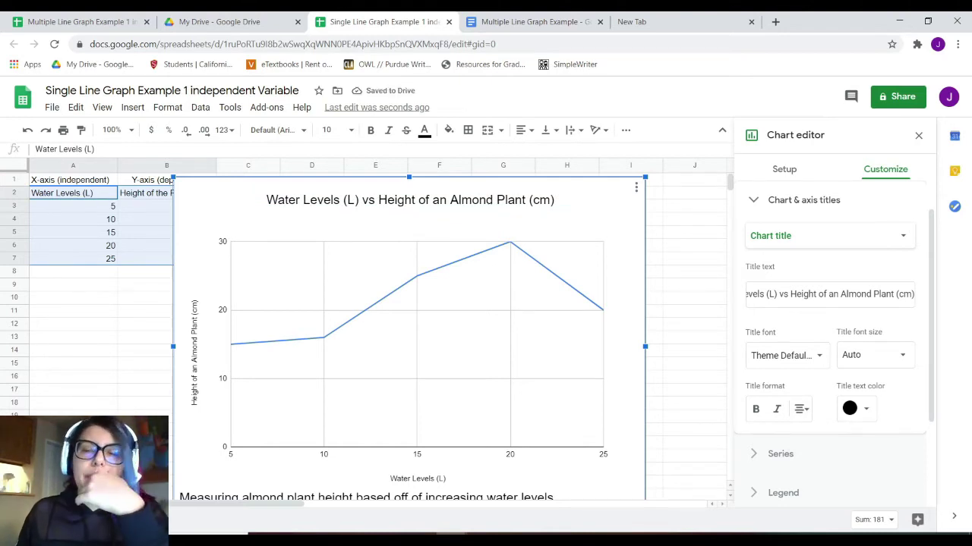
scroll(410, 319, down, 2)
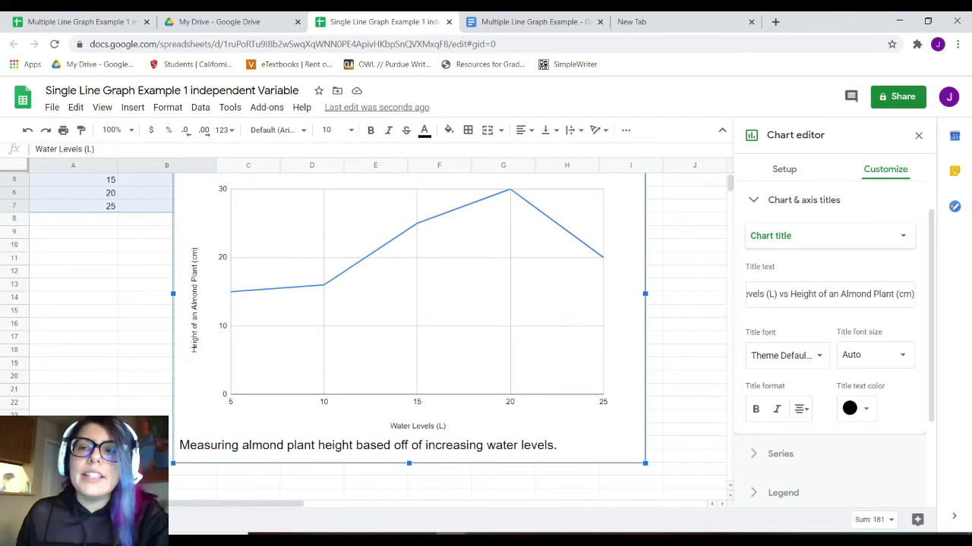
scroll(857, 360, up, 3)
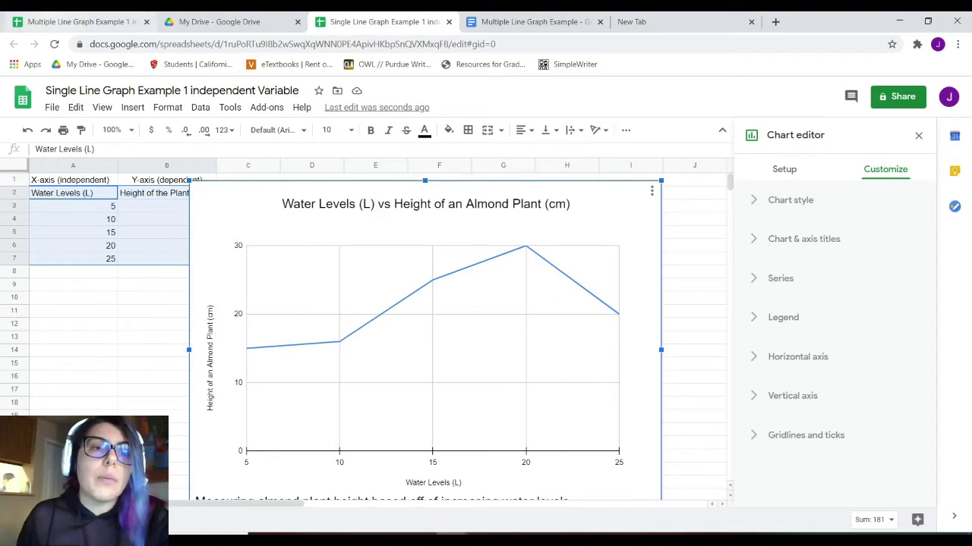
Step: Switch to the Multiple Line Graph Example 1 spreadsheet and examine its water level, Almond Tree and Plum Tree columns
click(76, 21)
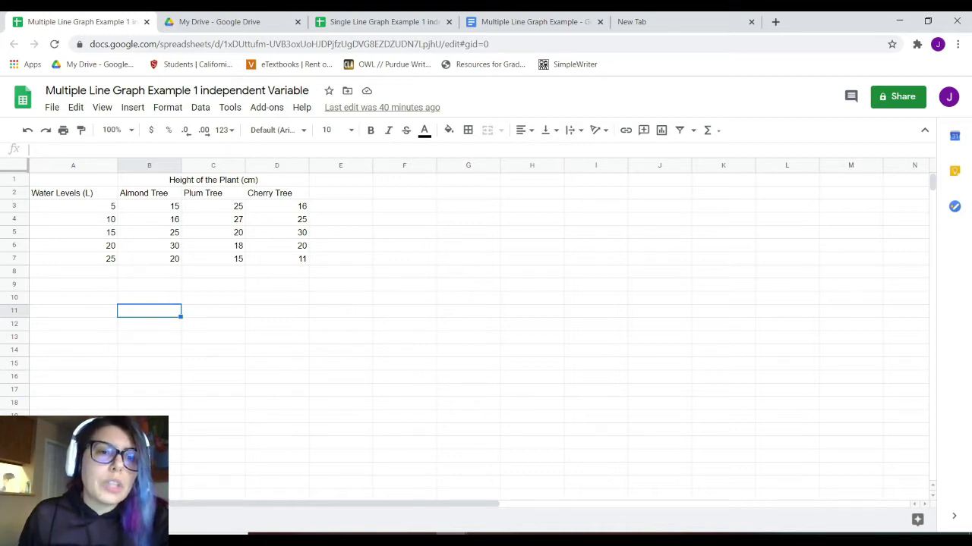
drag(73, 193, 73, 259)
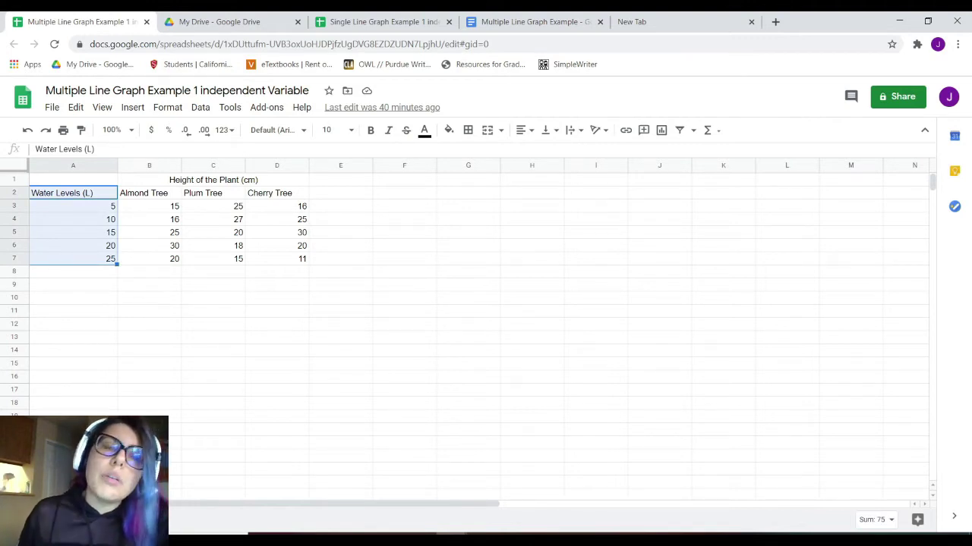
click(74, 219)
drag(73, 194, 74, 259)
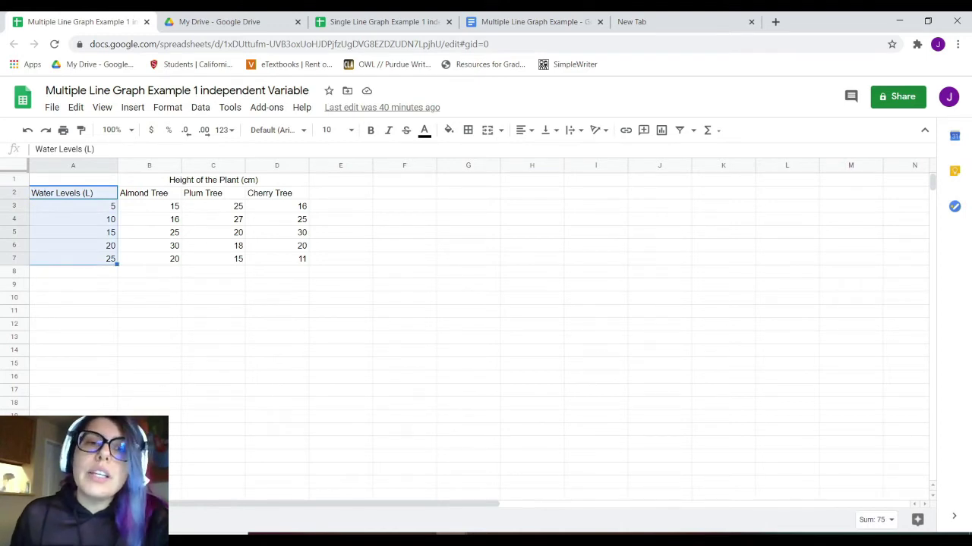
drag(149, 192, 149, 258)
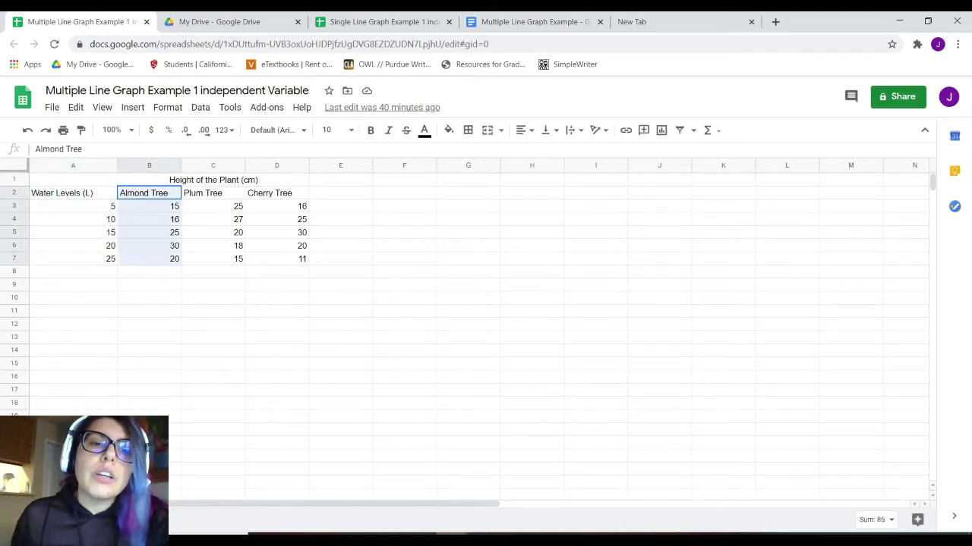
drag(212, 193, 212, 259)
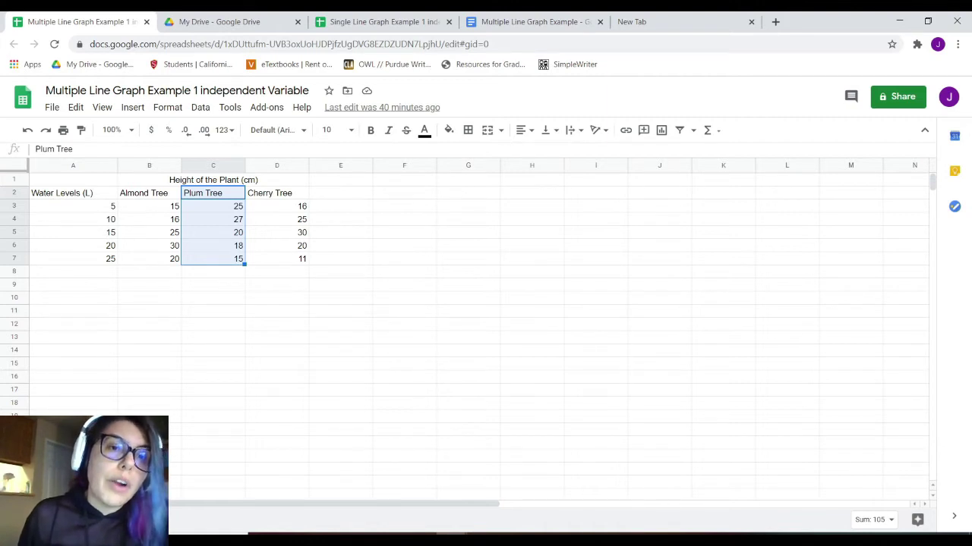
click(149, 272)
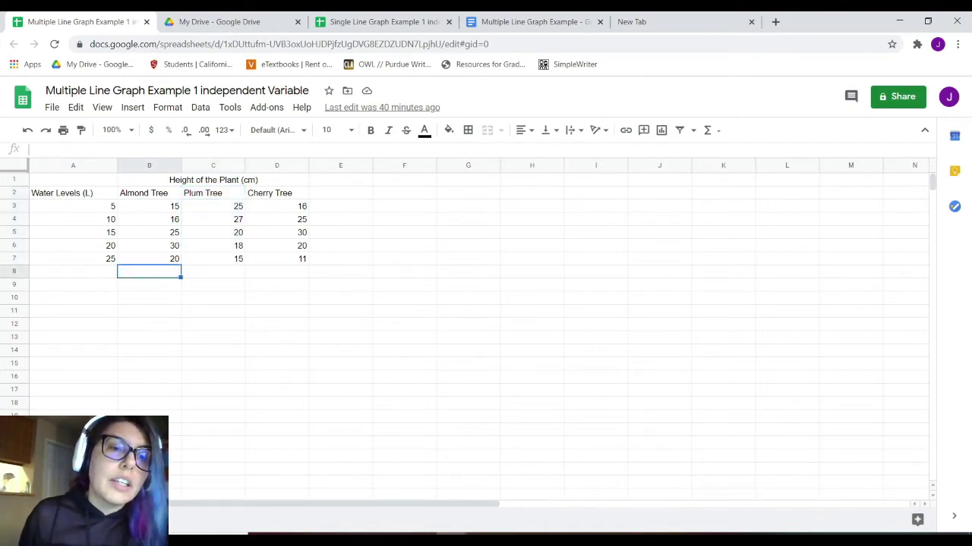
Step: Review the Almond, Plum and Cherry Tree headings and the height entries in the Almond Tree column
click(149, 193)
key(Down)
key(Down)
key(Down)
key(Down)
key(Down)
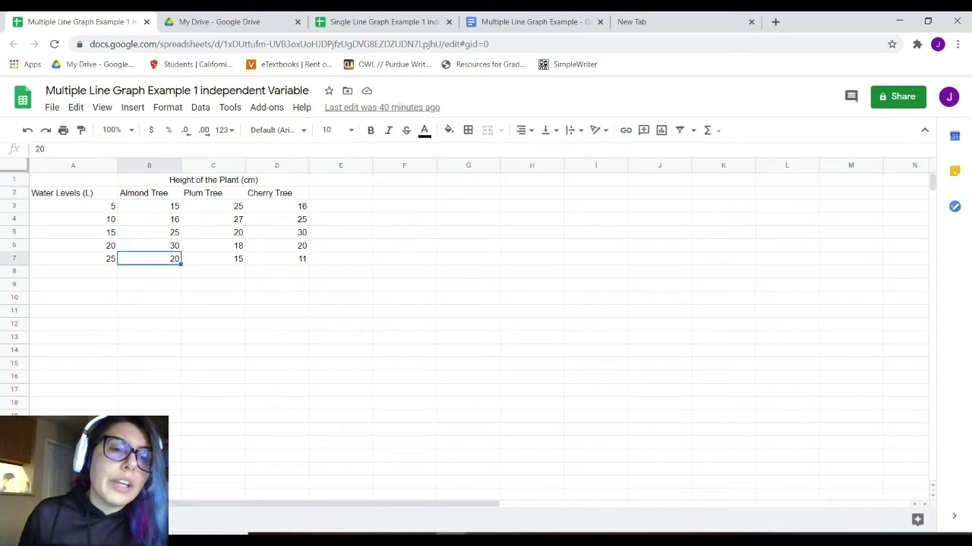
click(150, 193)
click(213, 194)
click(277, 194)
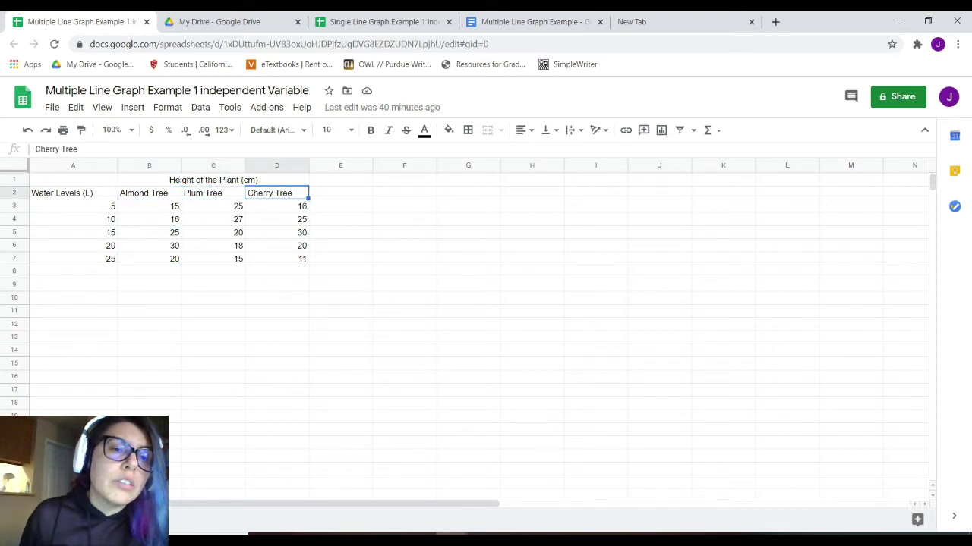
click(150, 193)
click(150, 207)
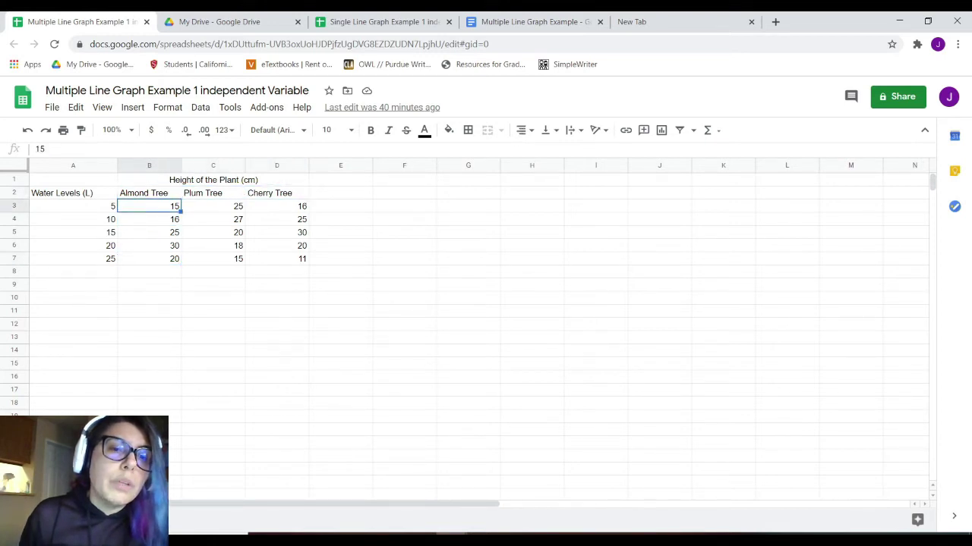
Step: Examine the merged Height of the Plant (cm) heading together with the block of tree data beneath it
click(213, 180)
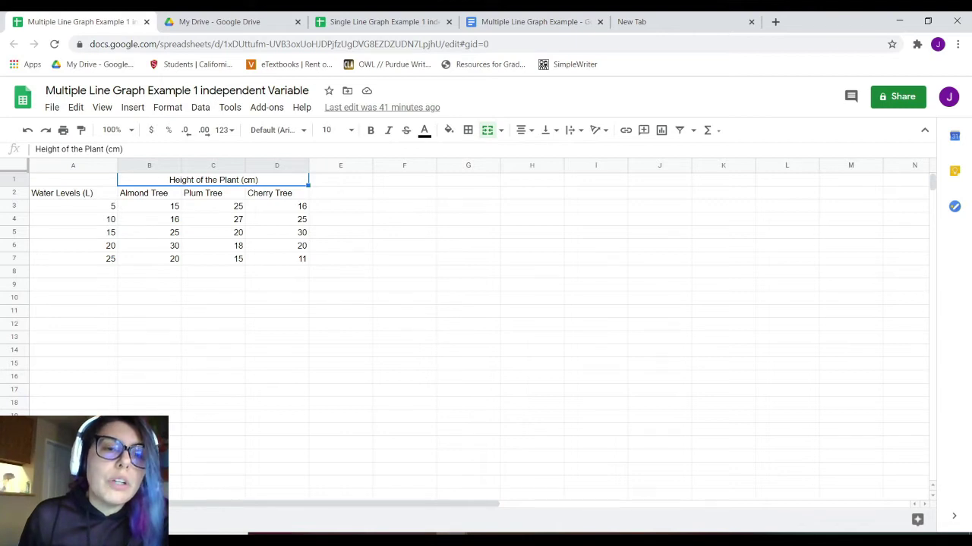
drag(143, 193, 277, 258)
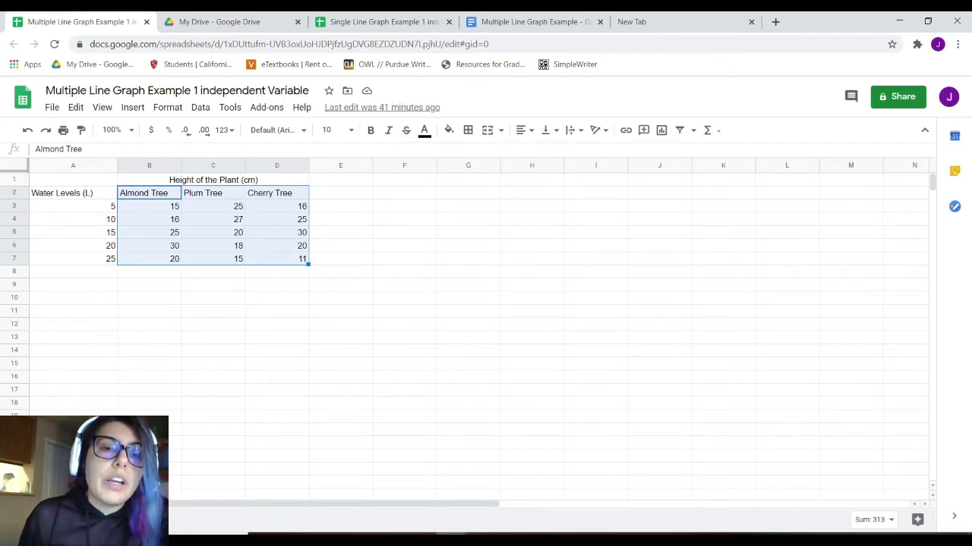
key(Right)
key(Right)
key(Left)
key(Left)
key(Right)
key(Up)
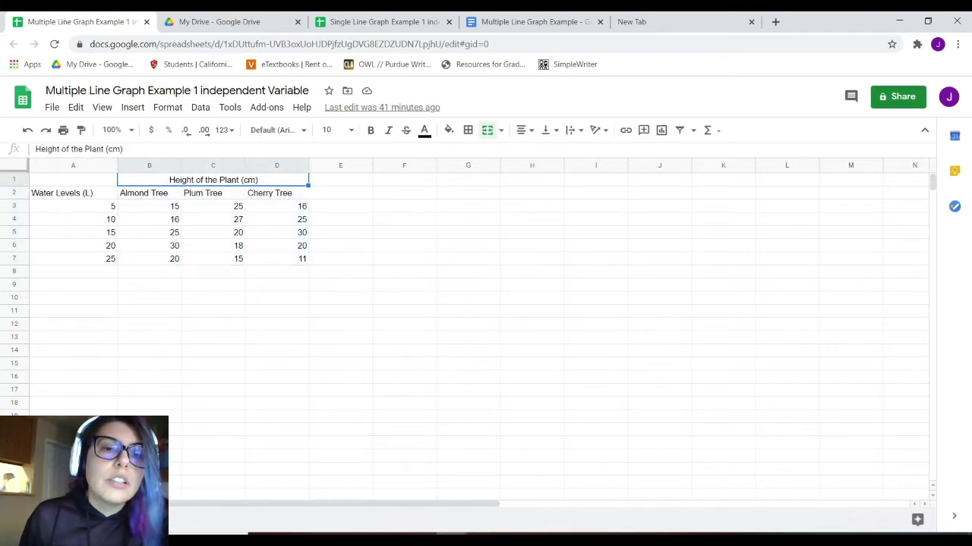
click(277, 193)
drag(213, 180, 306, 258)
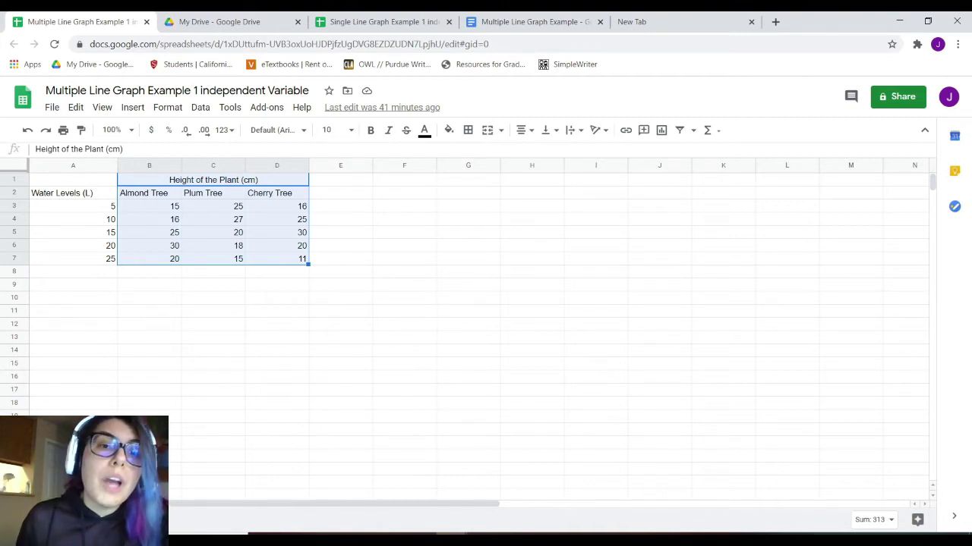
Step: Compare the water levels with the height data for each tree type, column by column
click(212, 297)
drag(149, 207, 149, 258)
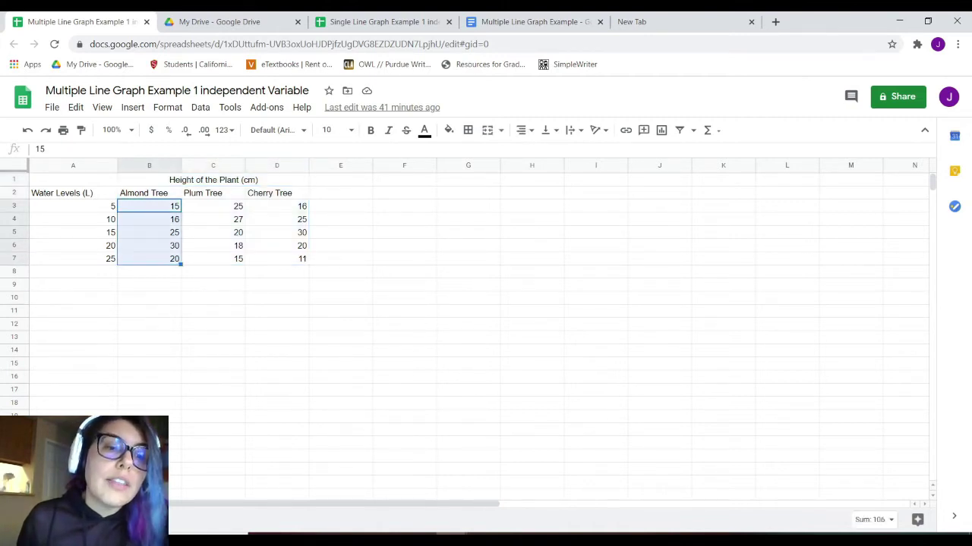
drag(213, 206, 213, 259)
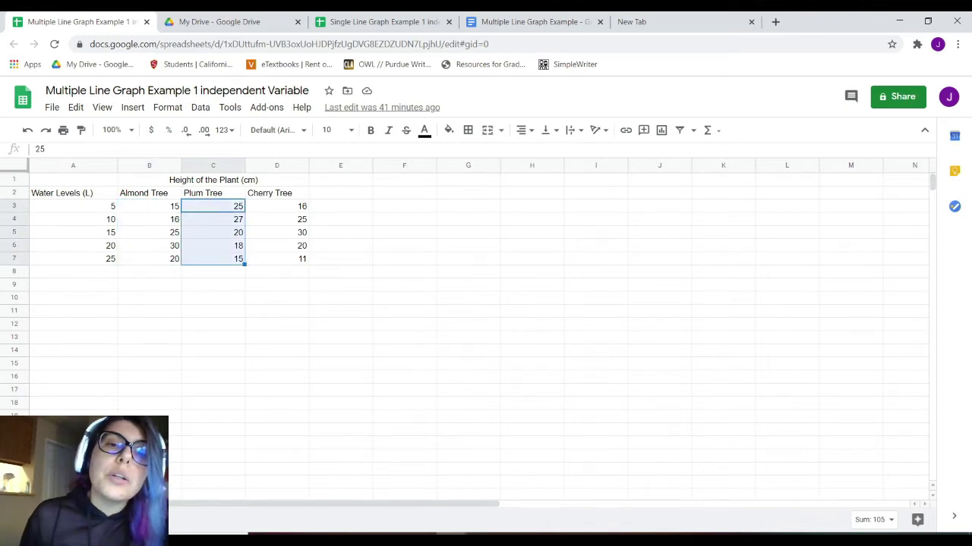
drag(73, 193, 72, 259)
click(213, 180)
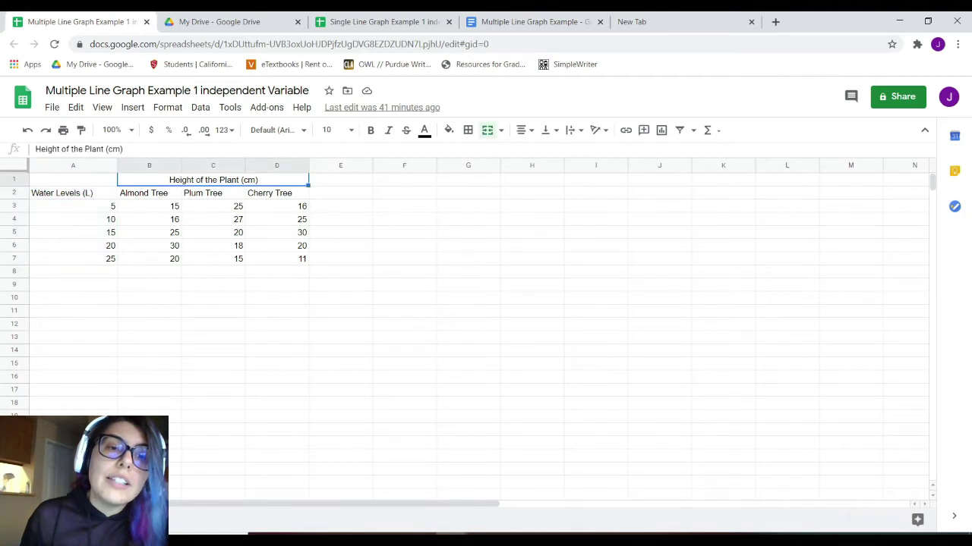
drag(150, 207, 149, 247)
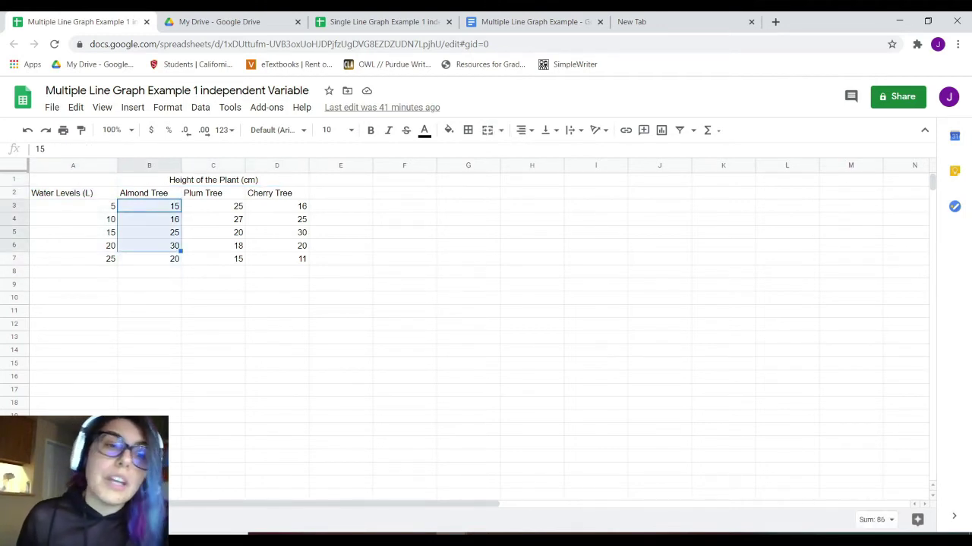
click(277, 297)
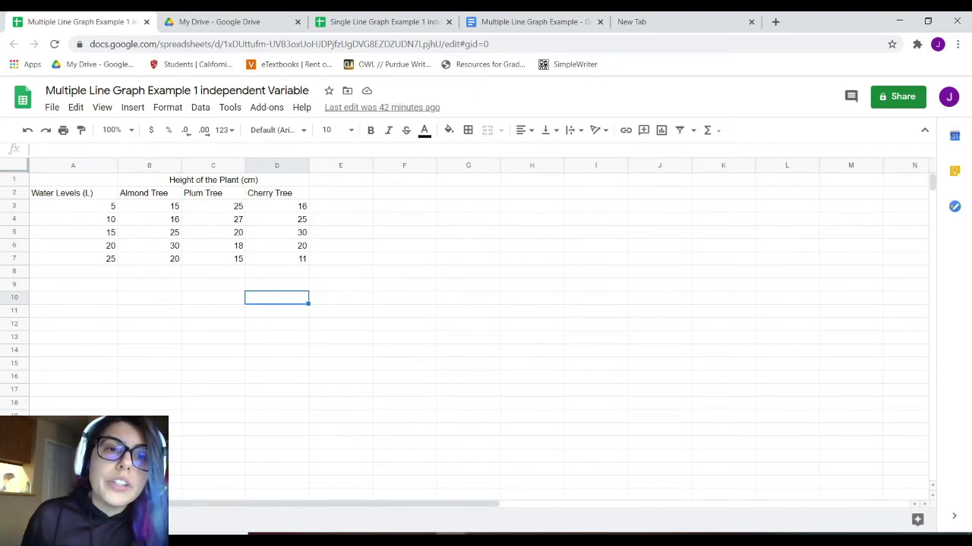
drag(150, 192, 148, 258)
drag(73, 193, 73, 259)
drag(149, 192, 149, 258)
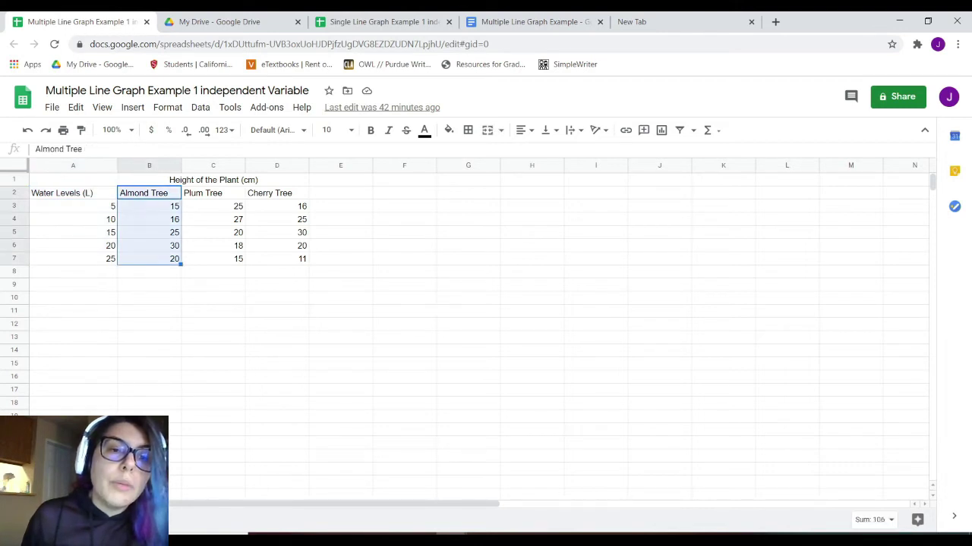
click(213, 180)
drag(213, 193, 213, 259)
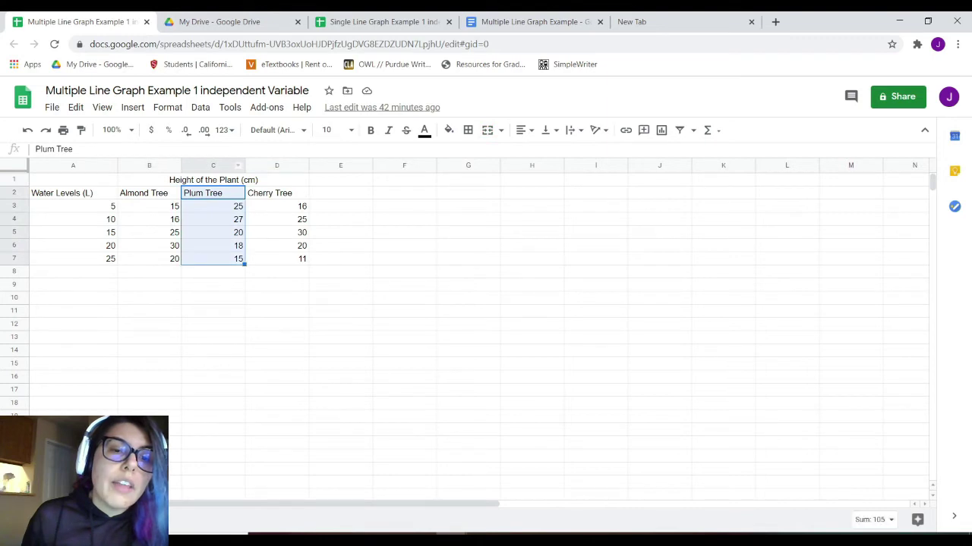
drag(277, 193, 277, 259)
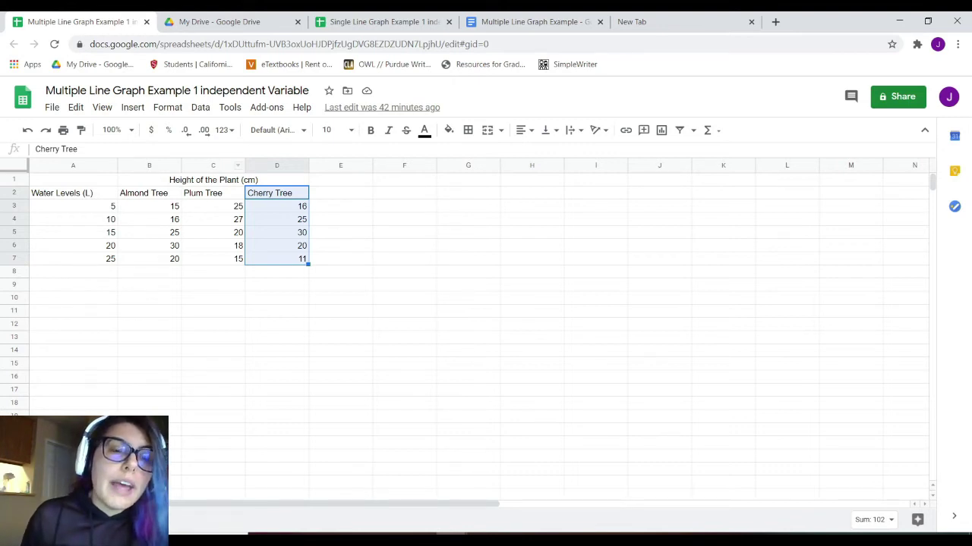
Step: Move the entire data table, A1:D7, down two rows so it starts at cell A3
drag(73, 180, 277, 259)
key(ctrl+c)
click(73, 207)
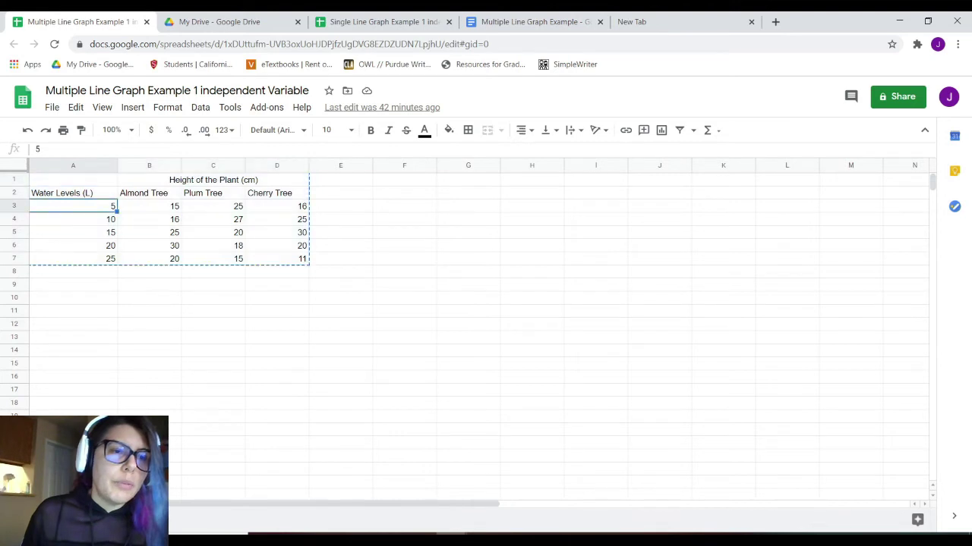
key(ctrl+v)
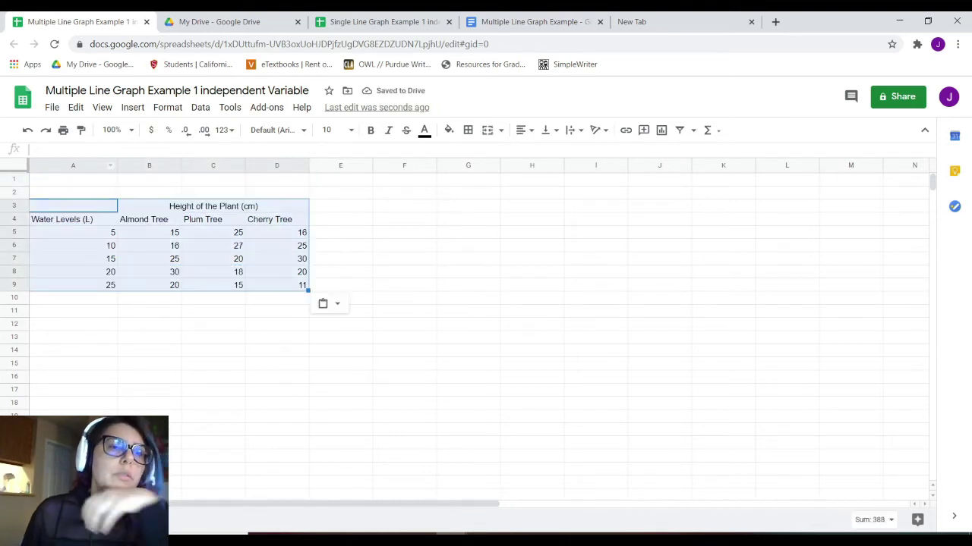
Step: Label the column above Water Levels (L) by entering X-axis in cell A2
drag(72, 180, 73, 193)
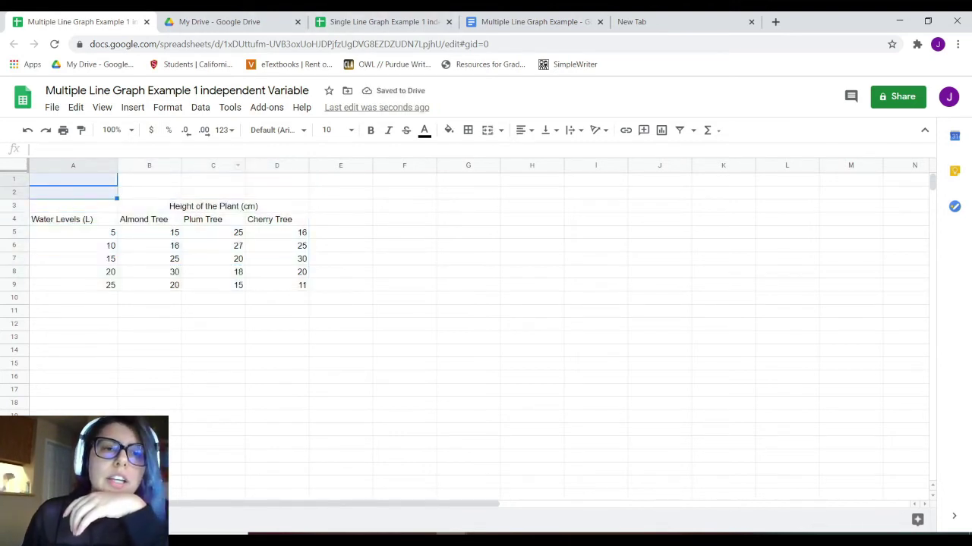
drag(149, 193, 277, 193)
click(73, 180)
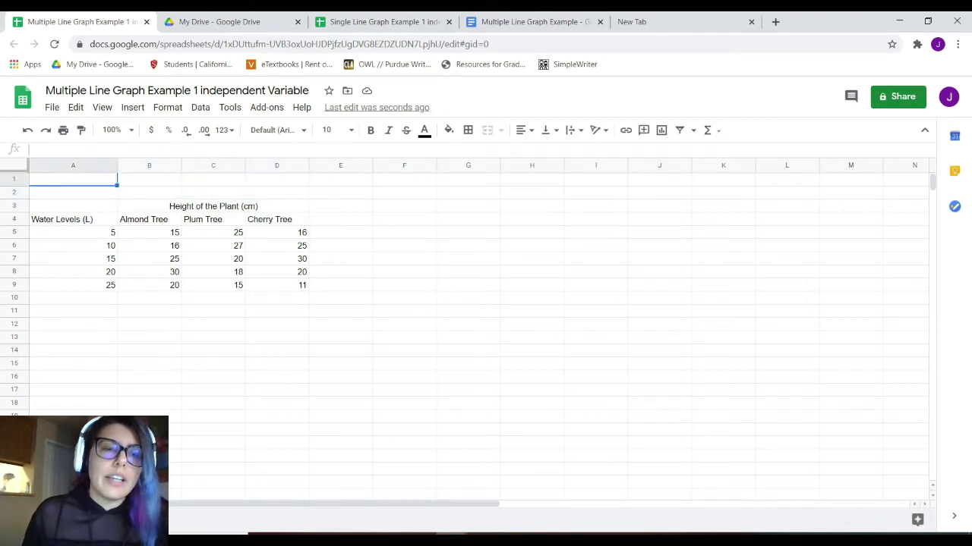
click(73, 193)
text(X-)
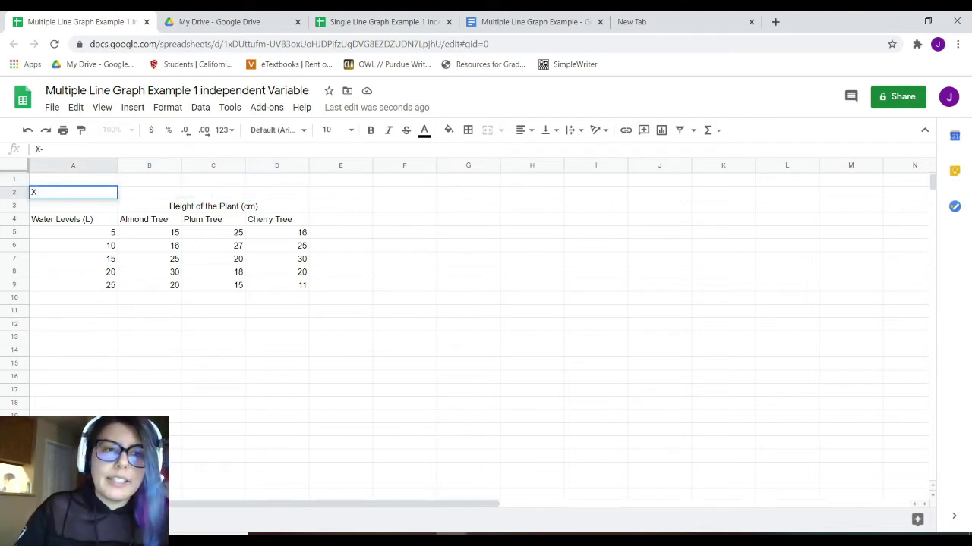
text(axis)
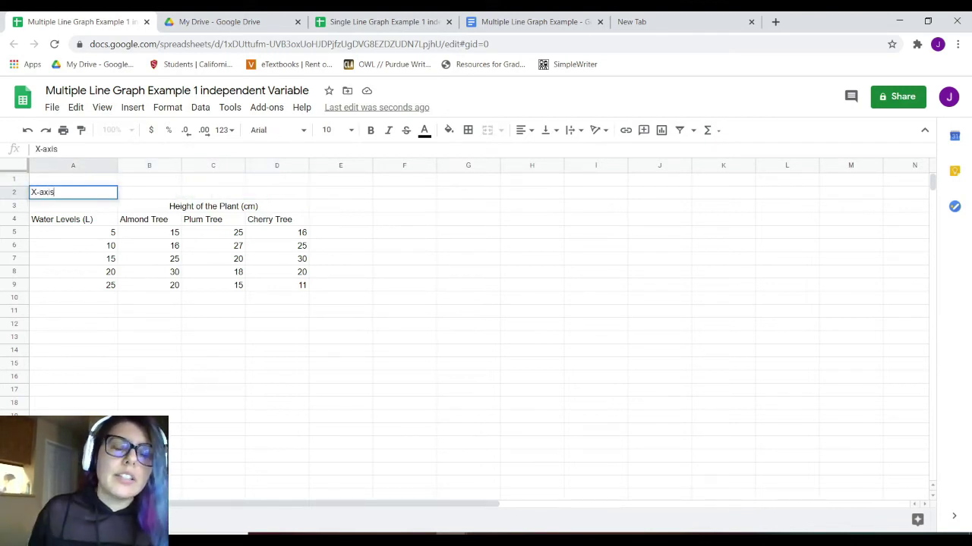
Step: Merge cells B2:D2 above the Height of the Plant (cm) heading and enter Y-axis in the merged cell
key(Tab)
key(shift+Right)
key(shift+Right)
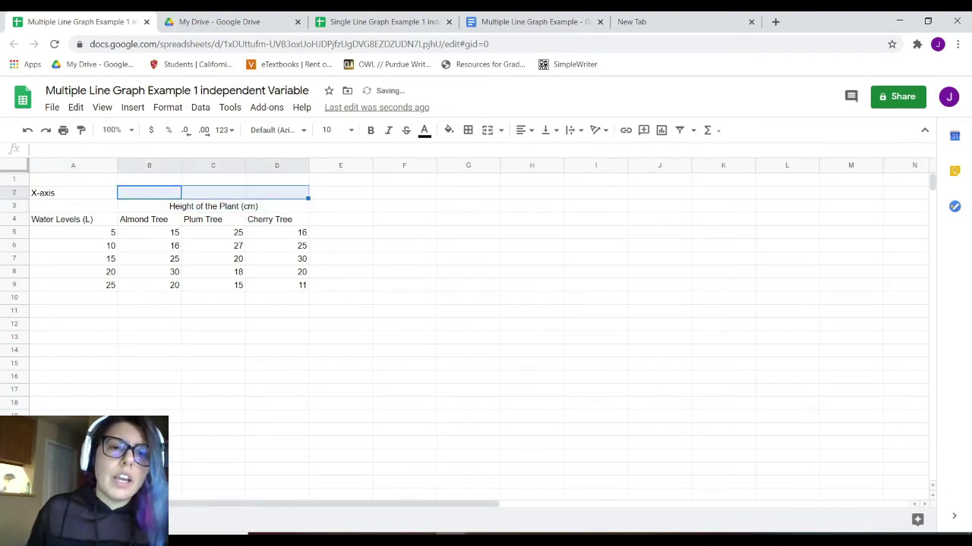
click(487, 130)
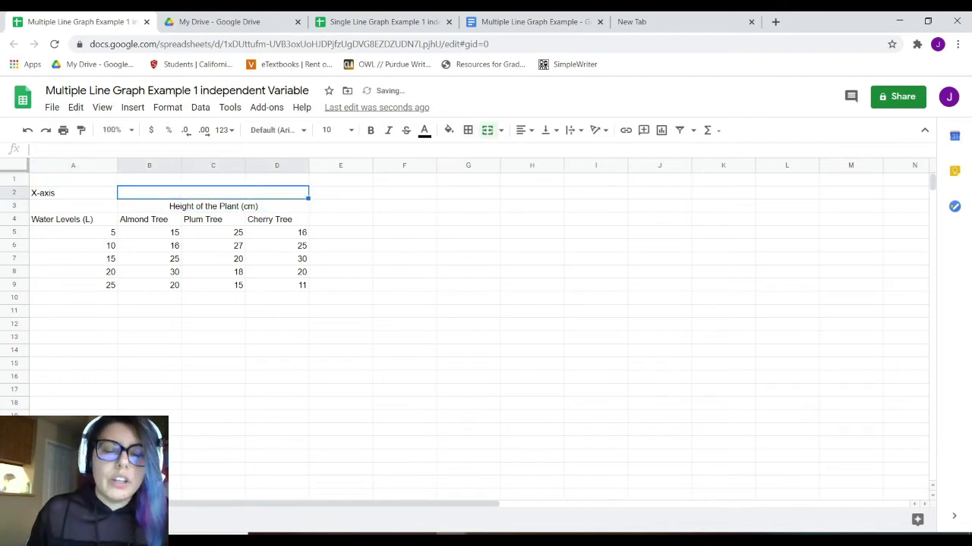
text(Y)
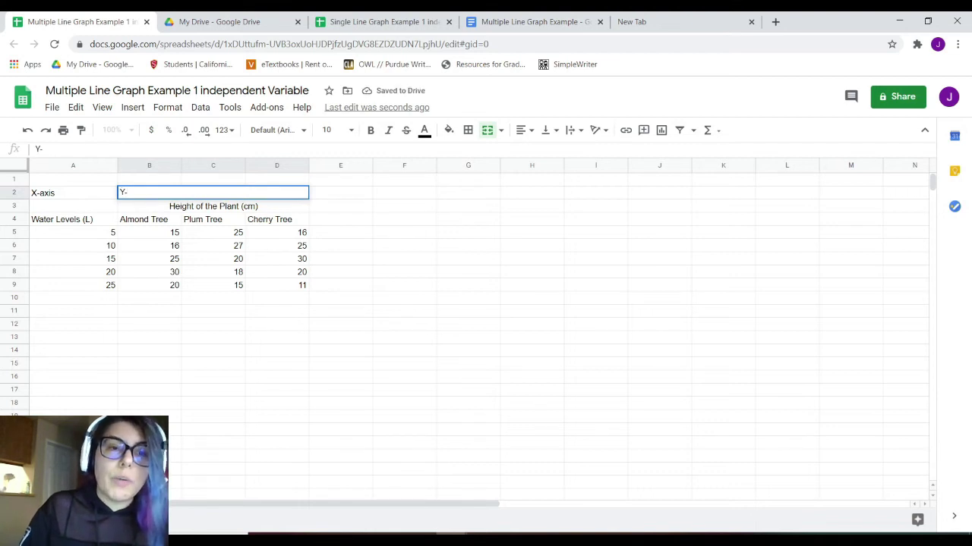
text(-axis)
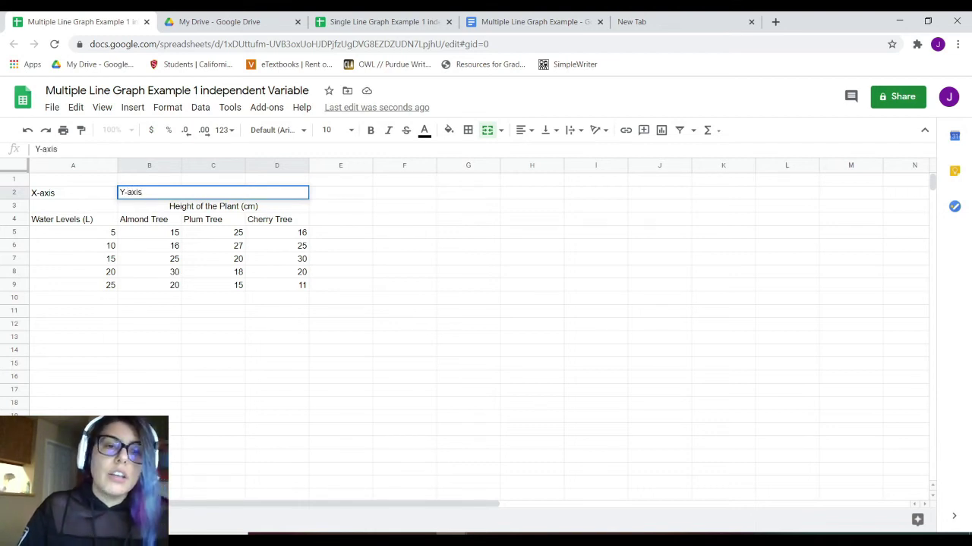
click(73, 219)
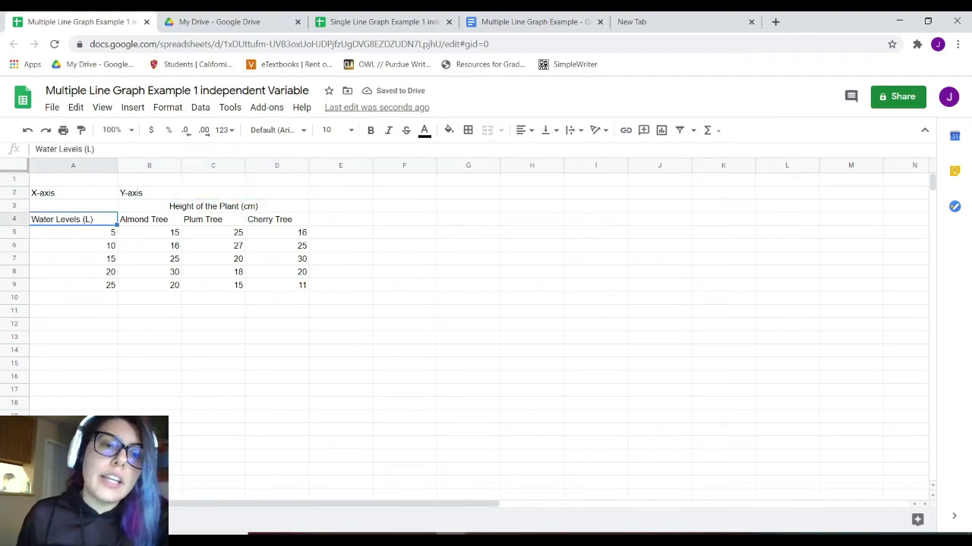
click(214, 206)
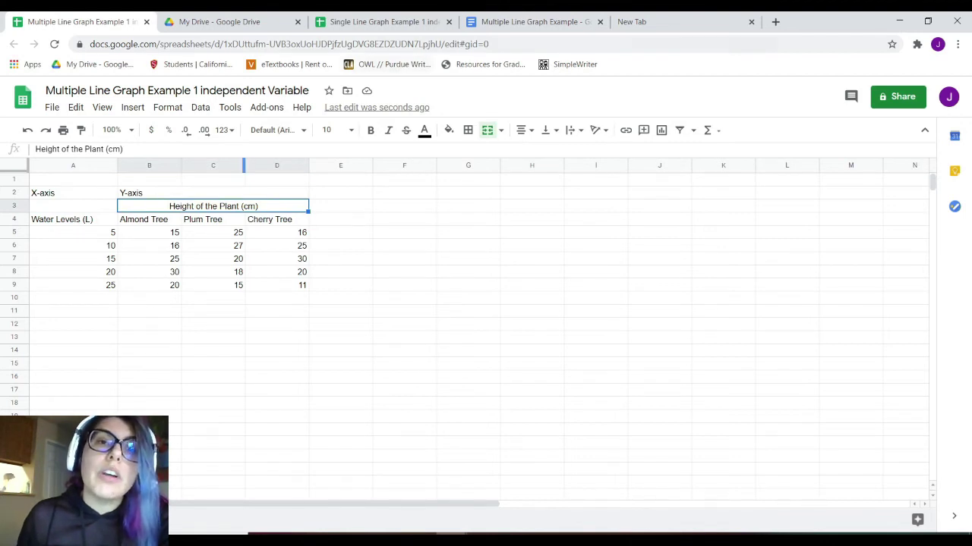
click(213, 324)
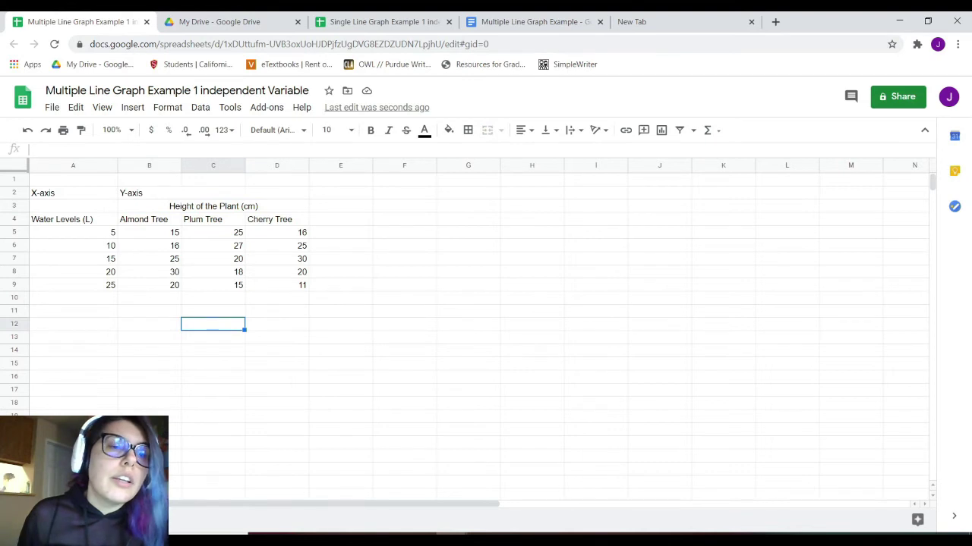
Step: Insert a chart from the tree data in A3:D9, then place it beside the table and shrink it slightly
drag(73, 207, 285, 286)
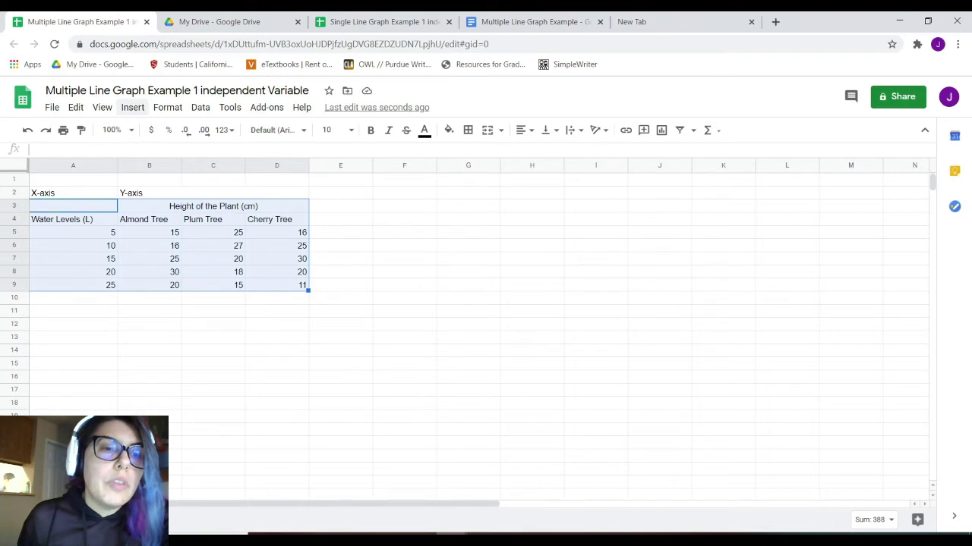
click(132, 107)
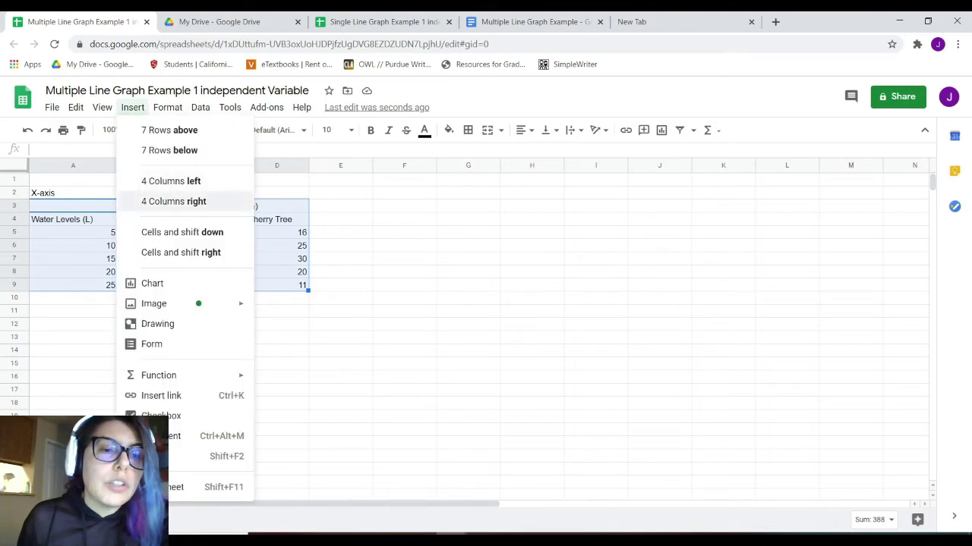
mouse_move(159, 304)
click(152, 283)
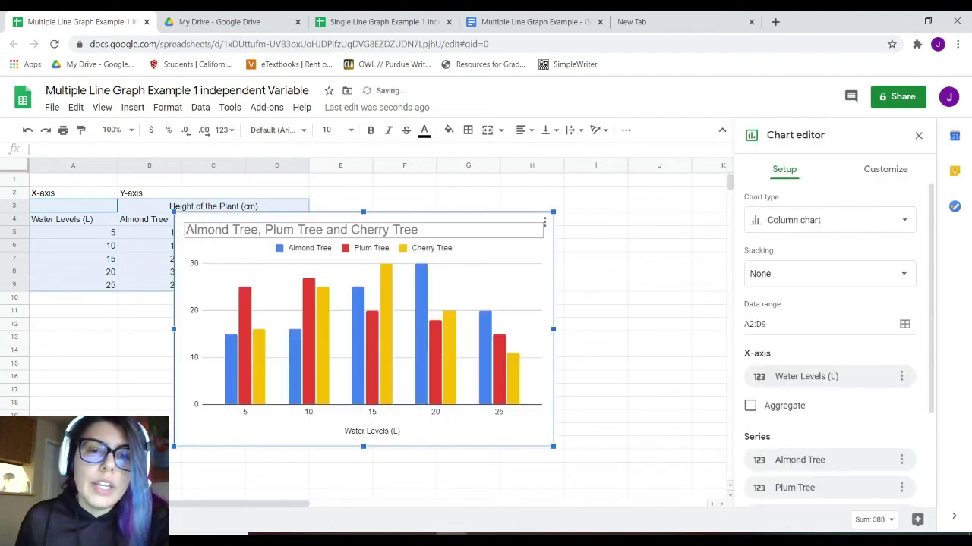
drag(364, 329, 509, 309)
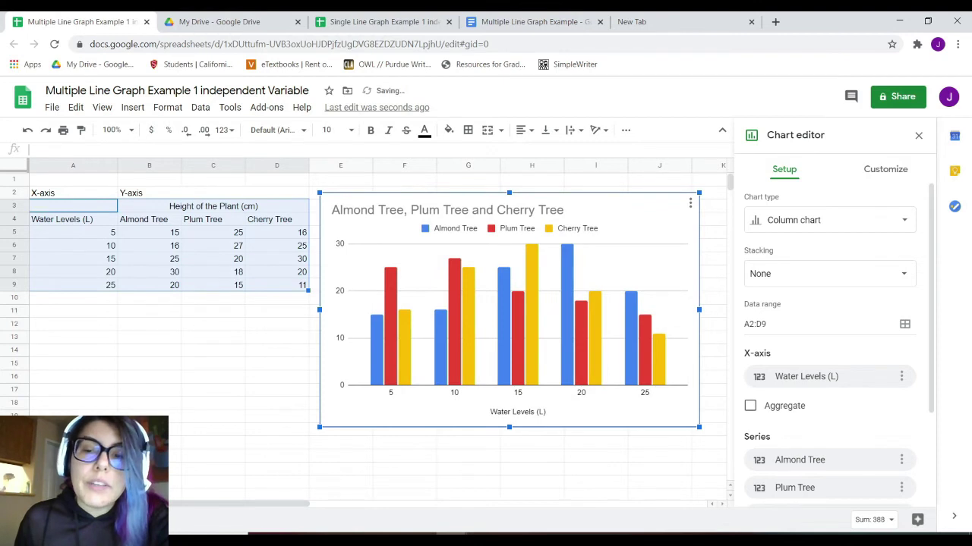
drag(699, 428, 681, 416)
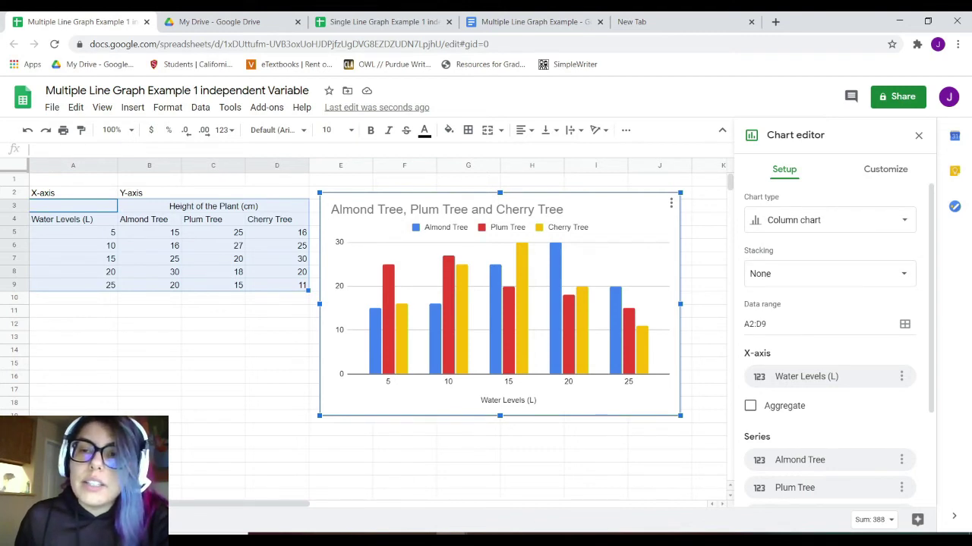
Step: Close and reopen the chart's editor, then change the chart type to Line chart
click(918, 135)
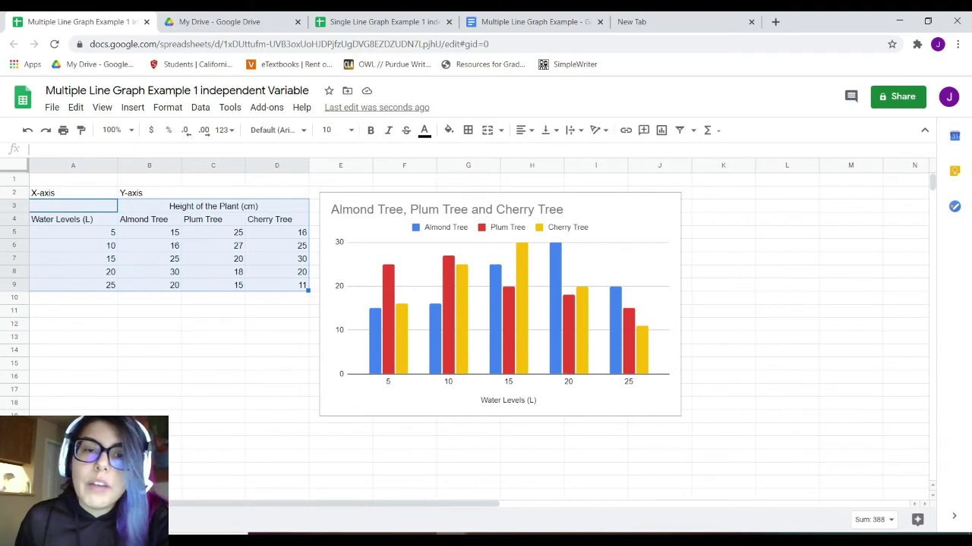
click(499, 194)
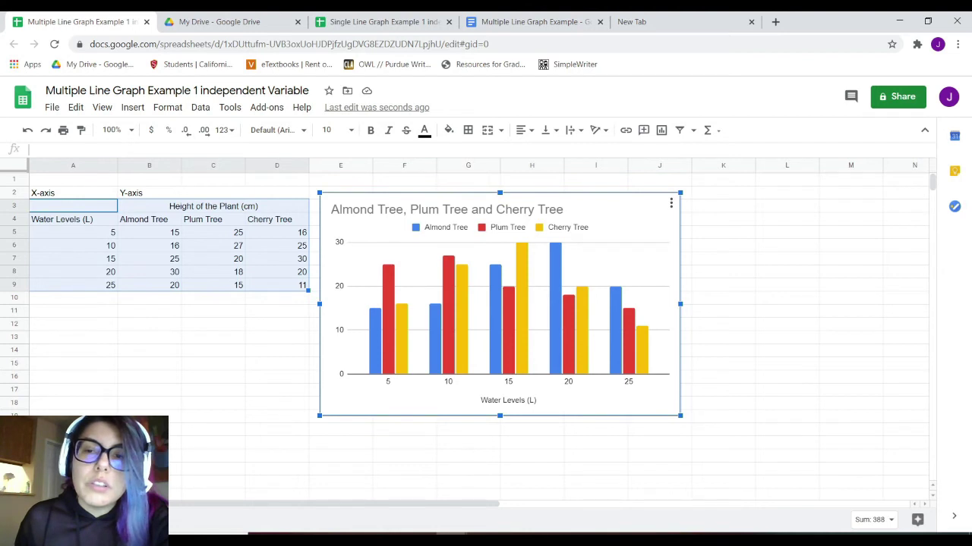
click(671, 202)
click(609, 222)
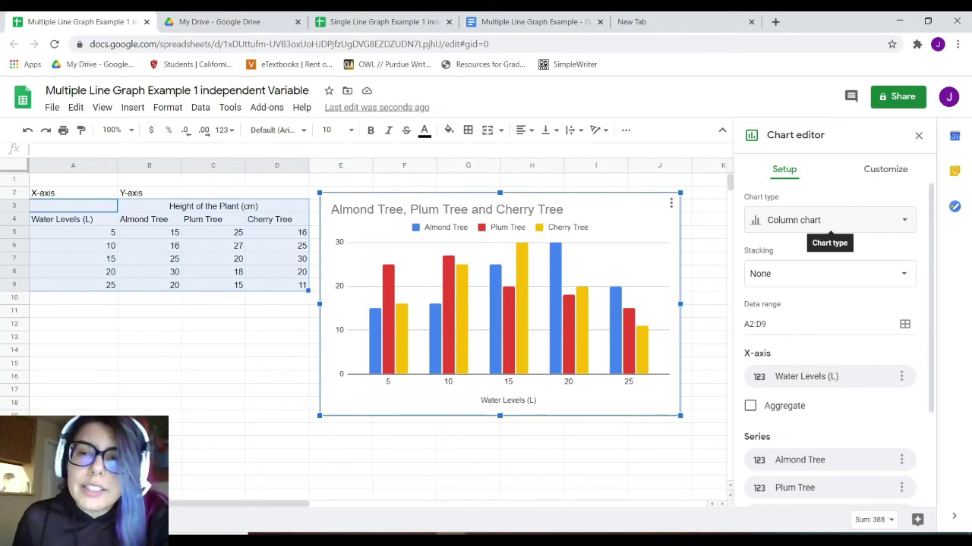
click(831, 222)
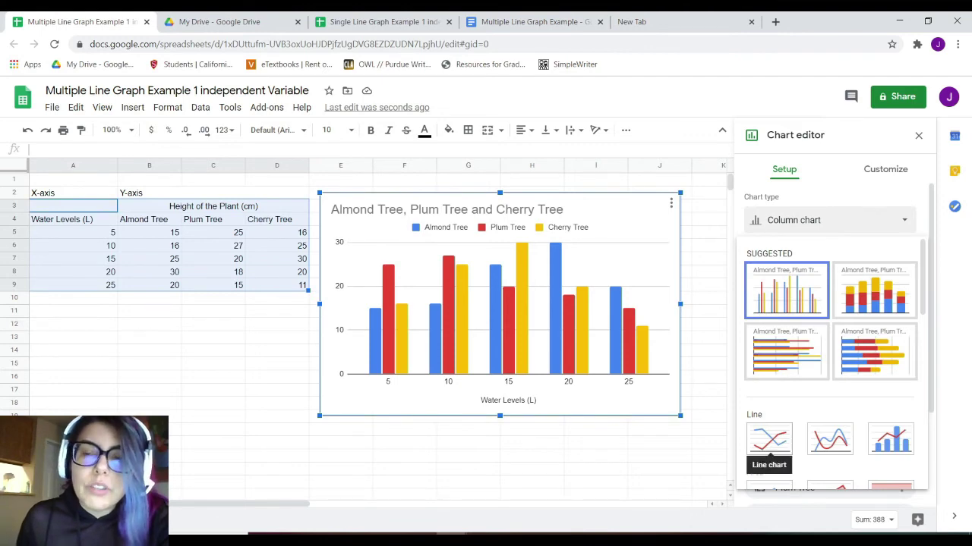
click(769, 439)
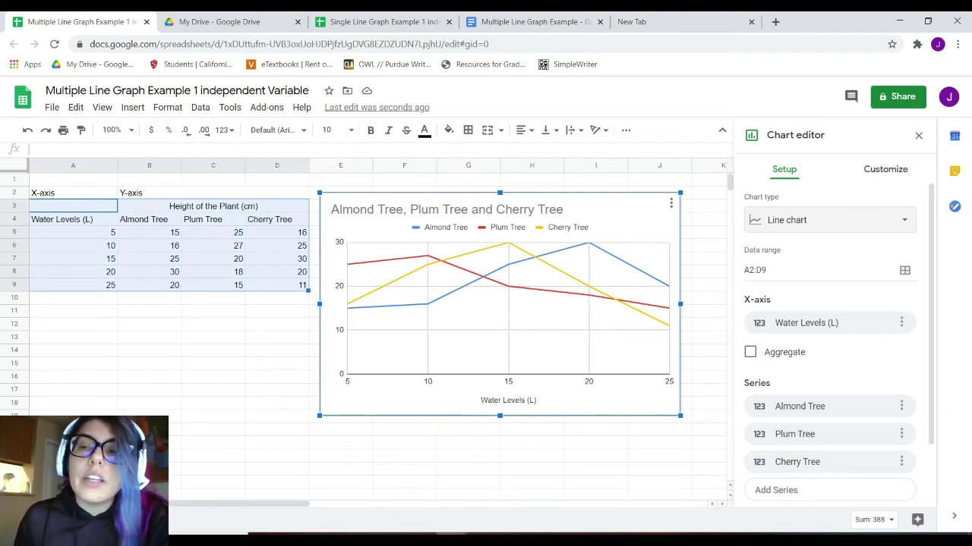
Step: Set the chart's vertical axis title to Height of Plants (cm) and make its text colour black
click(885, 170)
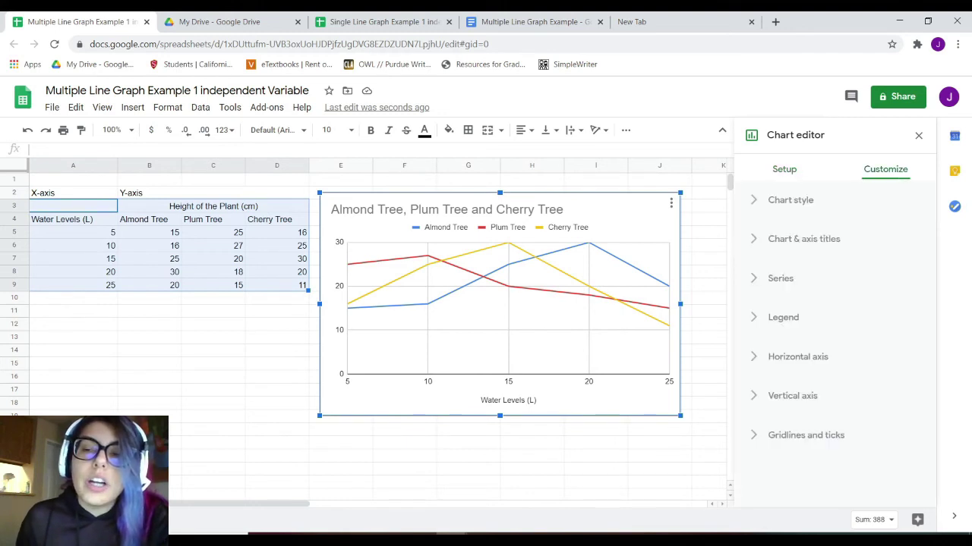
click(804, 239)
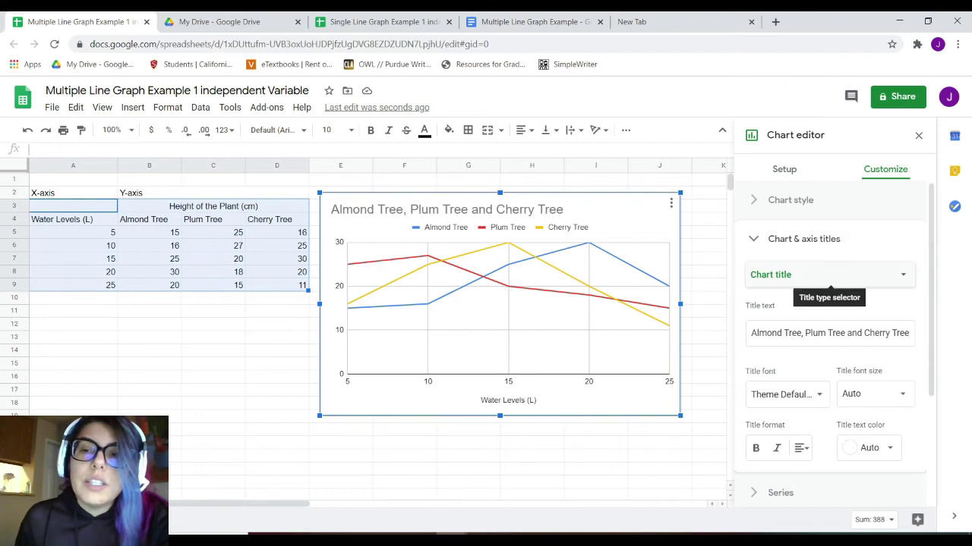
click(830, 275)
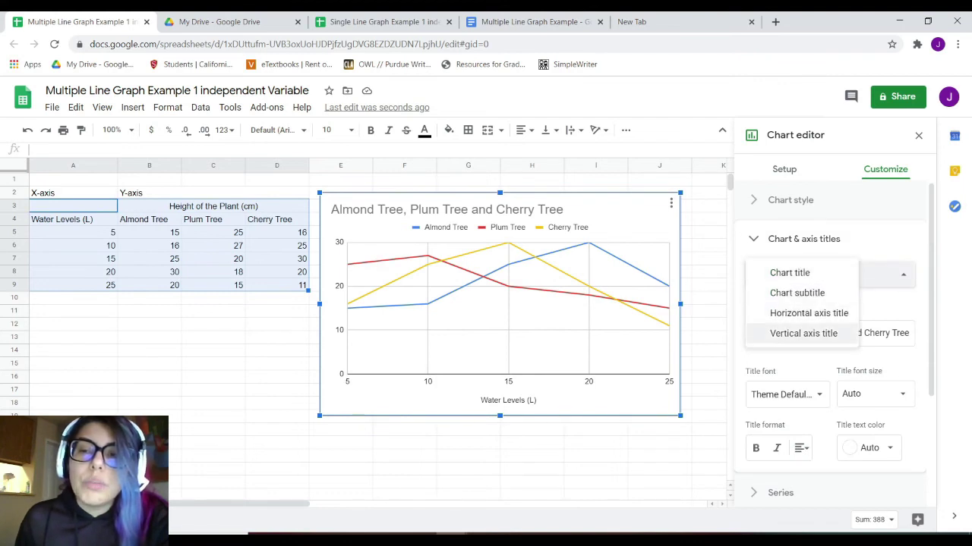
click(806, 334)
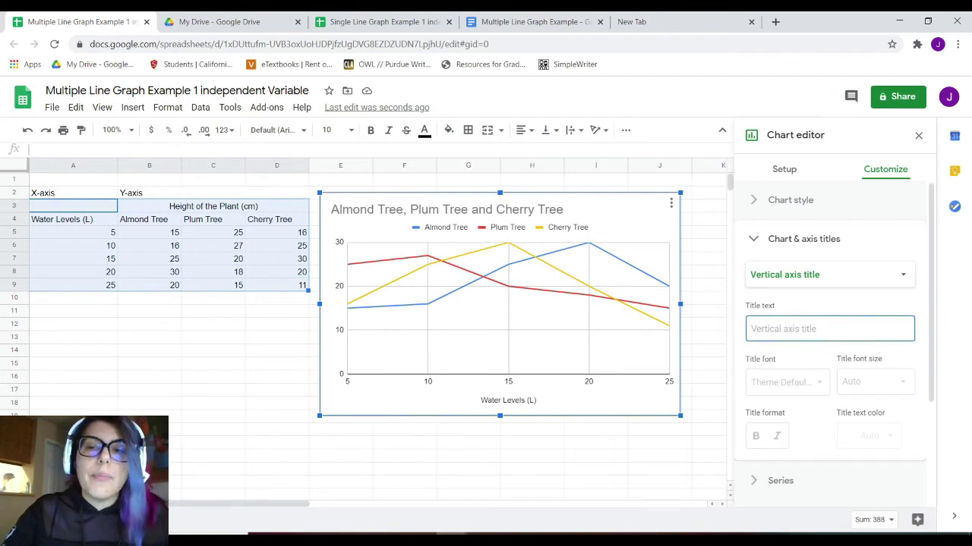
text(Height)
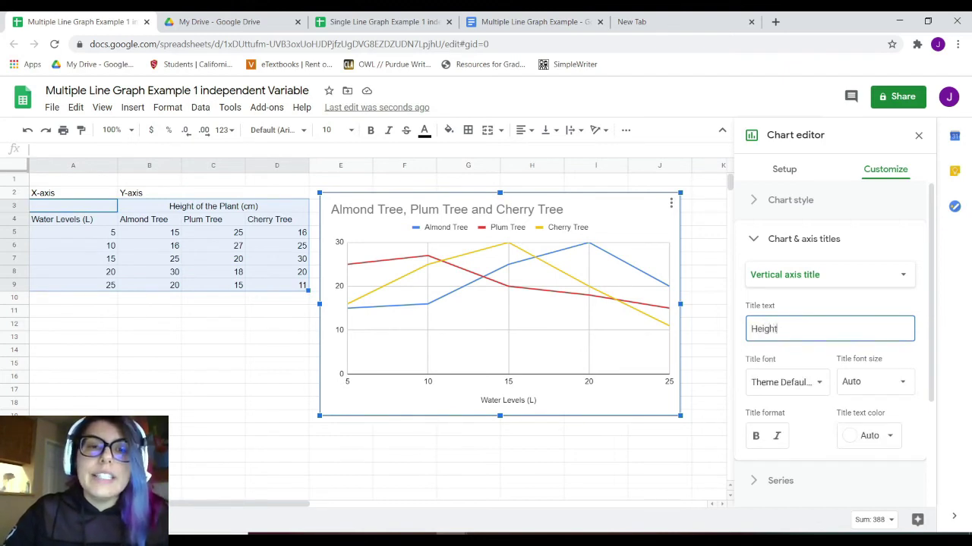
text( of the)
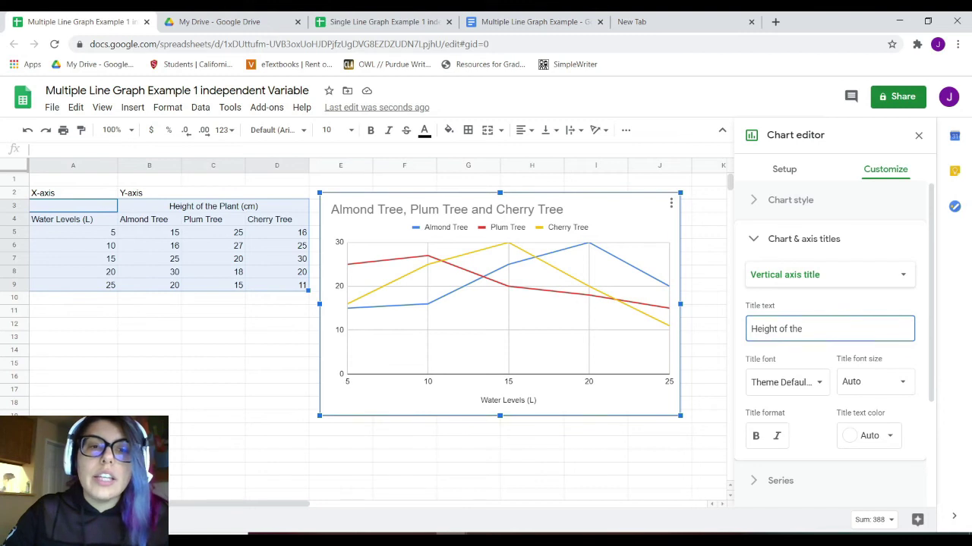
key(BackSpace)
key(BackSpace)
key(BackSpace)
key(BackSpace)
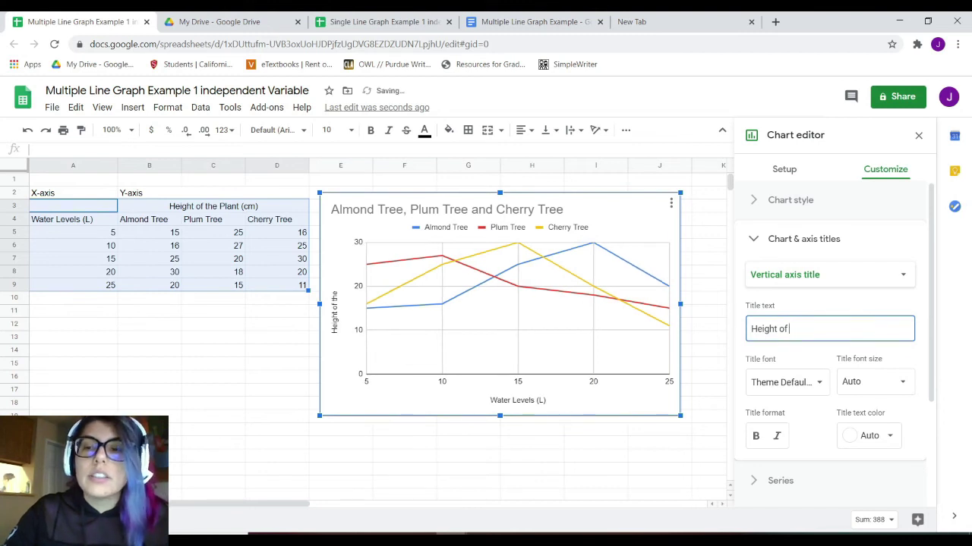
text(Plants)
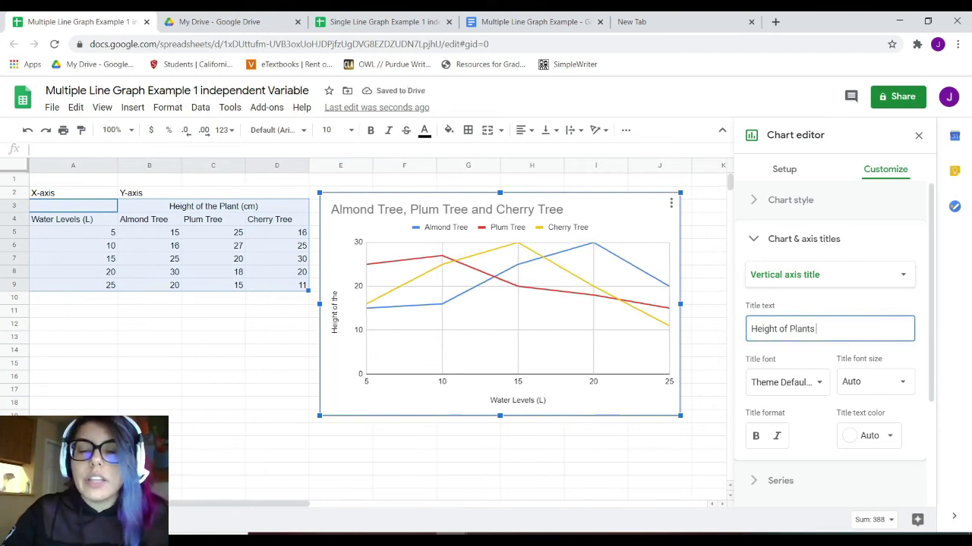
text( (C)
key(BackSpace)
text(cm)
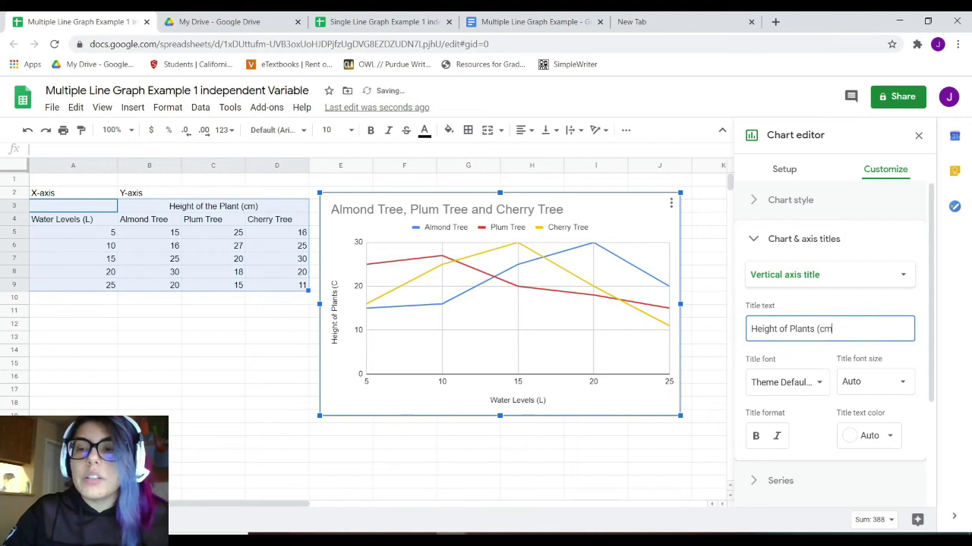
text())
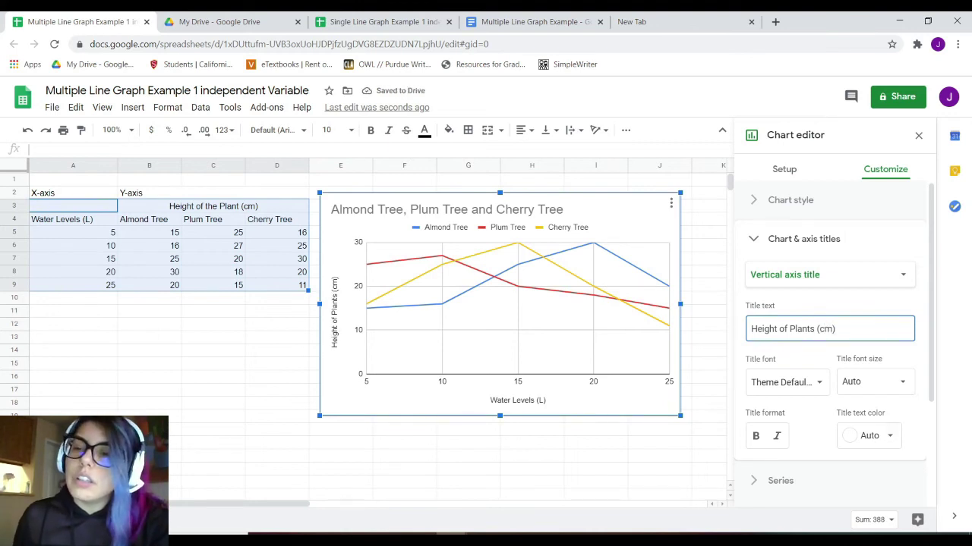
click(870, 436)
click(758, 240)
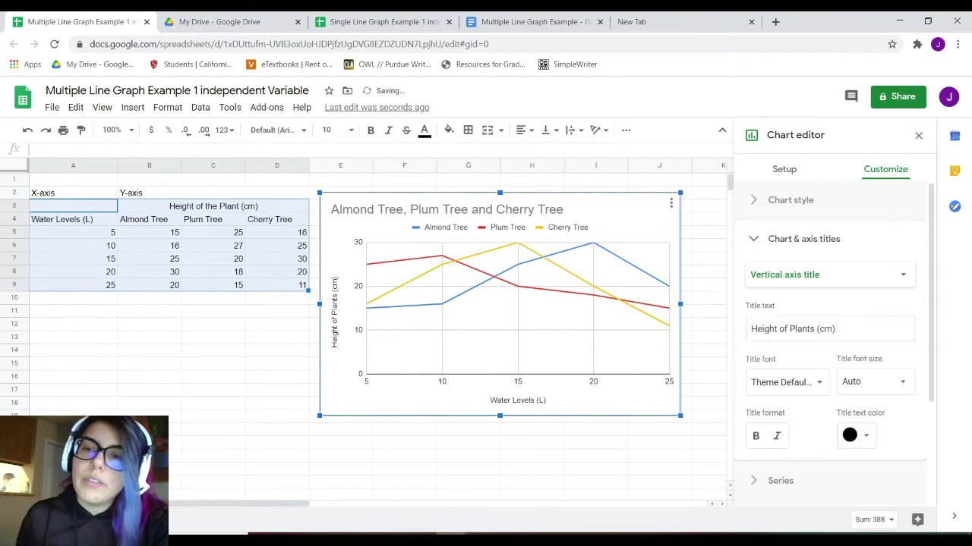
click(755, 239)
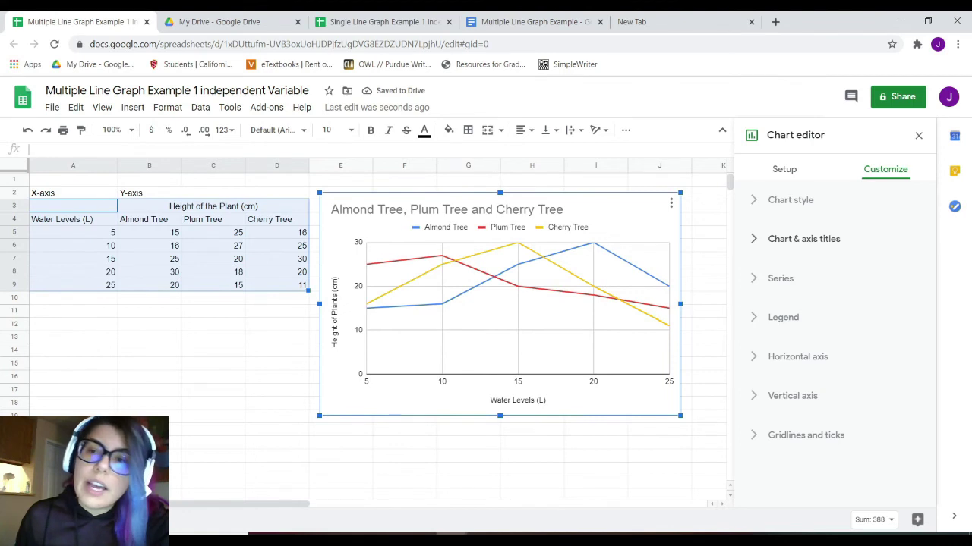
click(755, 239)
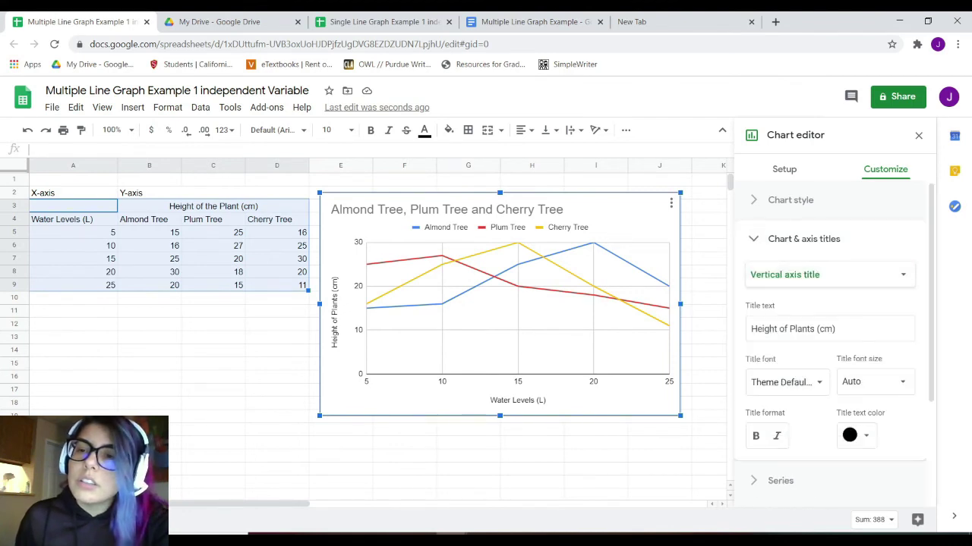
click(803, 239)
click(803, 239)
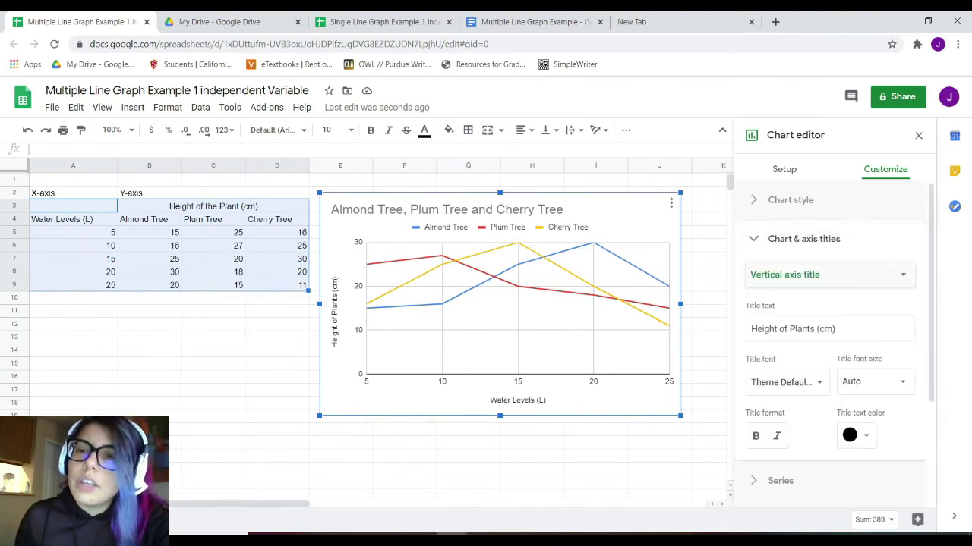
Step: Set the chart subtitle to "Sentence about the graph (caption)." and make its text colour black
click(829, 275)
click(797, 232)
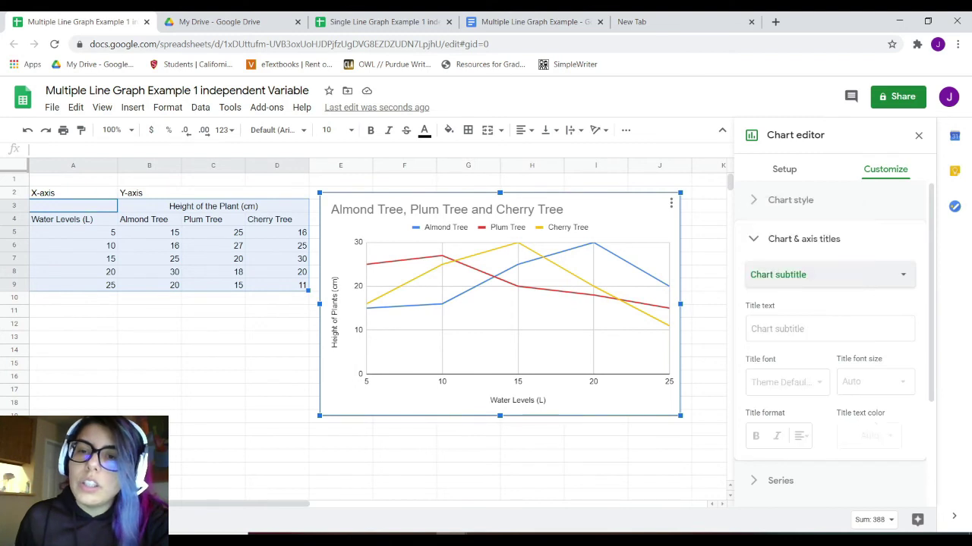
click(829, 328)
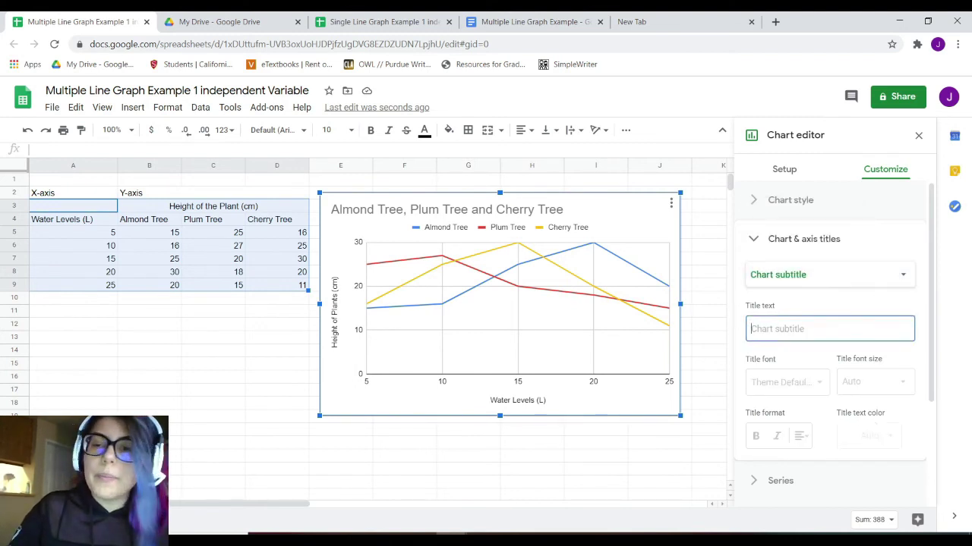
text(SUmm)
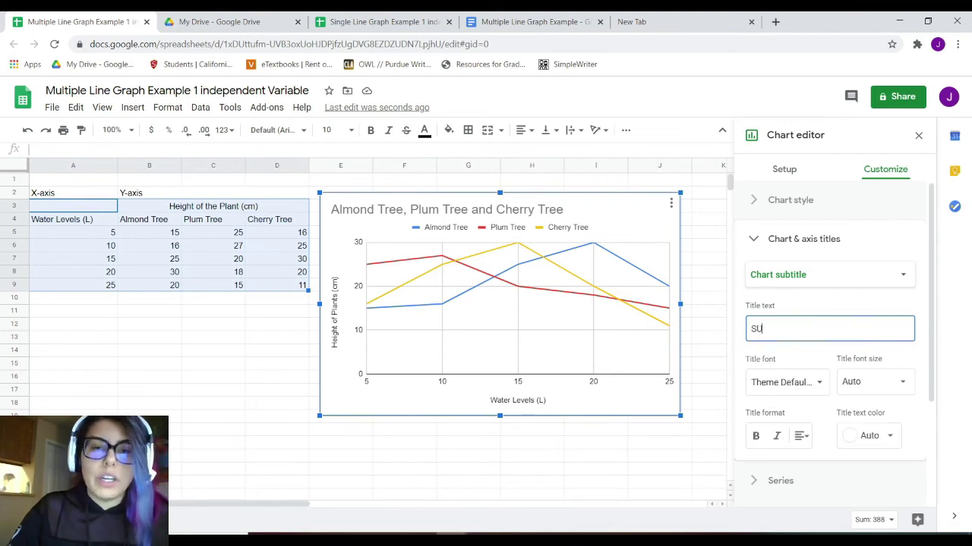
key(BackSpace)
key(BackSpace)
key(BackSpace)
key(BackSpace)
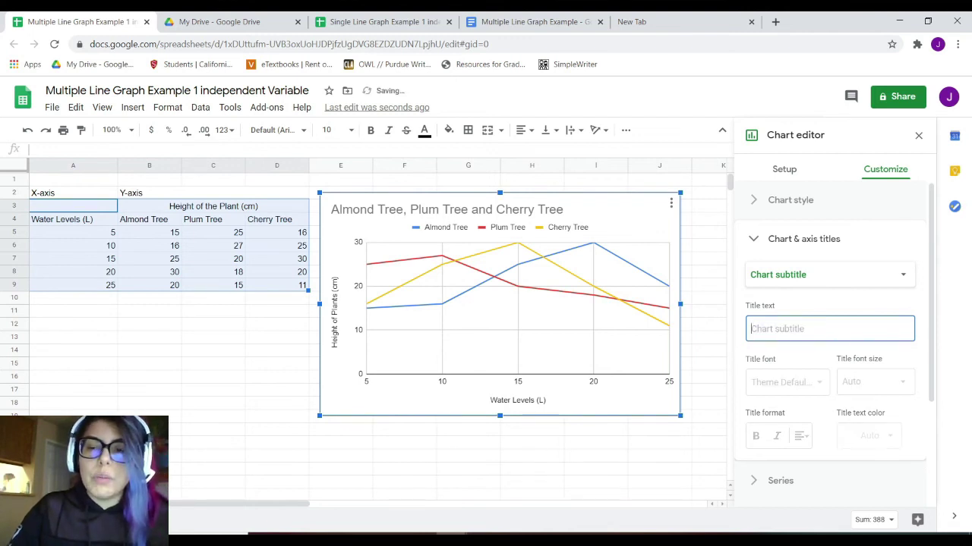
text(Sertence)
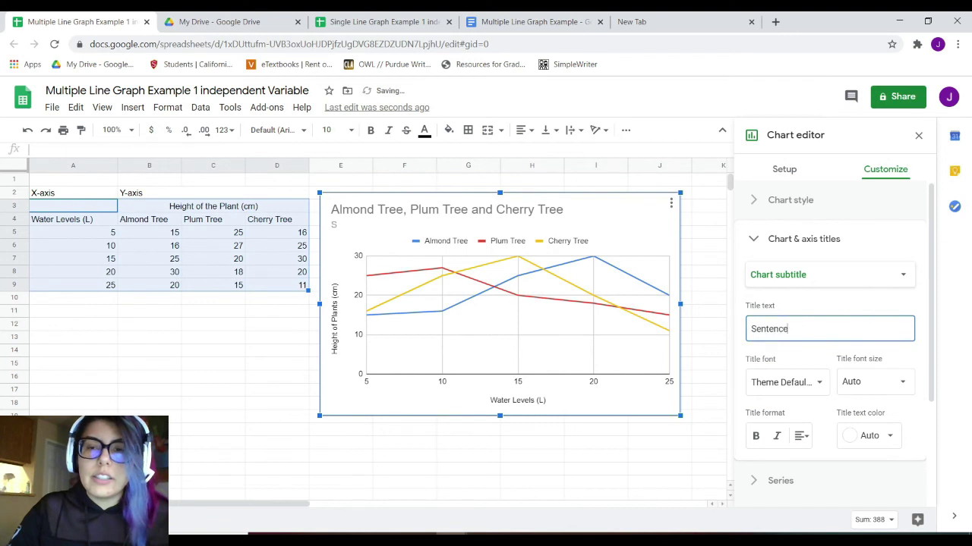
text( abou the gr)
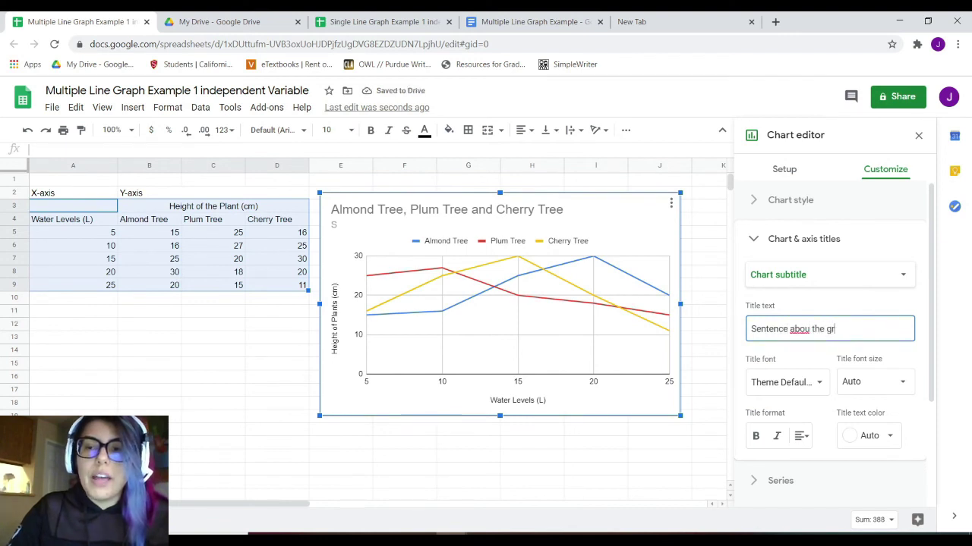
key(BackSpace)
key(BackSpace)
key(BackSpace)
key(BackSpace)
key(BackSpace)
key(BackSpace)
text(t )
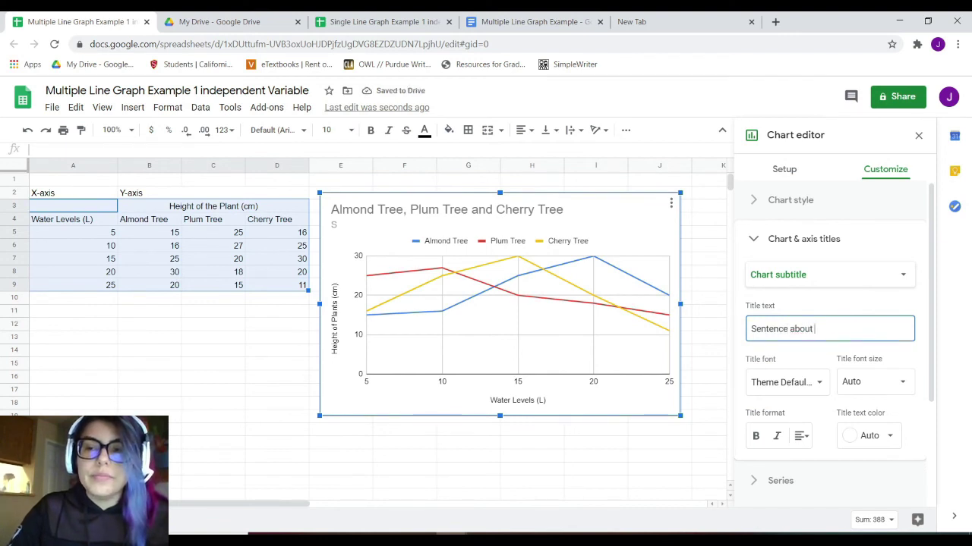
text(the graph)
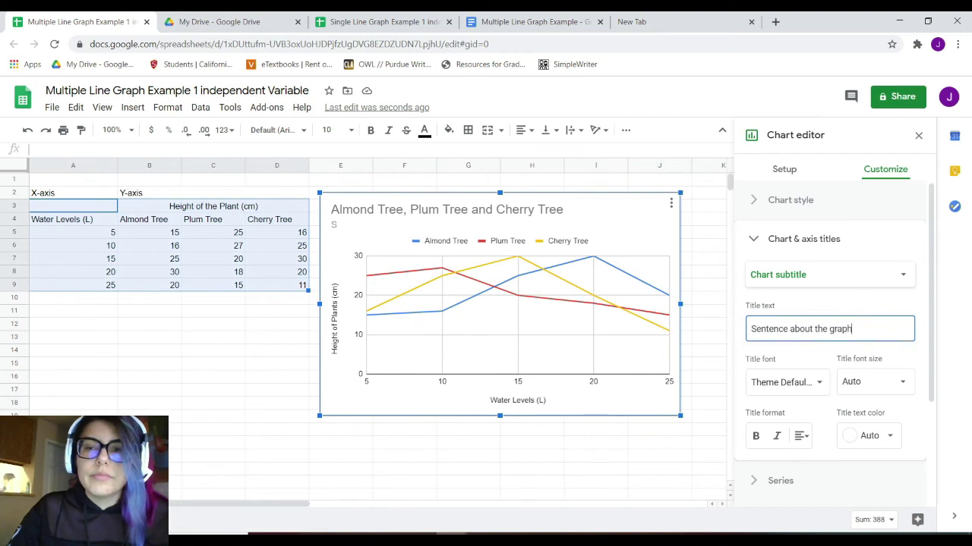
text( (caption))
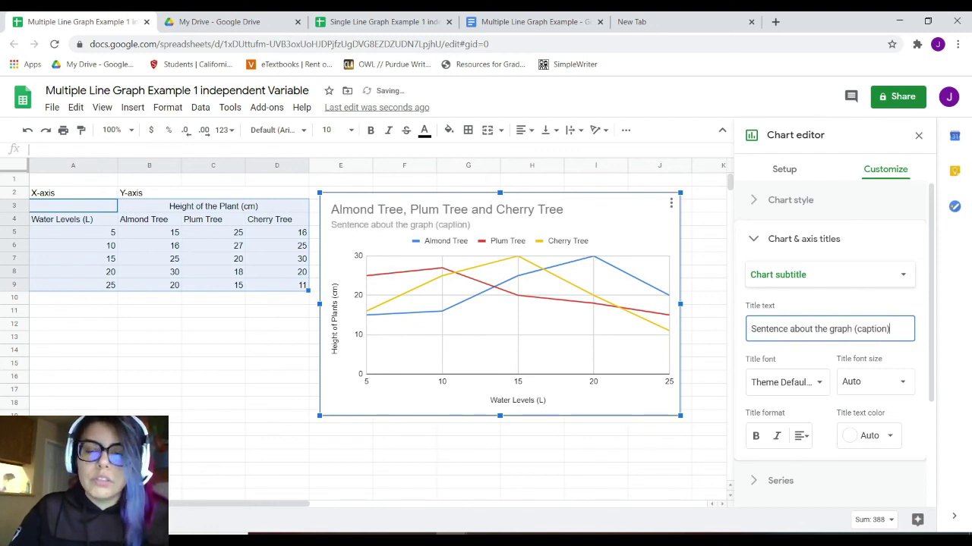
text(.)
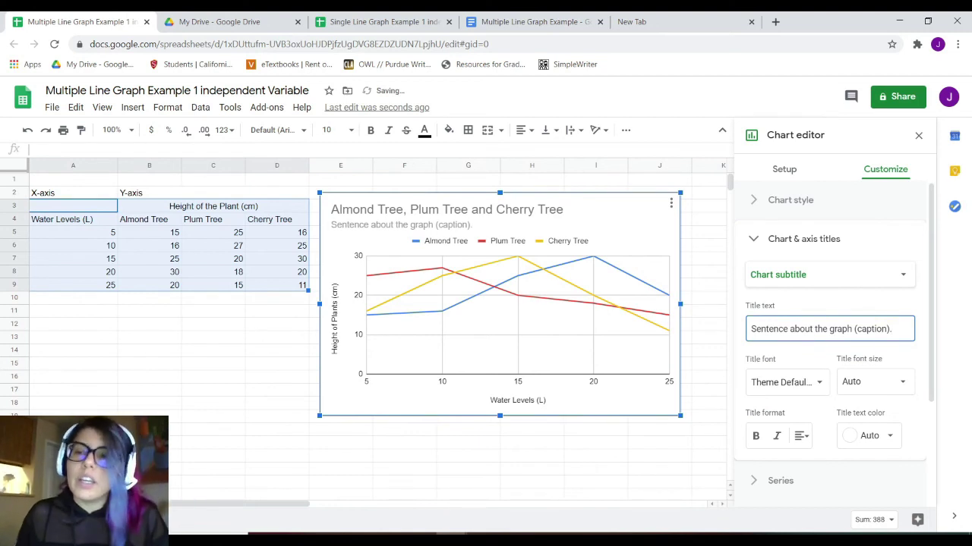
click(869, 436)
click(761, 238)
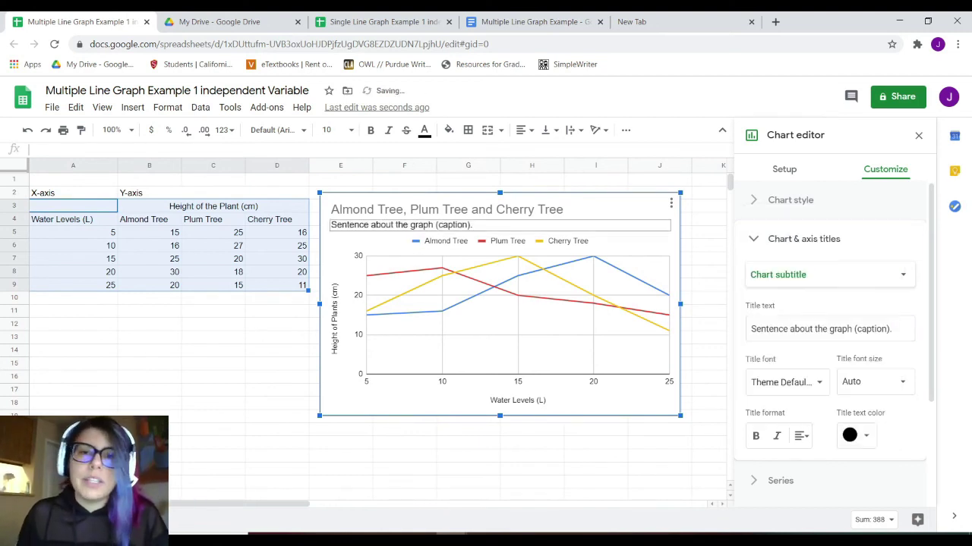
Step: Move the chart slightly lower and try repositioning its subtitle beneath the horizontal axis title before placing it back under the chart title
drag(498, 188, 508, 215)
drag(440, 252, 467, 459)
click(450, 279)
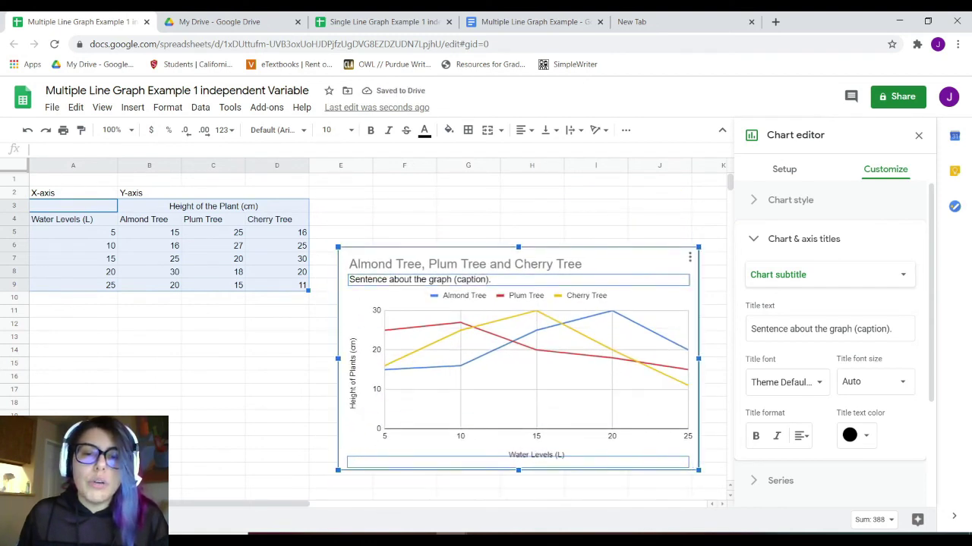
drag(450, 275, 448, 279)
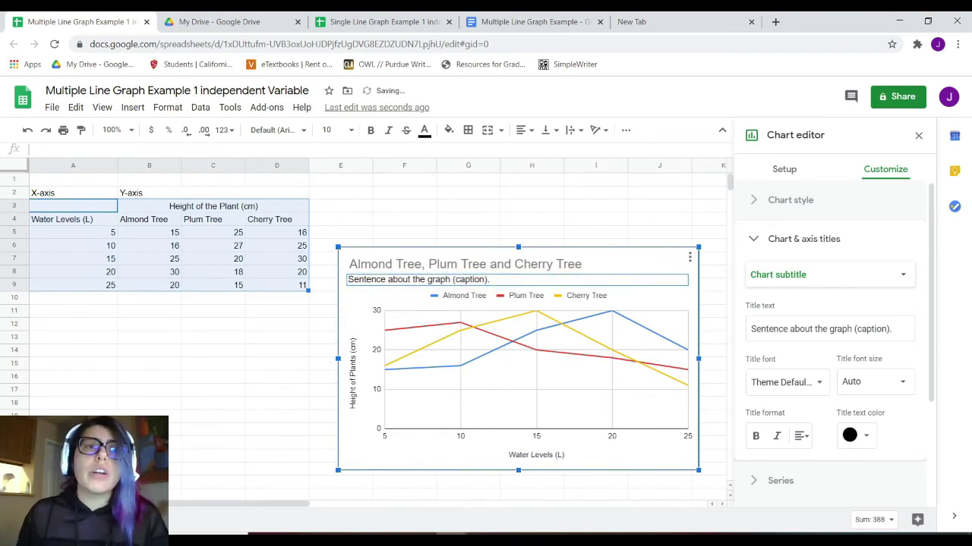
Step: Bring up the chart title's settings, then close the chart editor and move the chart below the data table
click(829, 275)
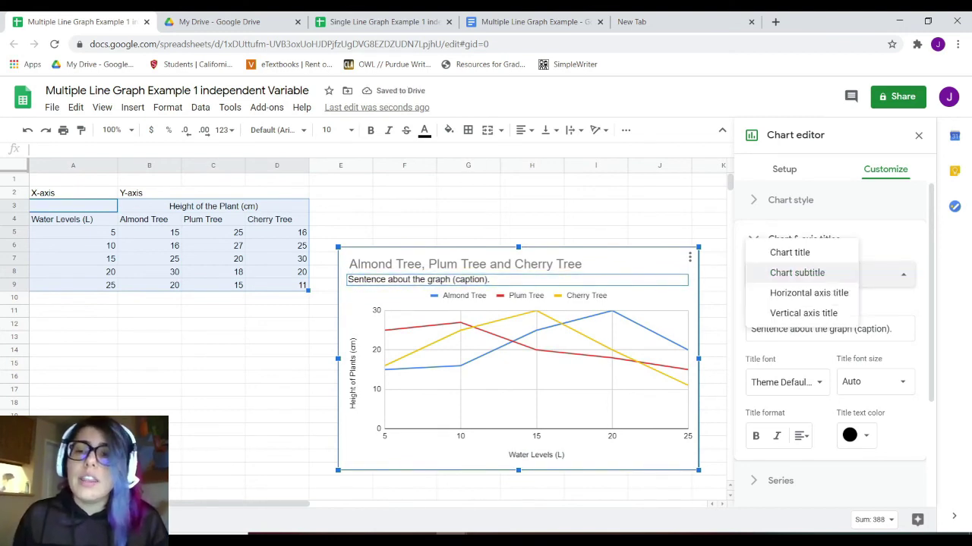
click(789, 252)
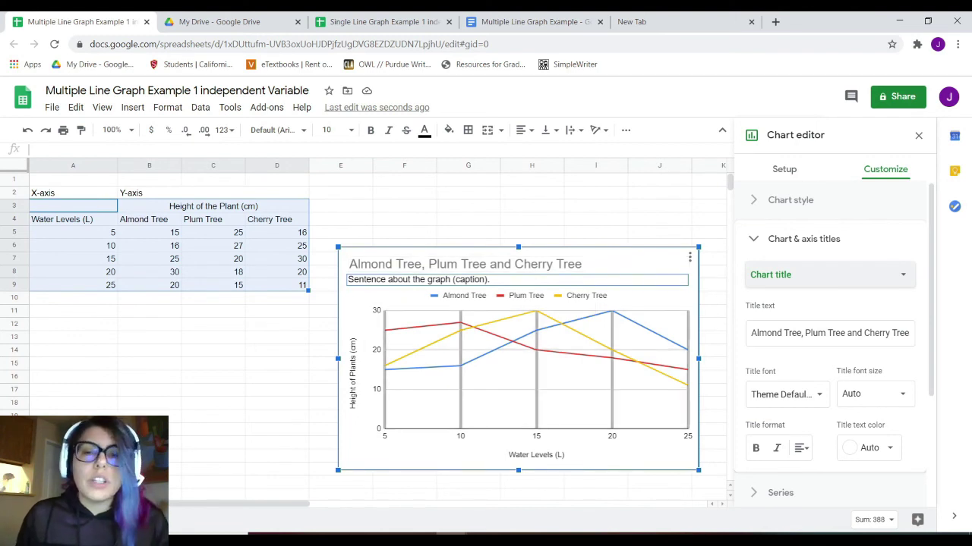
click(531, 206)
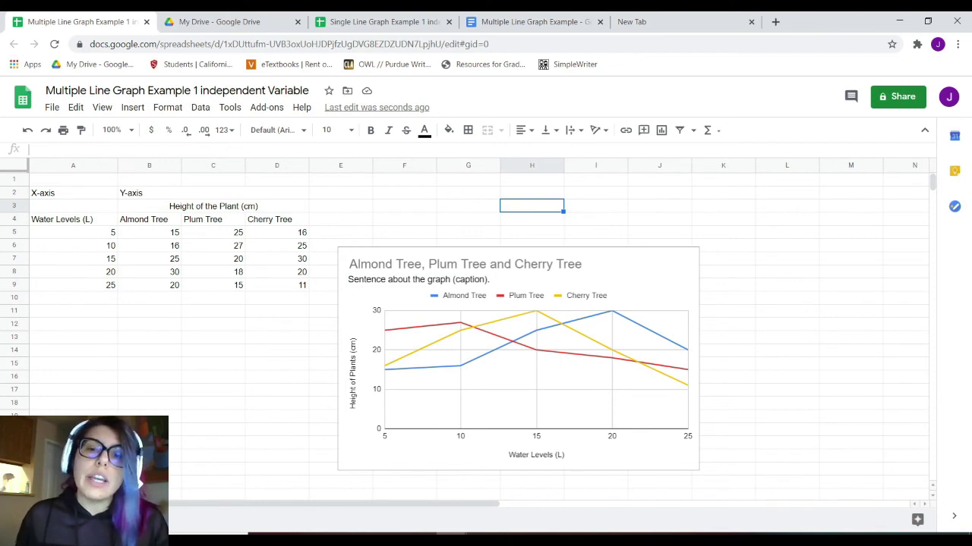
drag(518, 334, 483, 425)
scroll(485, 410, down, 1)
scroll(483, 425, up, 1)
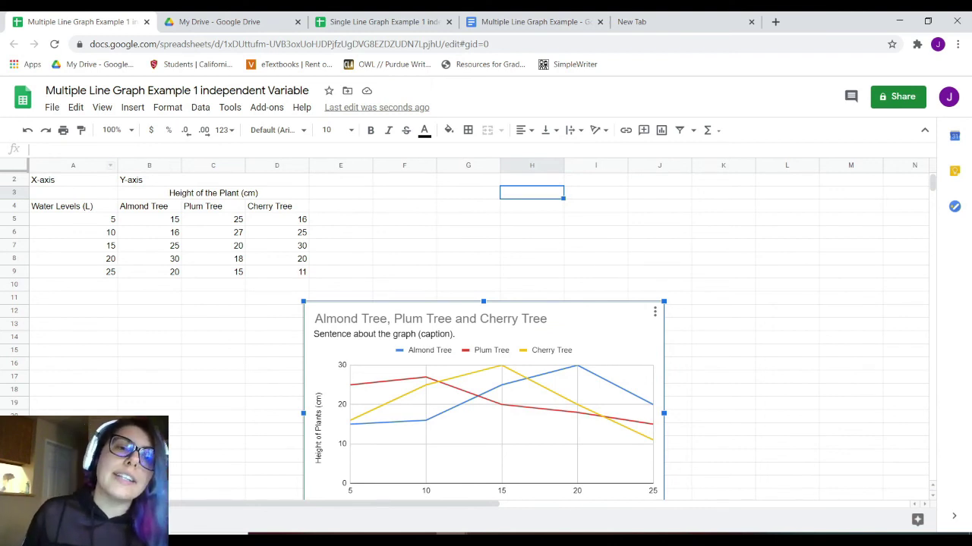
Step: Move the Water Levels (L) column with its heading from A4:A9 to E5:E10, after the Cherry Tree column
click(73, 207)
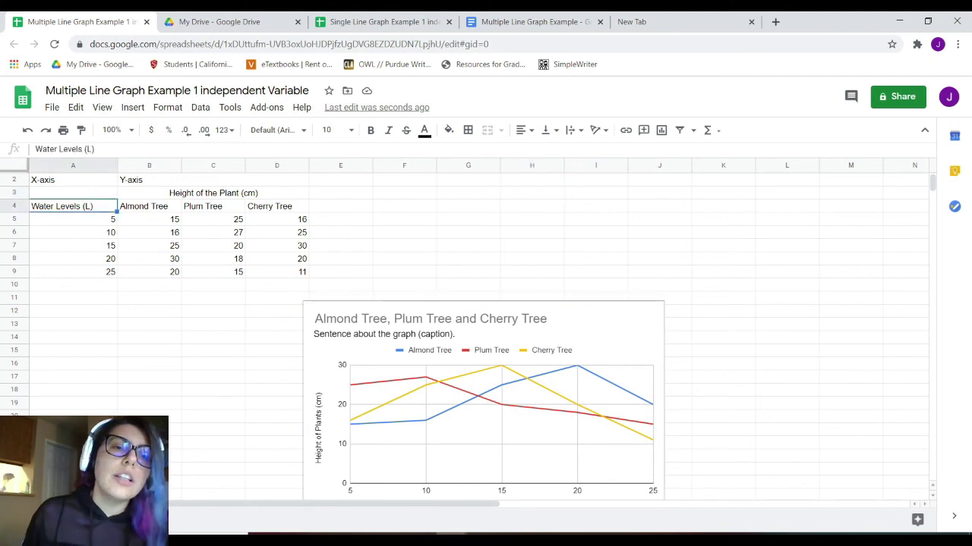
drag(74, 207, 74, 272)
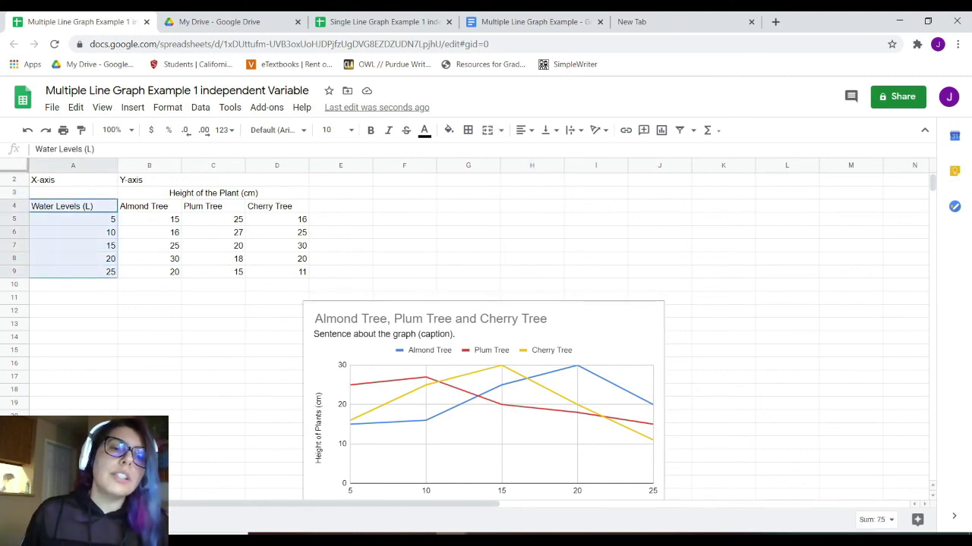
key(ctrl+c)
click(340, 220)
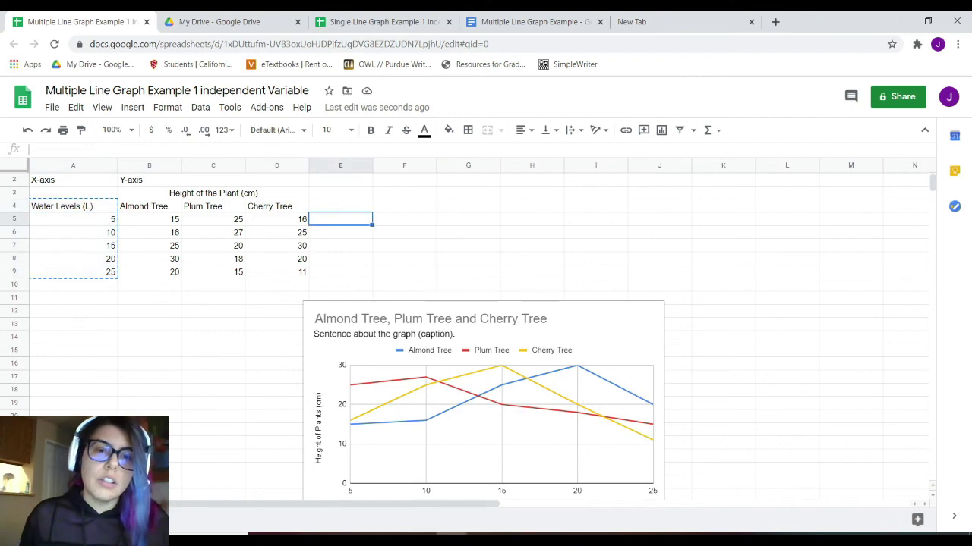
key(ctrl+v)
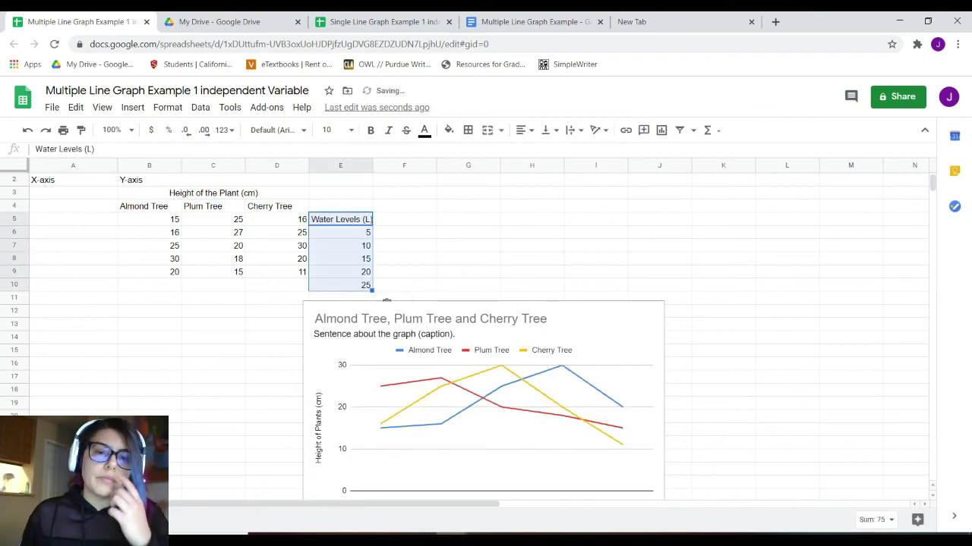
Step: Place the chart beside the table, clear of the relocated Water Levels (L) column, then undo that chart move
scroll(486, 304, down, 2)
scroll(486, 303, up, 2)
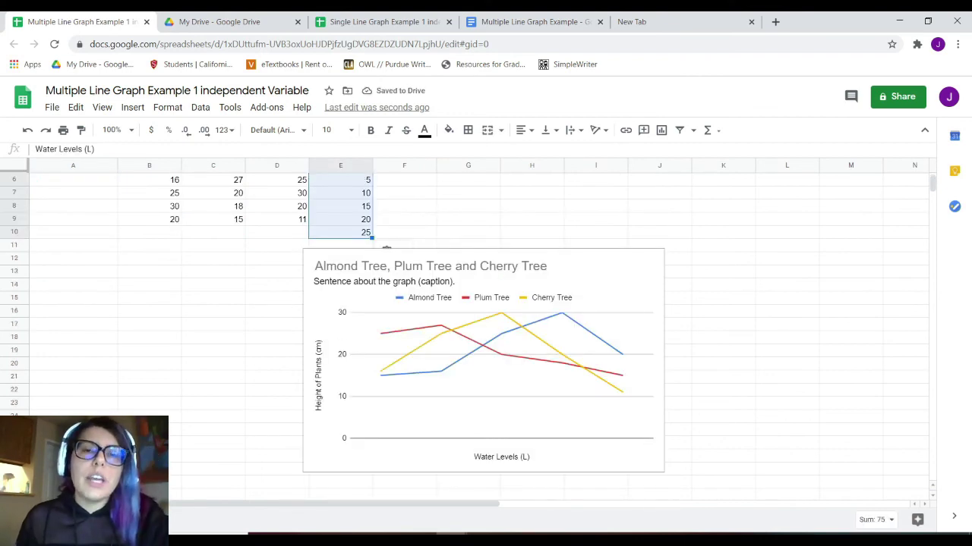
scroll(486, 304, up, 2)
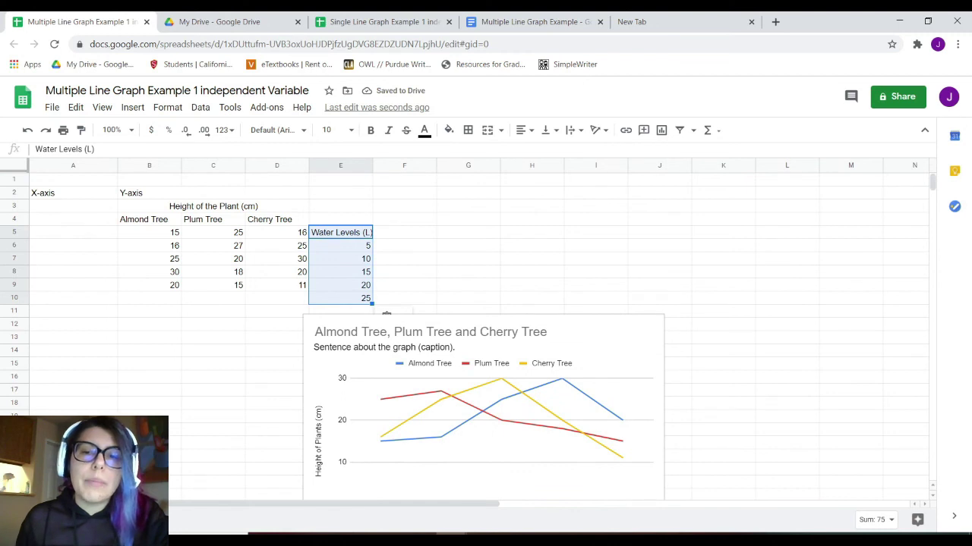
click(483, 410)
drag(483, 410, 648, 317)
scroll(648, 317, up, 1)
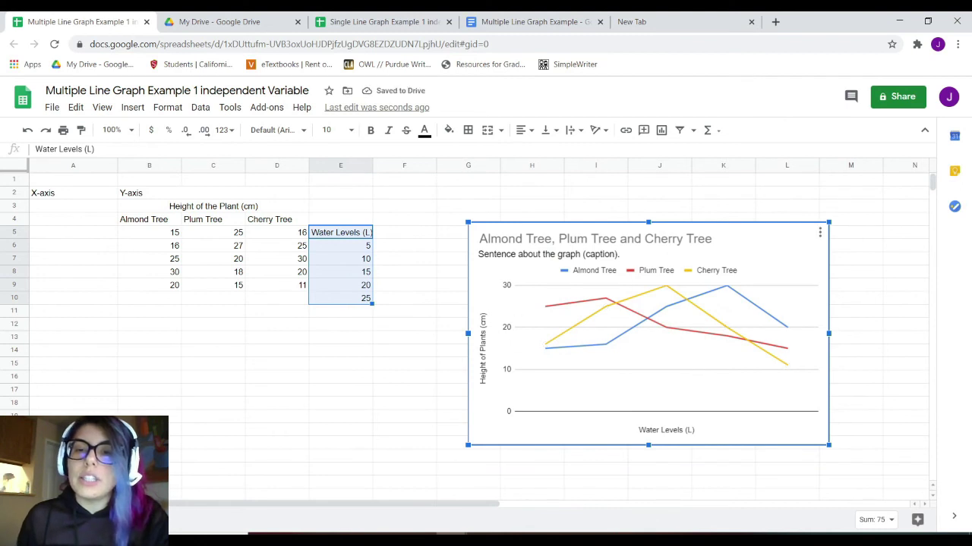
click(340, 351)
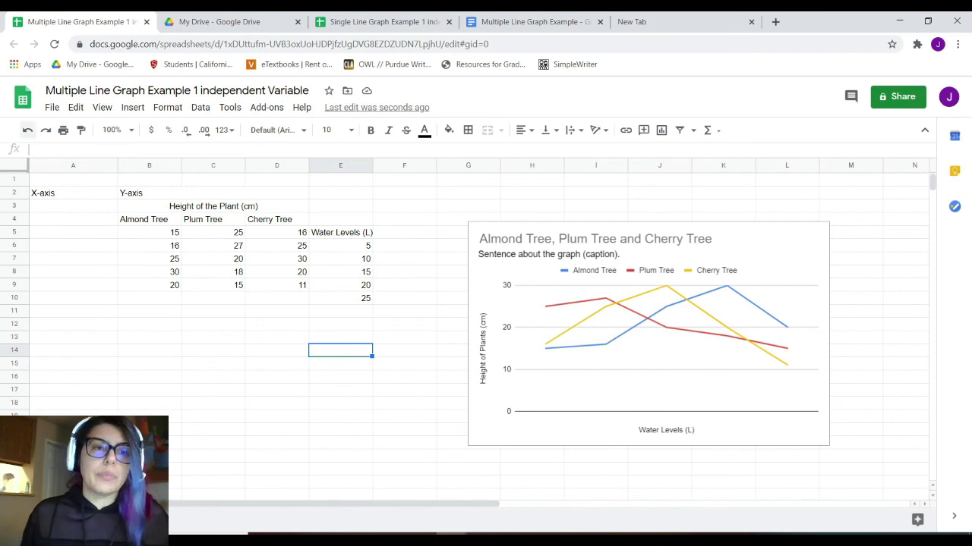
key(ctrl+z)
Step: Realign the Water Levels (L) column to E4:E9 and place the chart beside the table
key(ctrl+x)
click(340, 219)
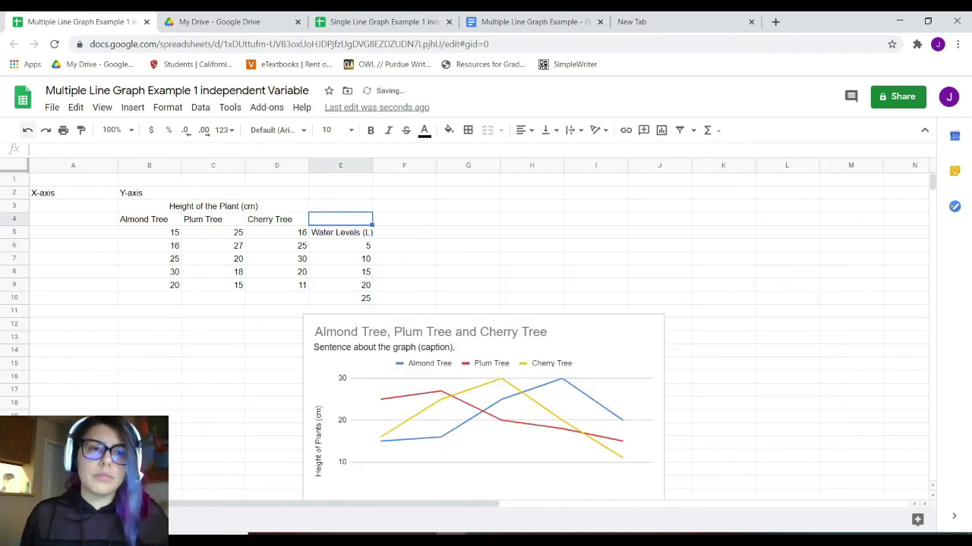
key(ctrl+v)
scroll(484, 364, down, 1)
drag(483, 334, 615, 238)
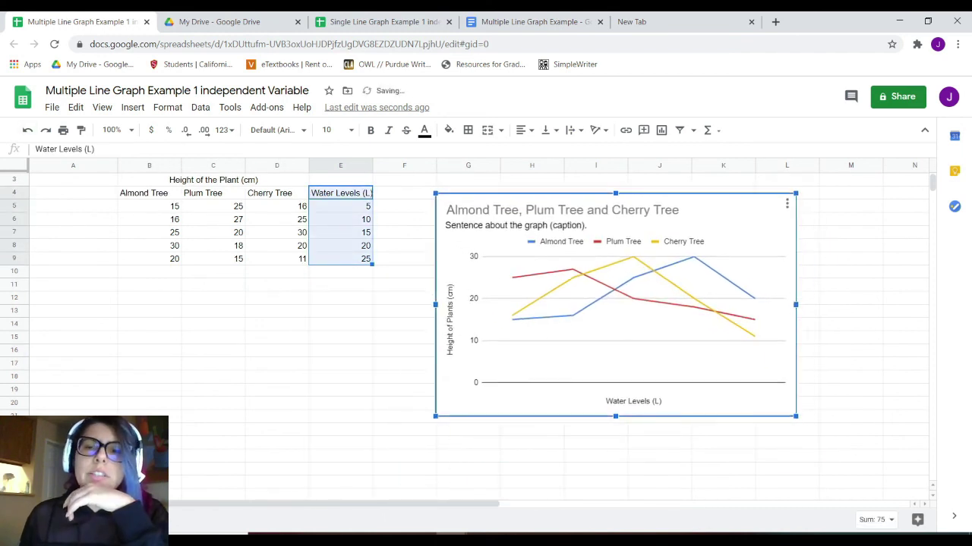
scroll(485, 303, up, 1)
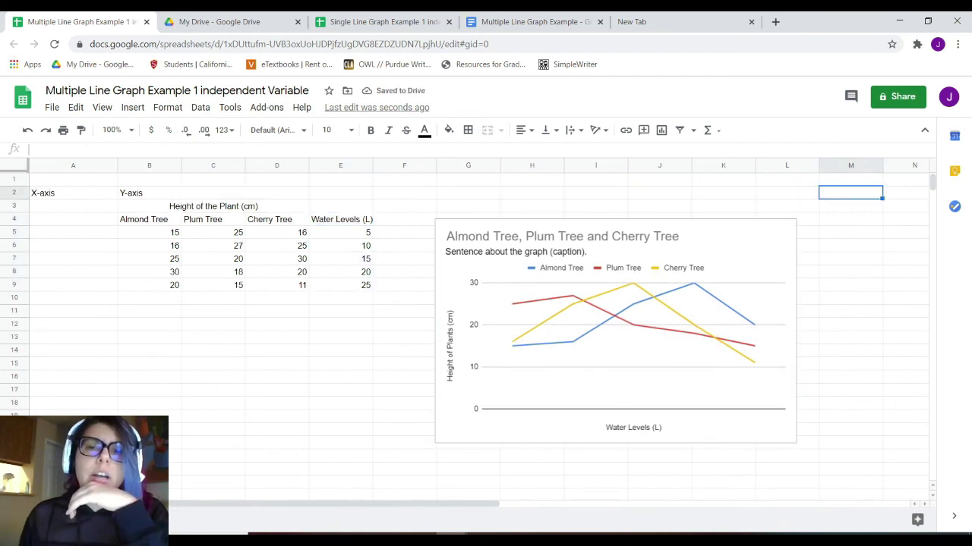
Step: Delete the existing line chart from the sheet
click(615, 331)
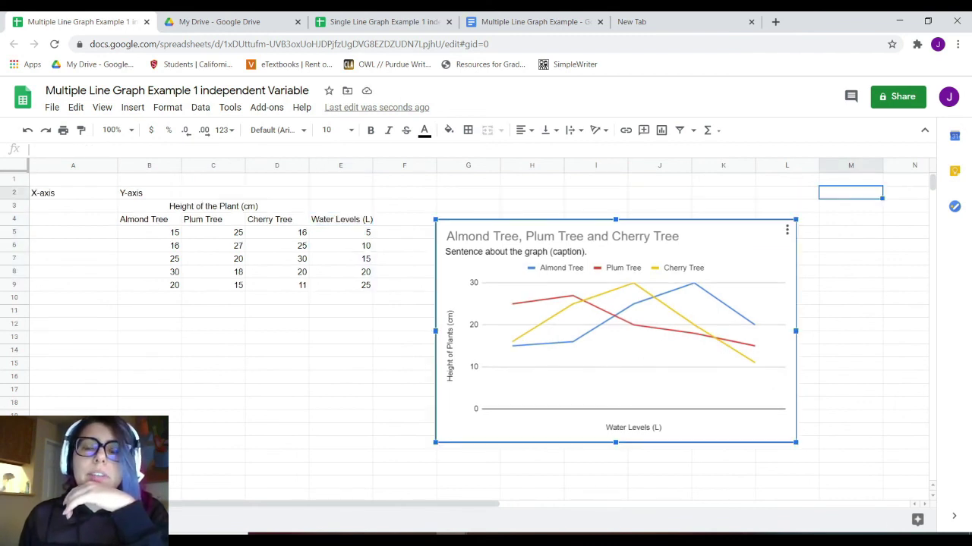
click(787, 229)
click(725, 269)
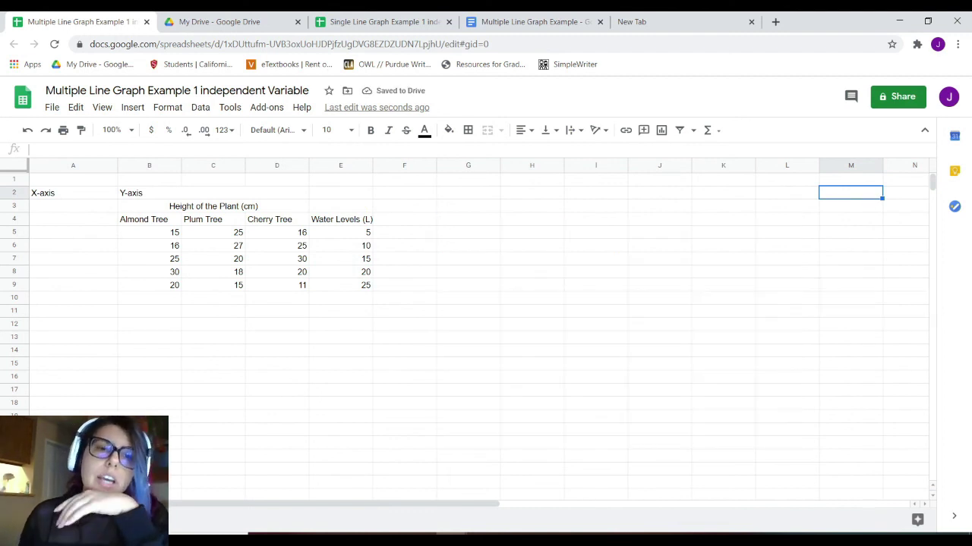
Step: Insert a new chart from the tree and water level data in B4:E9 and move it further away from the table
drag(149, 220, 349, 285)
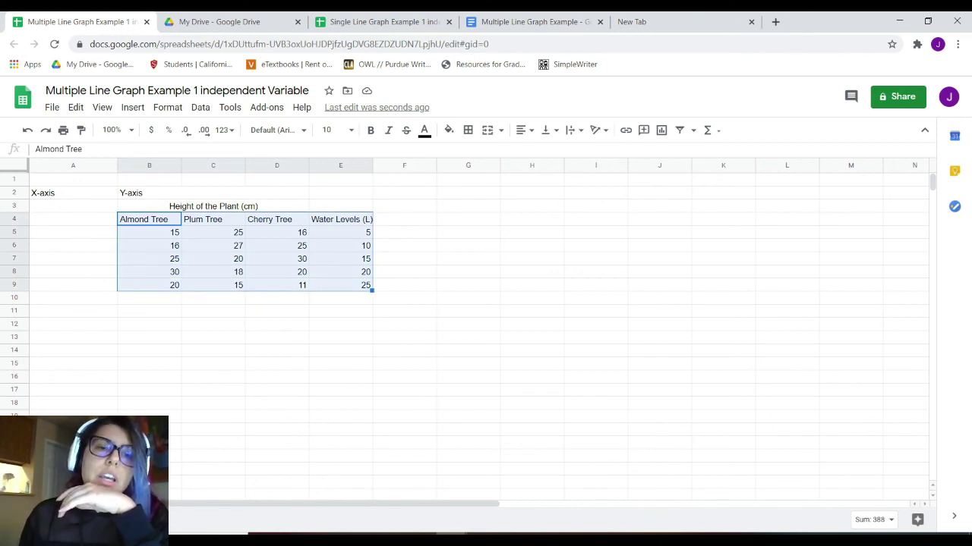
right_click(146, 219)
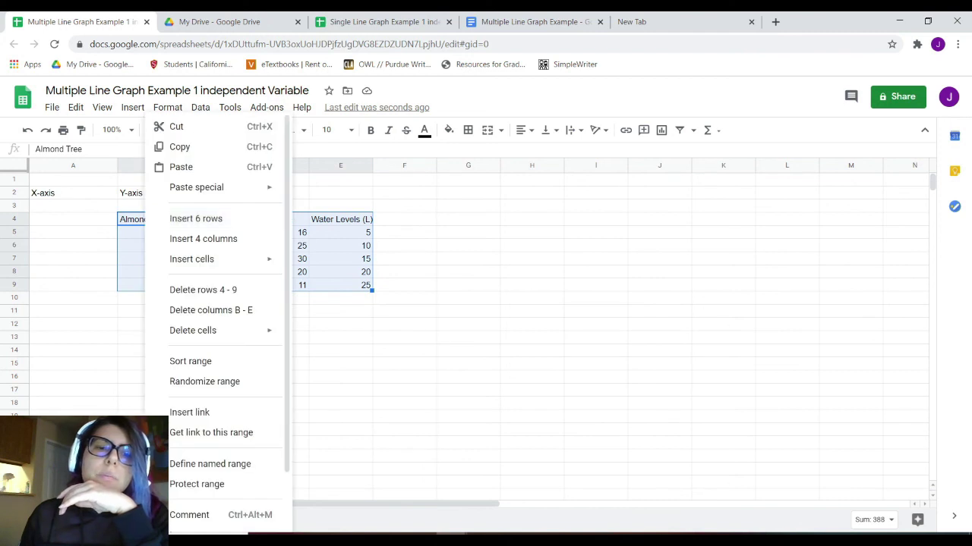
click(340, 286)
drag(144, 219, 366, 287)
click(132, 107)
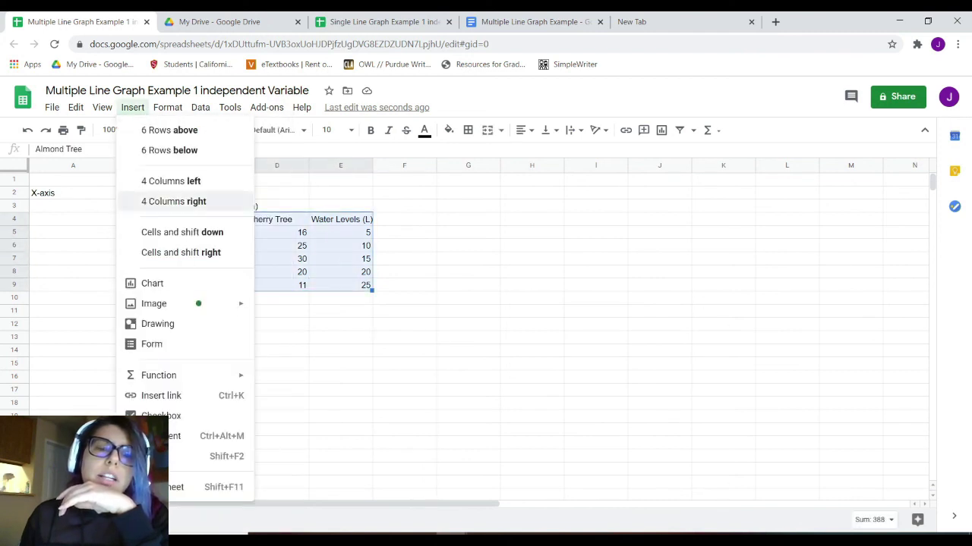
click(153, 284)
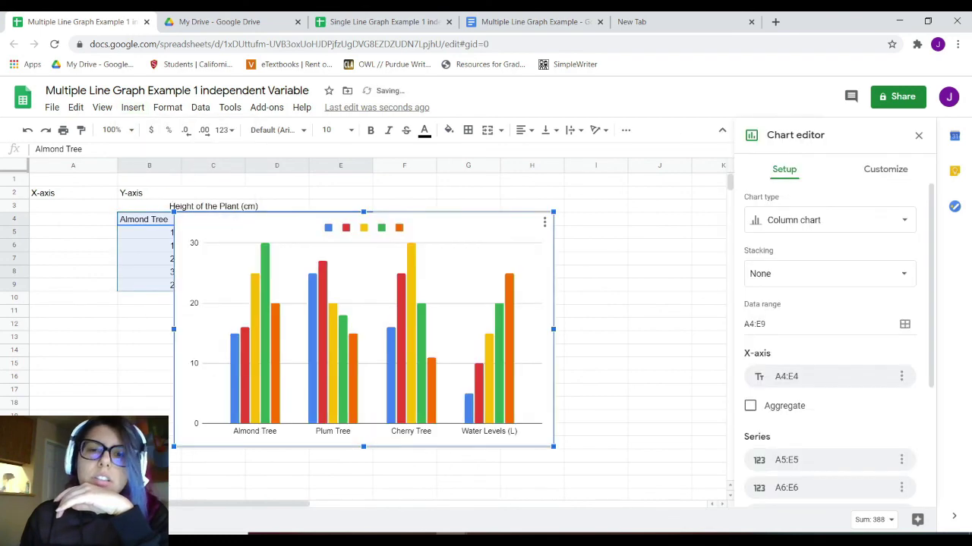
drag(364, 329, 537, 327)
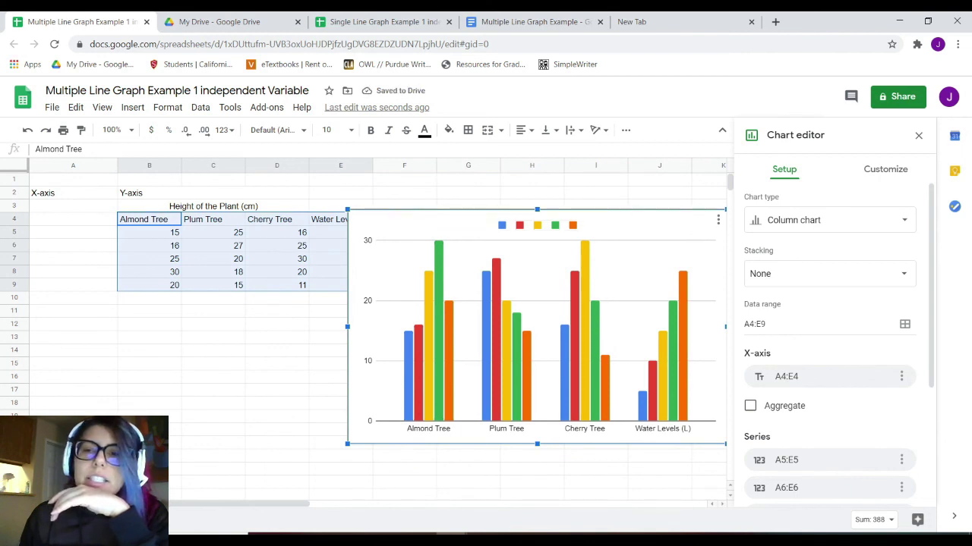
Step: Move the new chart down so the Water Levels (L) heading shows, and change its type to Line chart
drag(537, 327, 508, 368)
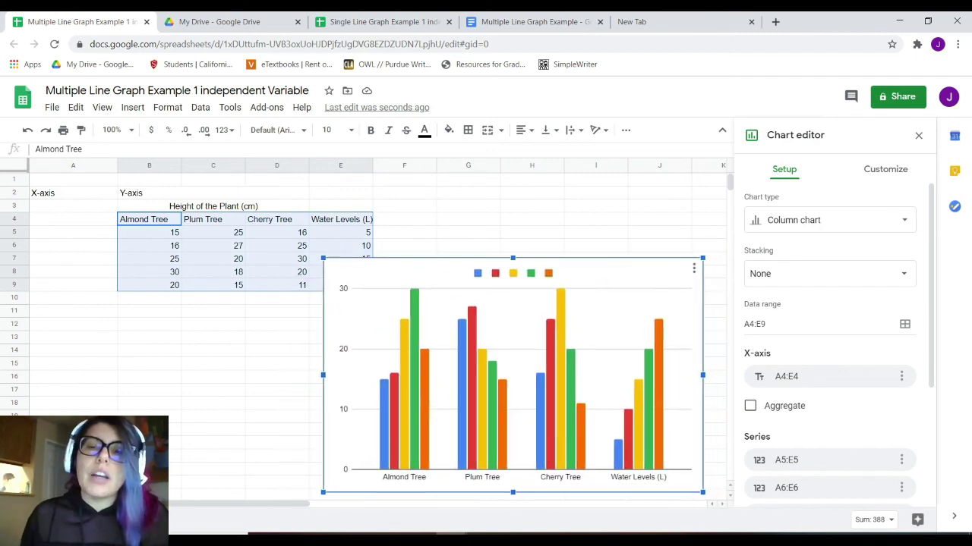
click(829, 220)
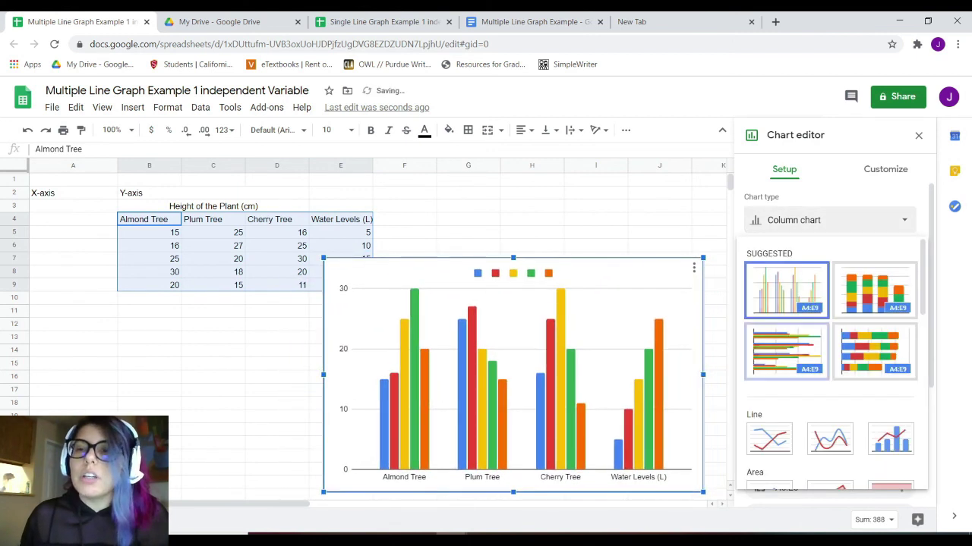
click(769, 439)
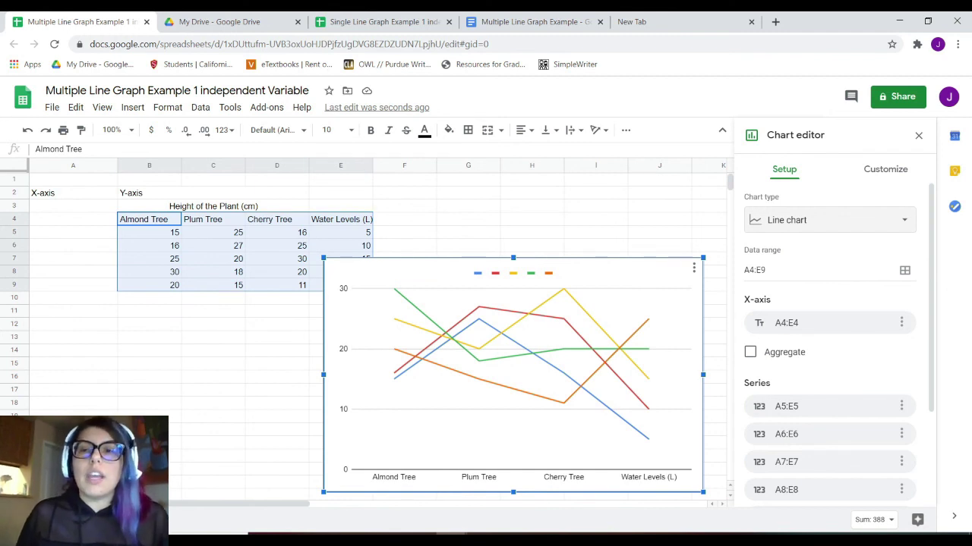
Step: Delete the line chart and move the Water Levels (L) column from E4:E9 back to A4:A9
click(694, 268)
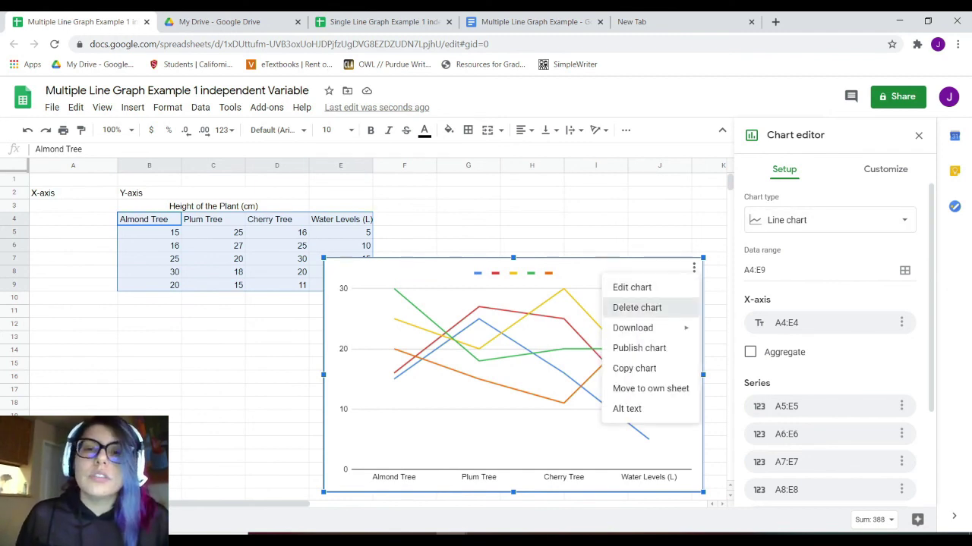
click(636, 308)
drag(340, 219, 340, 284)
key(ctrl+c)
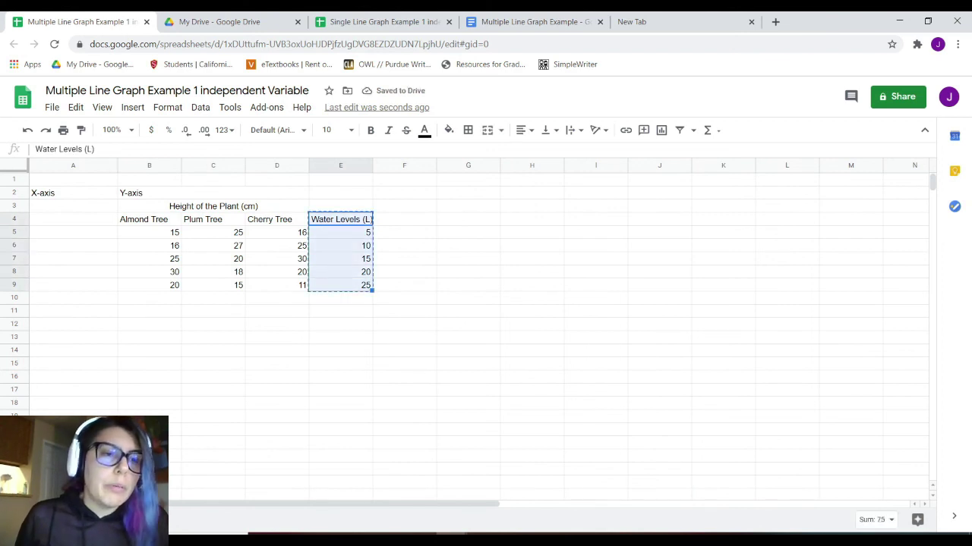
click(74, 220)
key(ctrl+v)
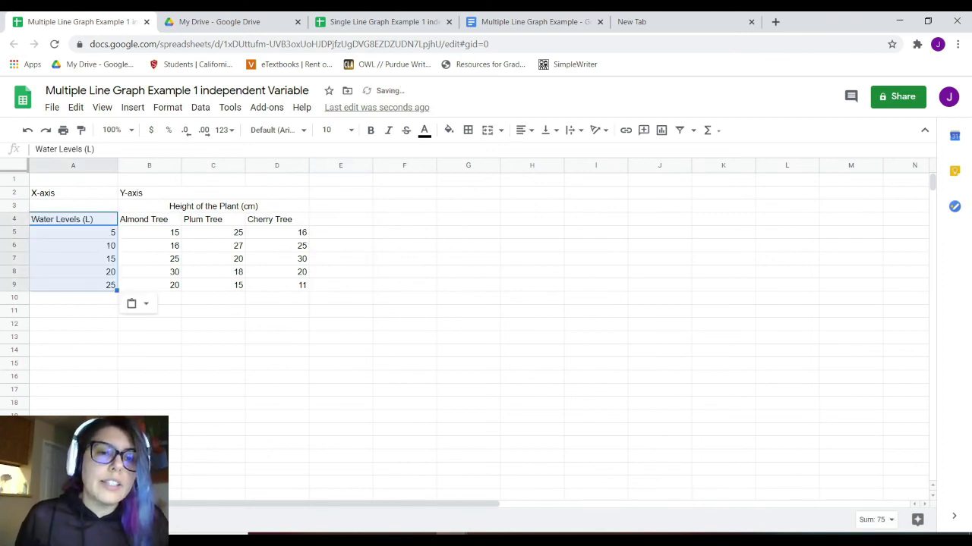
click(404, 284)
Step: Examine the rearranged table in A4:D9, going over each tree column and the plant height data in B4:D9
drag(73, 219, 277, 286)
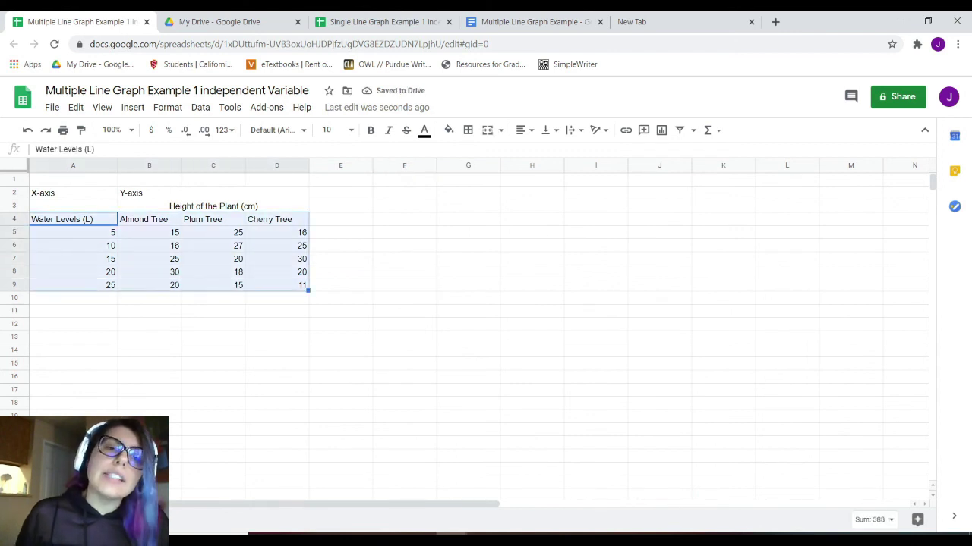
click(149, 286)
click(213, 220)
click(213, 285)
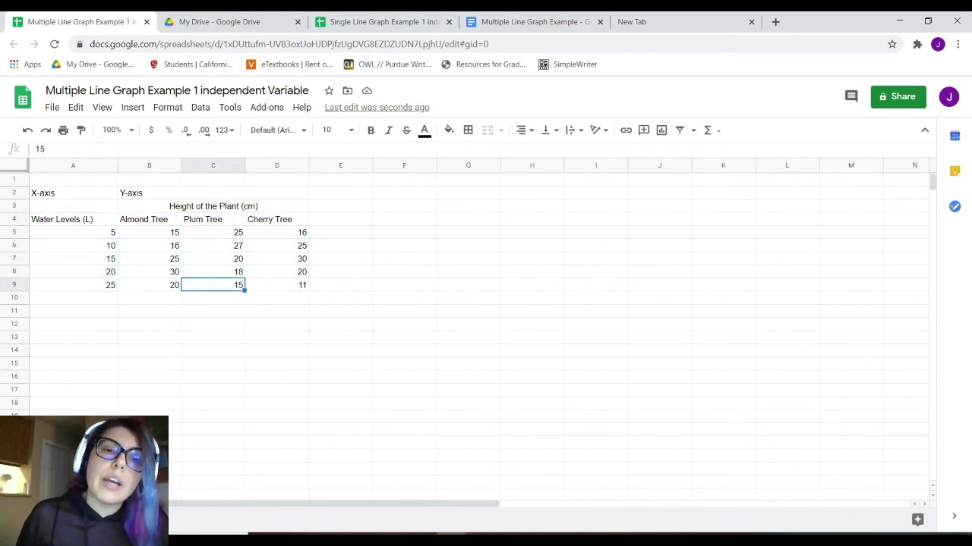
click(277, 219)
click(278, 286)
click(150, 219)
drag(149, 219, 277, 285)
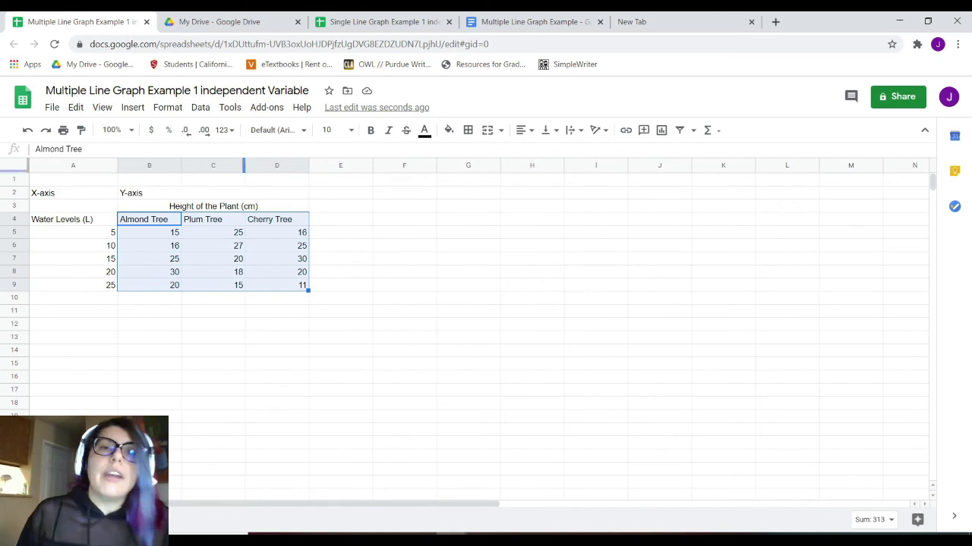
click(404, 286)
click(150, 376)
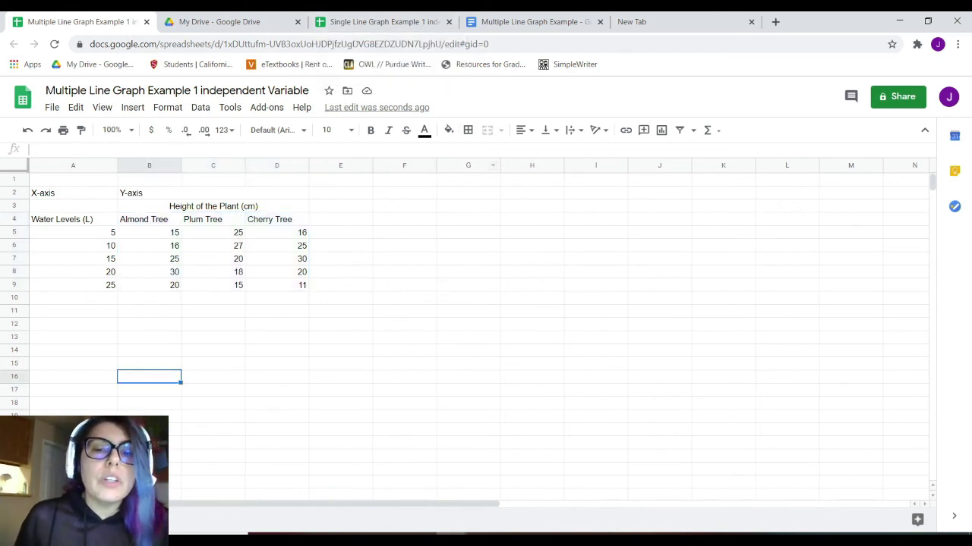
mouse_move(577, 539)
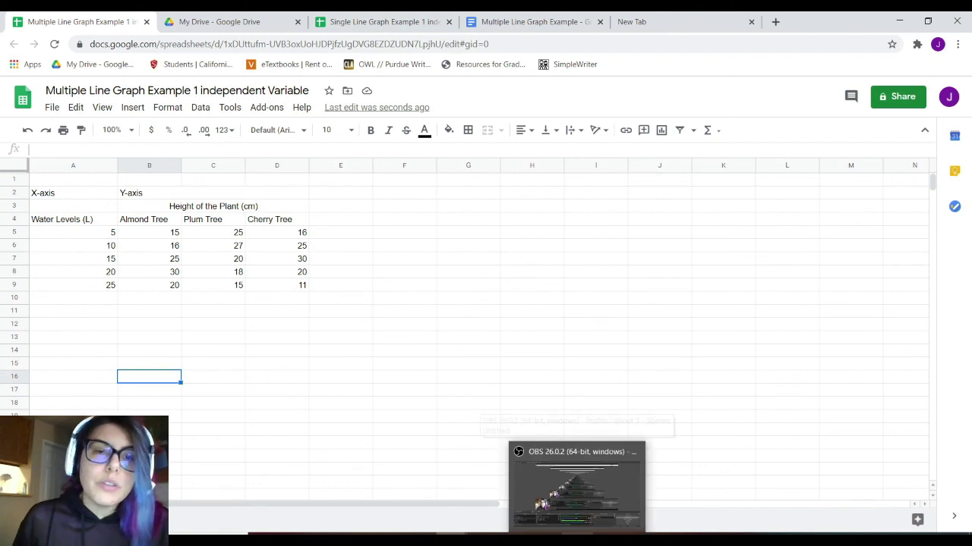